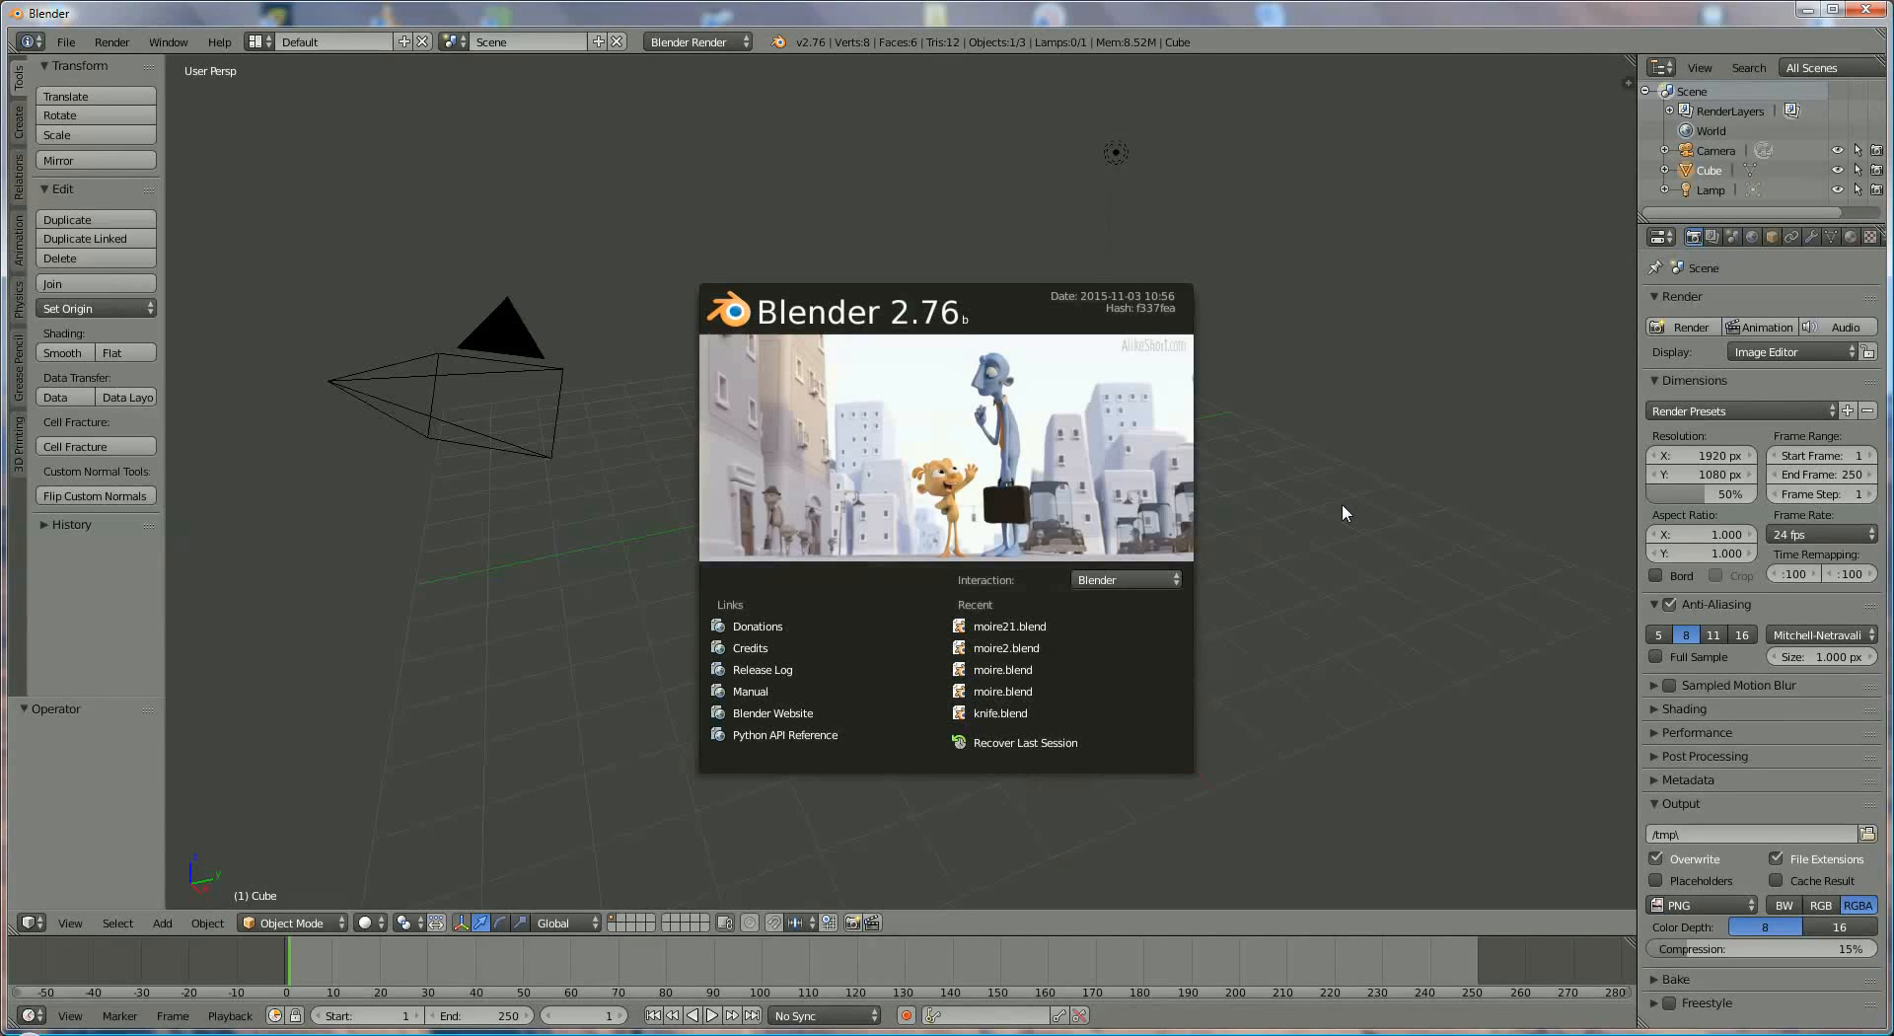
- Dismiss the splash screen and review the user preferences: Interface, Editing, Input, Add-ons, Themes, File and System, then close them
{"action": "left_click", "coordinate": [1328, 302]}
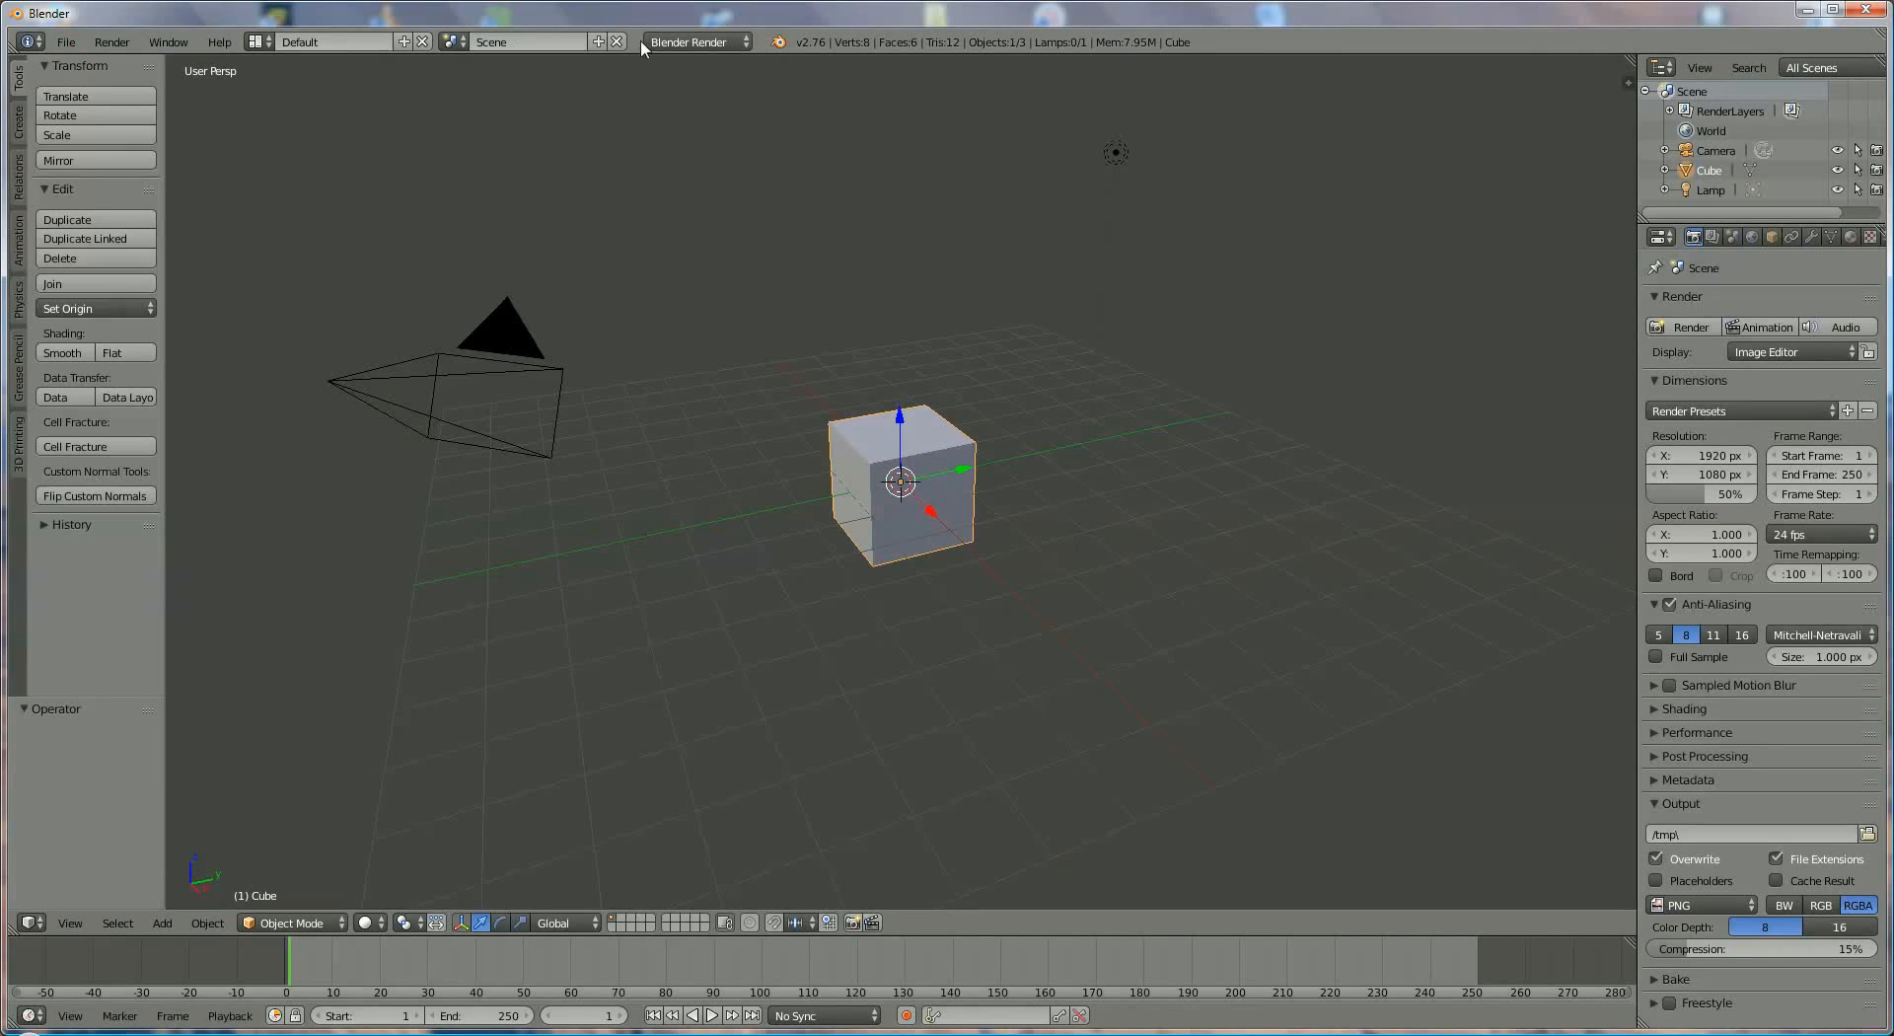
{"action": "left_click", "coordinate": [65, 43]}
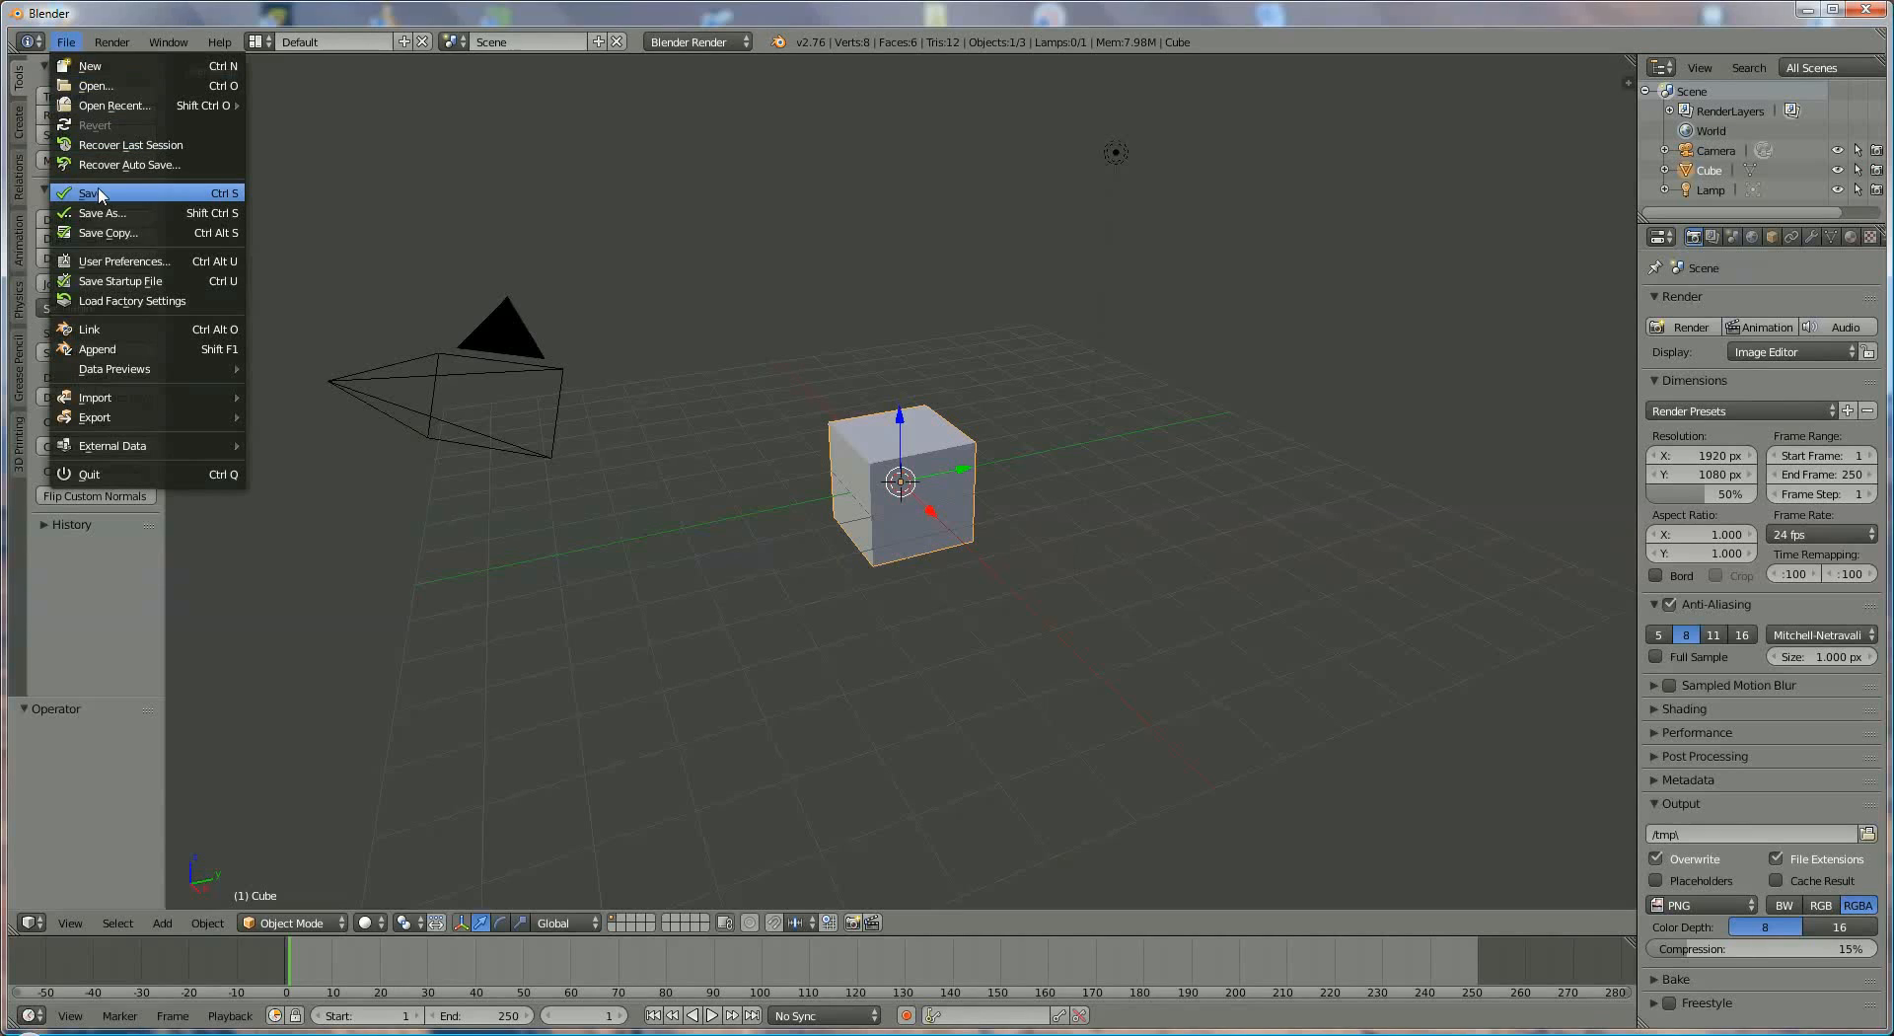
{"action": "left_click", "coordinate": [109, 260]}
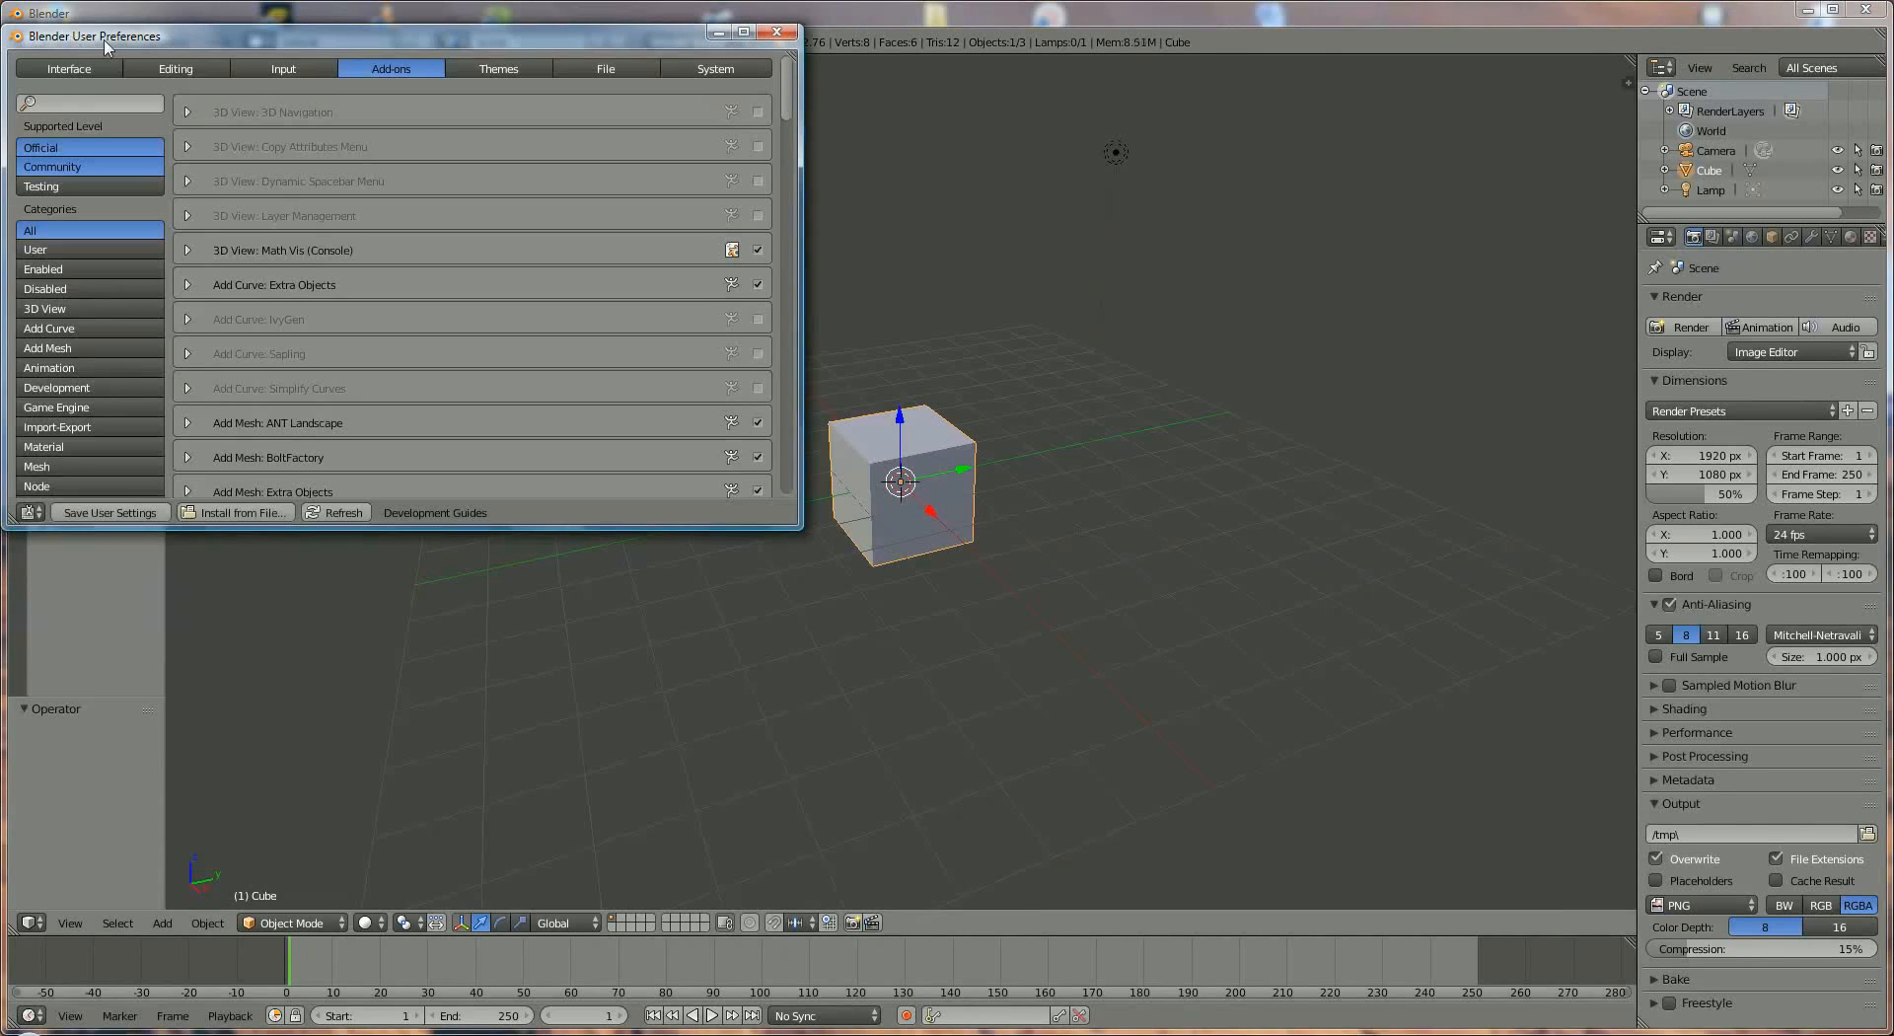
{"action": "left_click", "coordinate": [82, 71]}
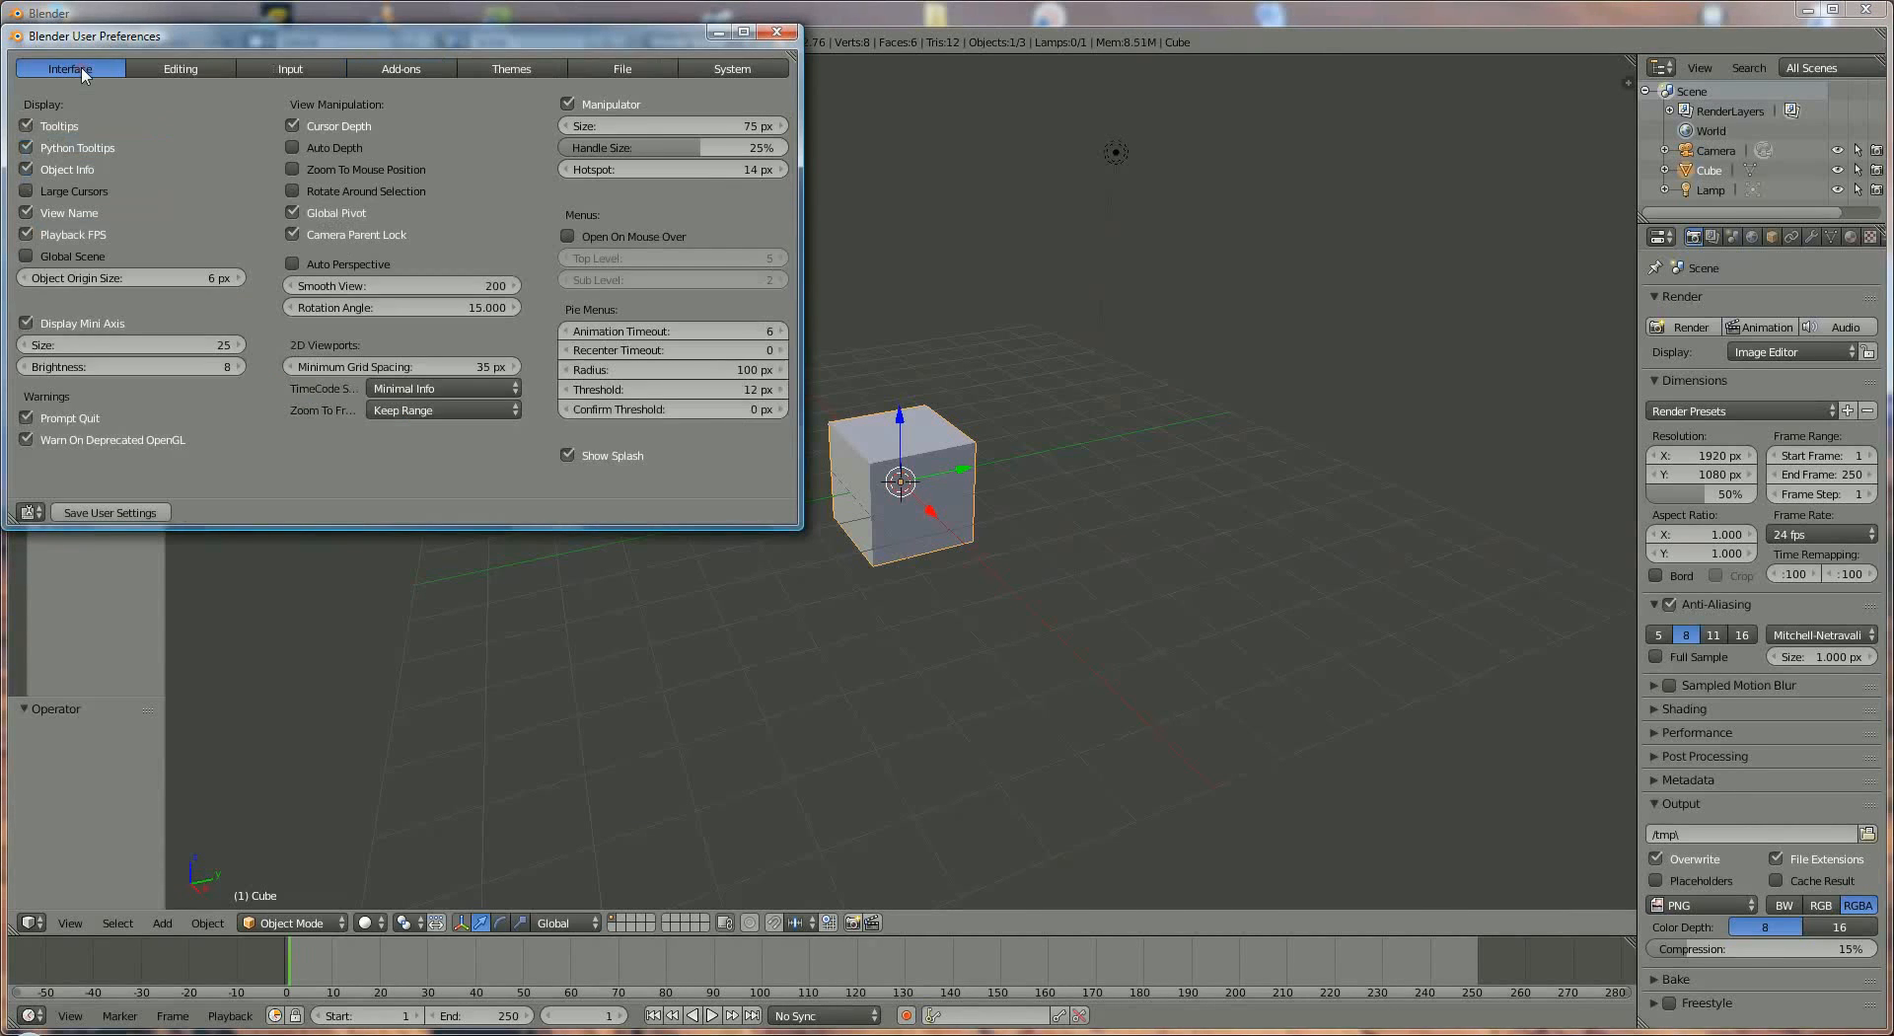
{"action": "left_click", "coordinate": [183, 69]}
{"action": "left_click", "coordinate": [291, 69]}
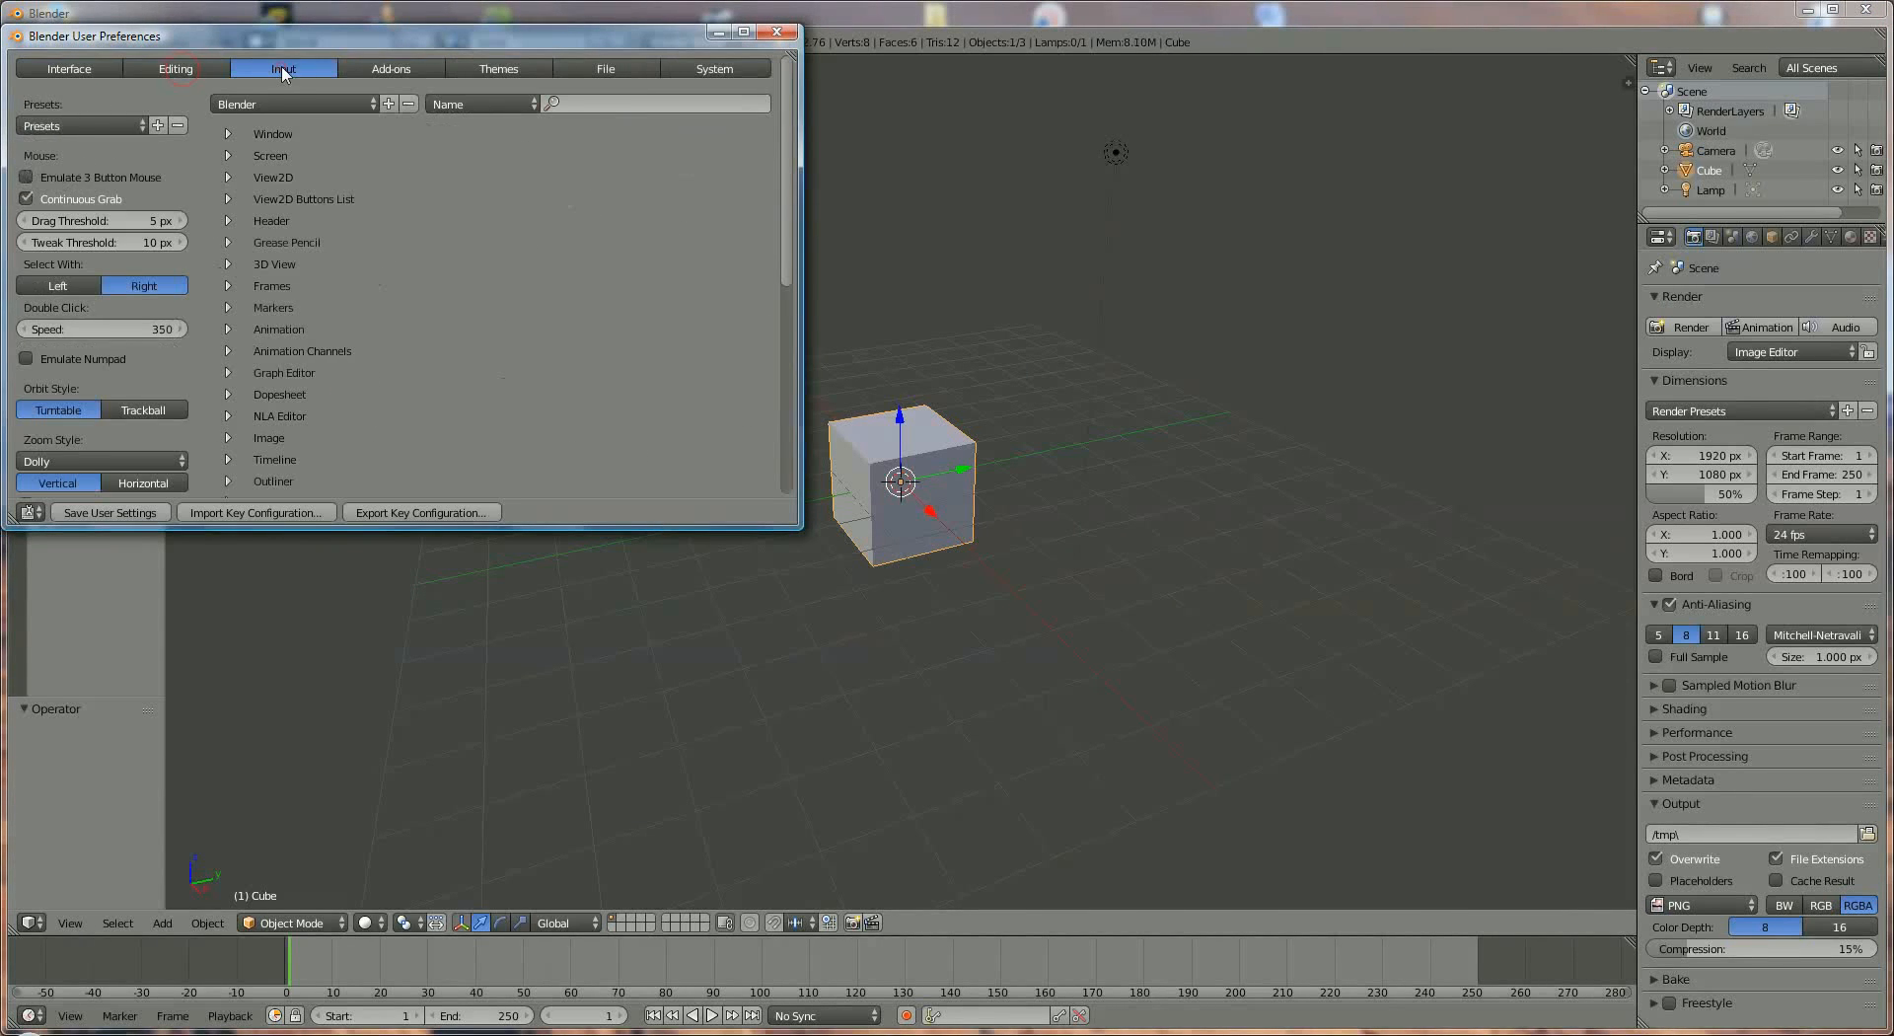
{"action": "left_click", "coordinate": [394, 70]}
{"action": "left_click", "coordinate": [496, 69]}
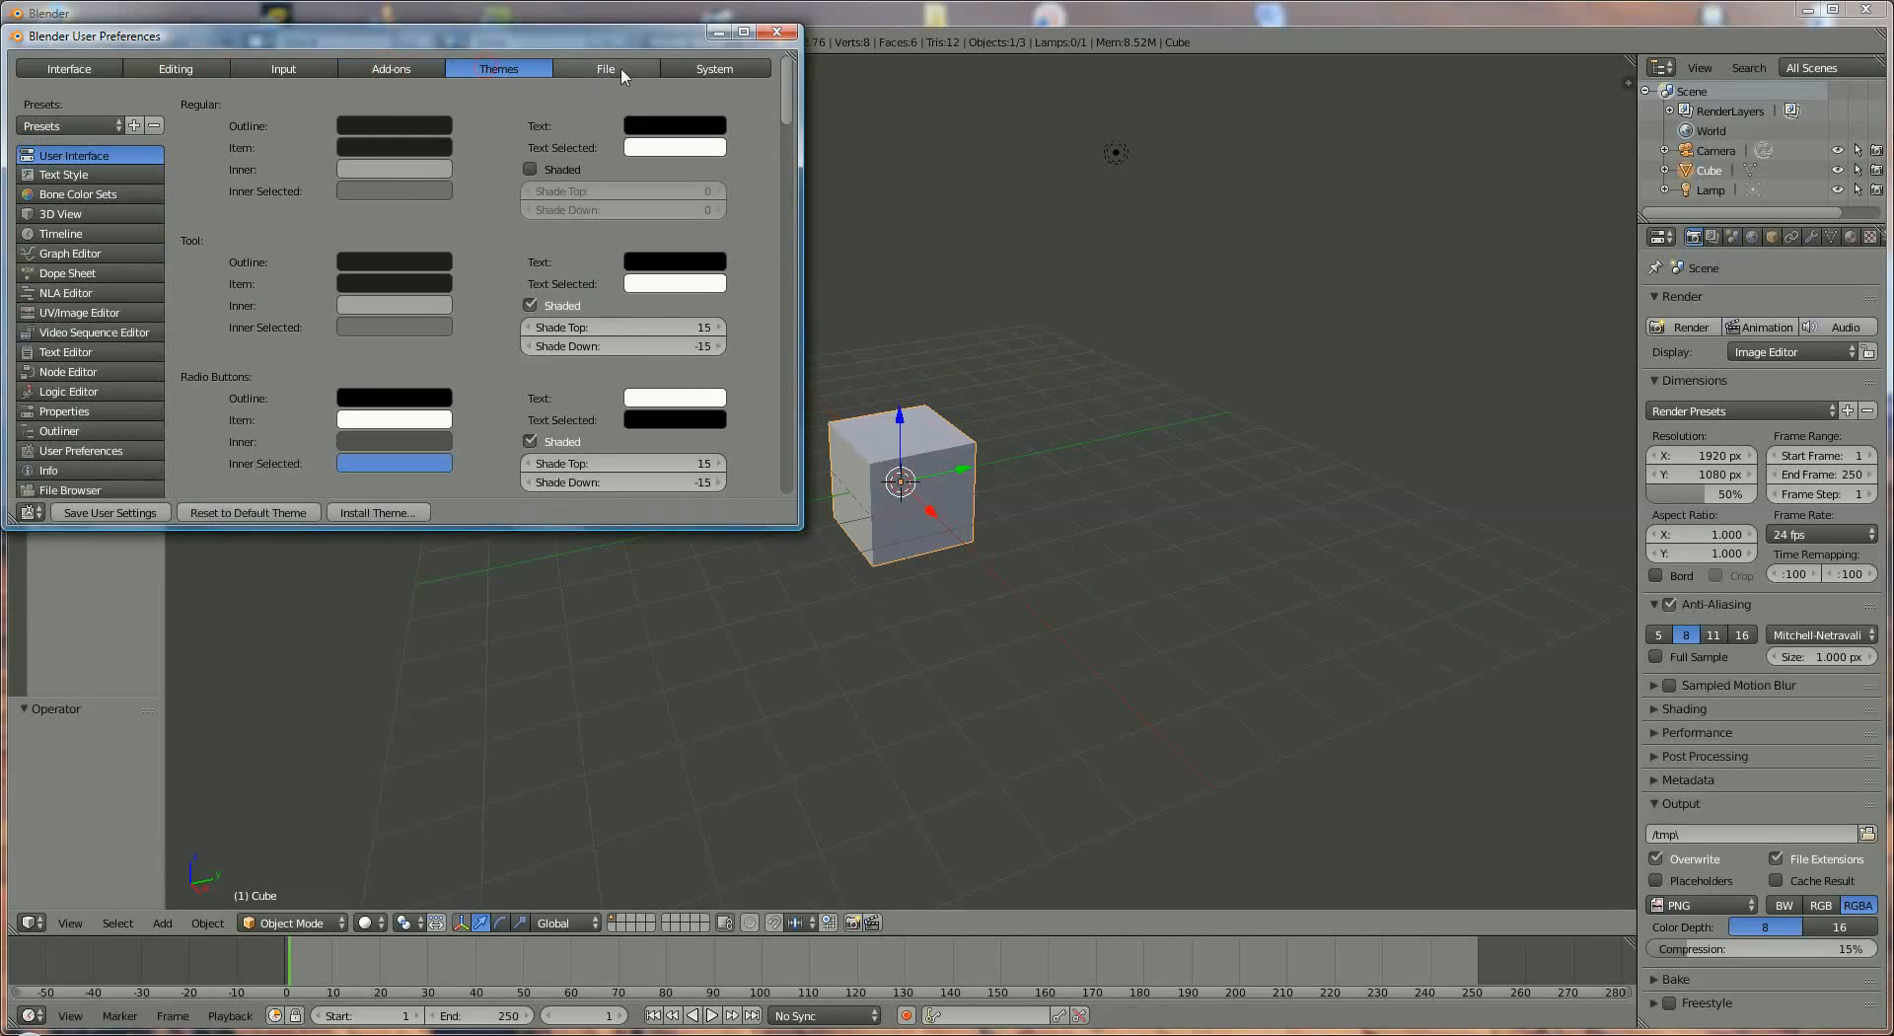
{"action": "left_click", "coordinate": [623, 71]}
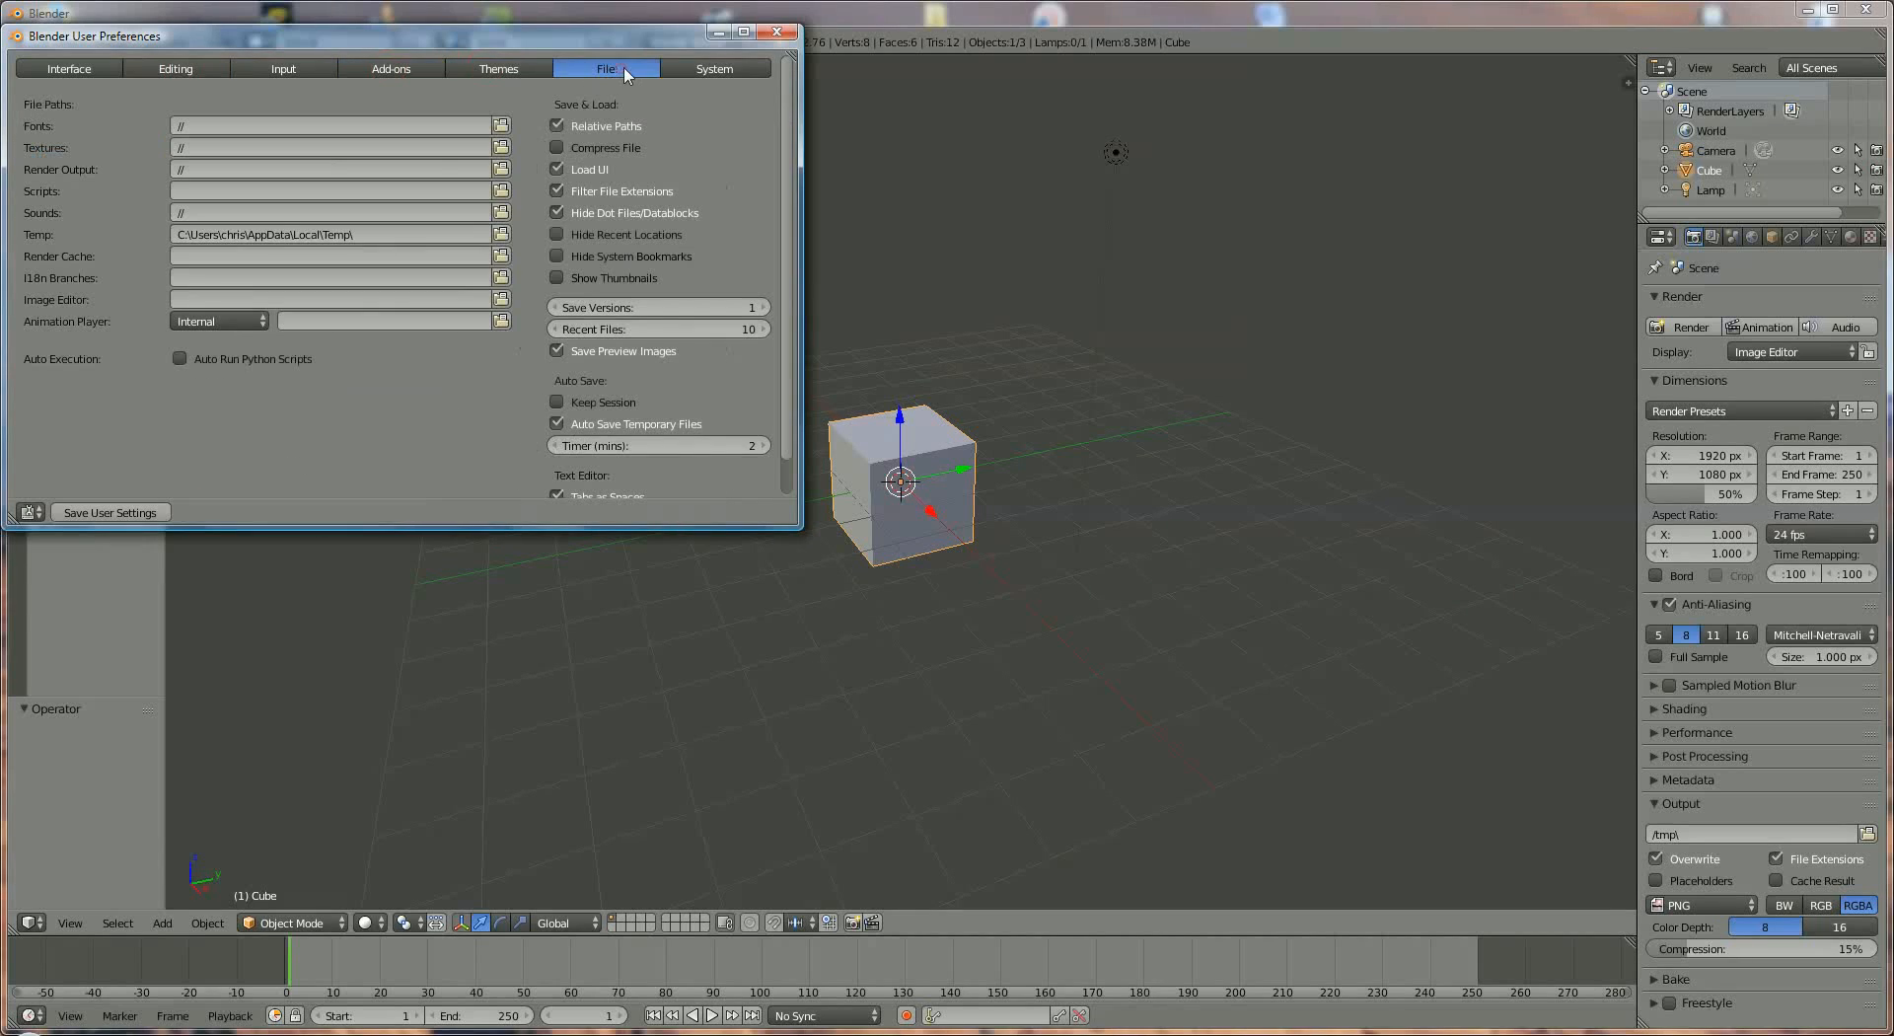
{"action": "left_click", "coordinate": [705, 70]}
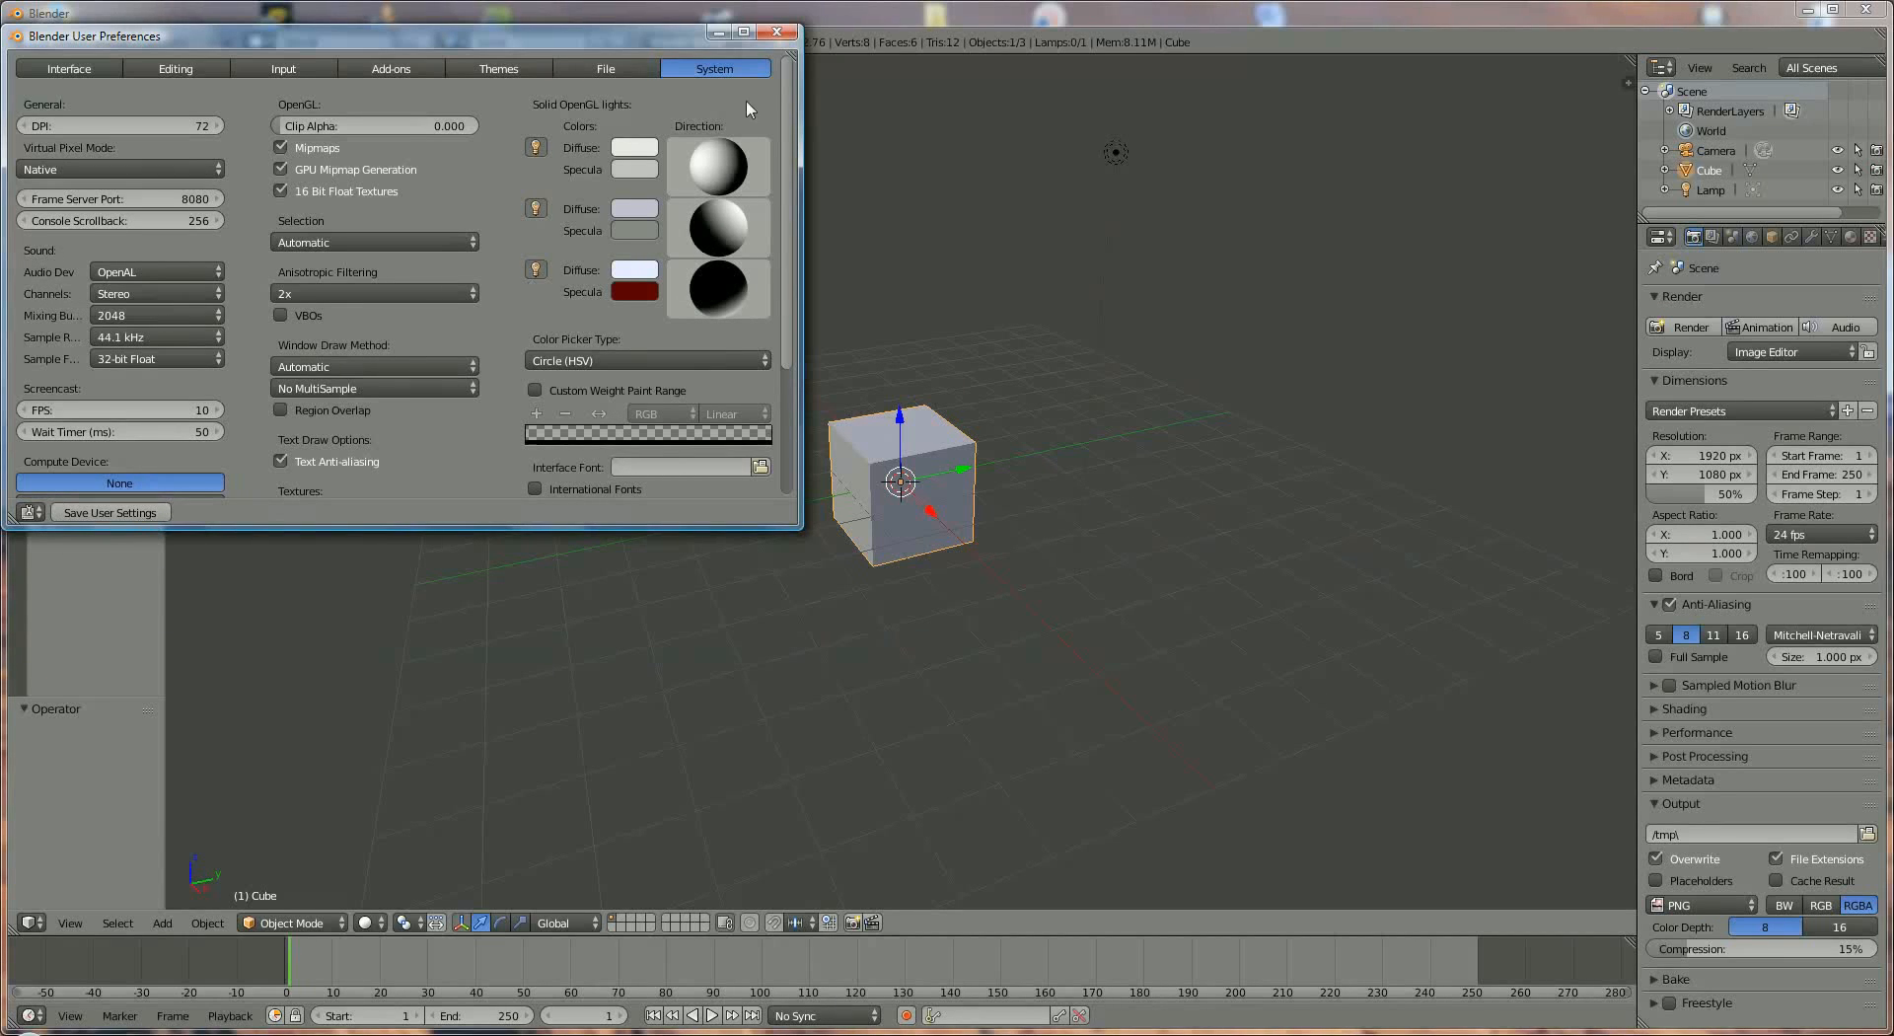
{"action": "left_click", "coordinate": [781, 32]}
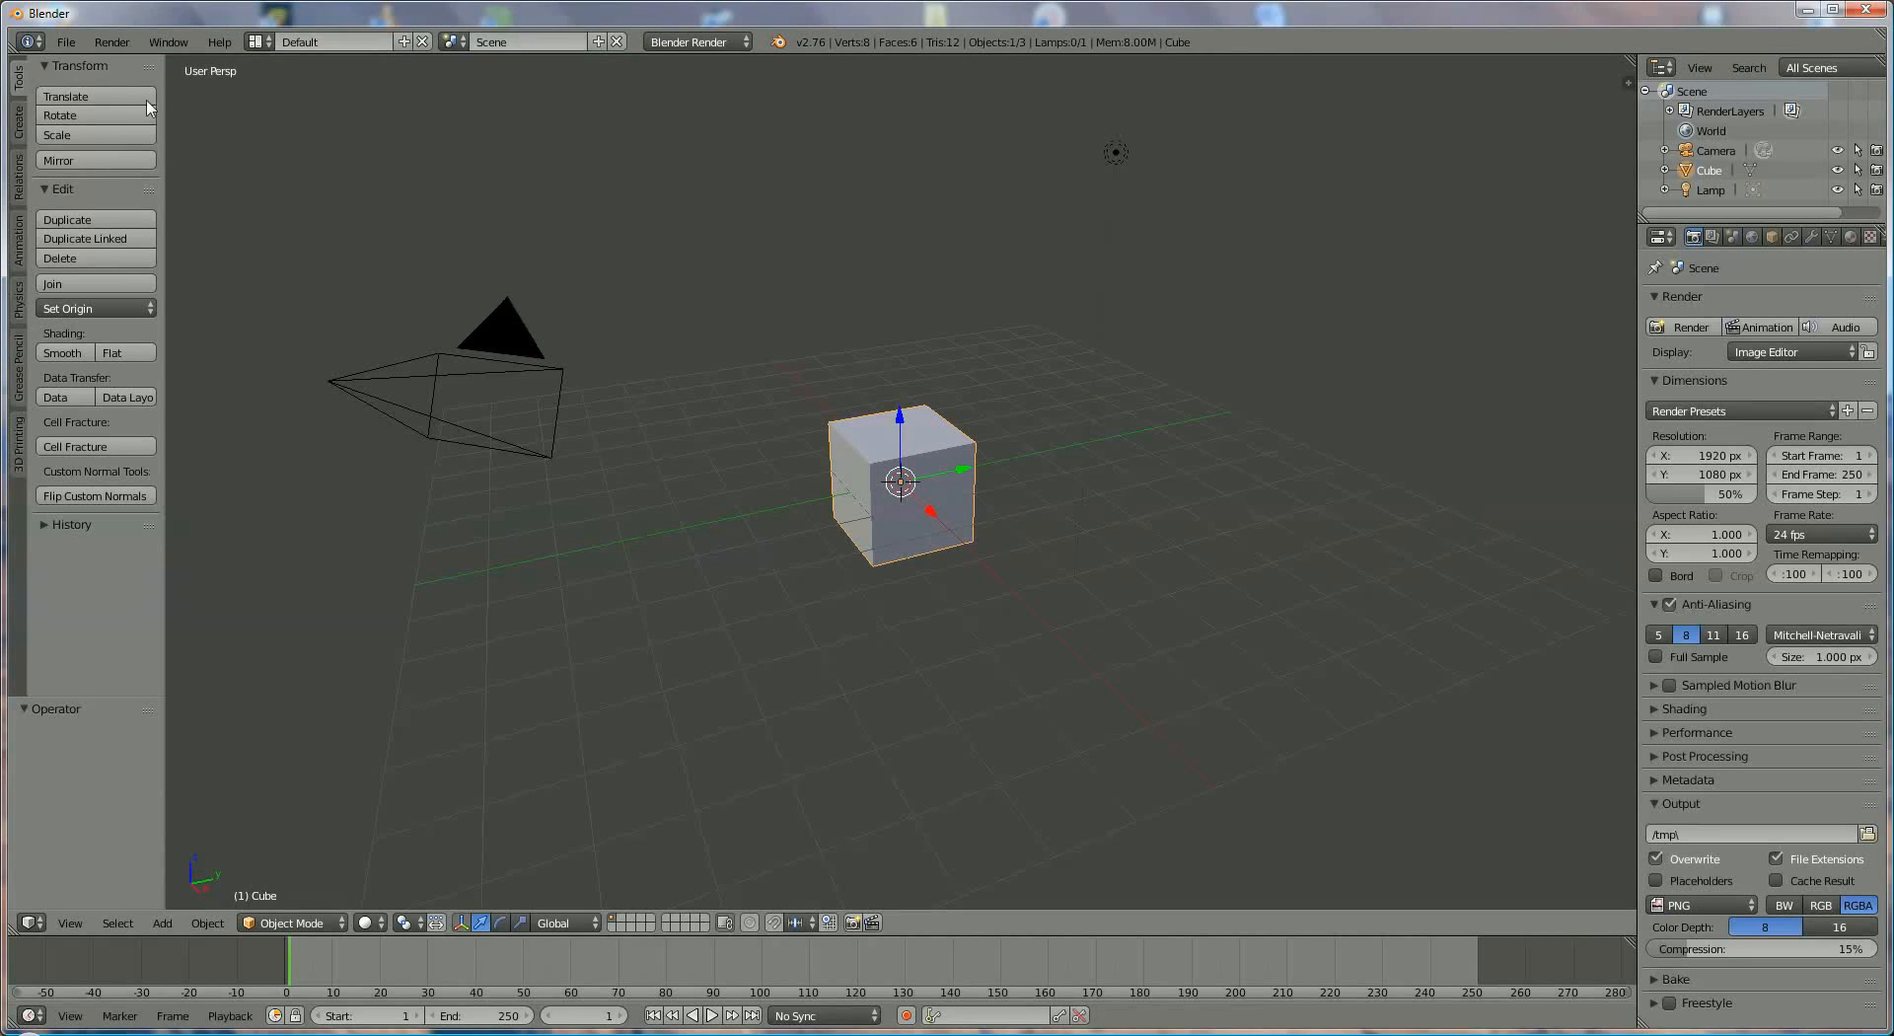
- Look through the render, window and help commands and the available screen layouts, scenes and render engines, keeping the Default layout
{"action": "left_click", "coordinate": [104, 47]}
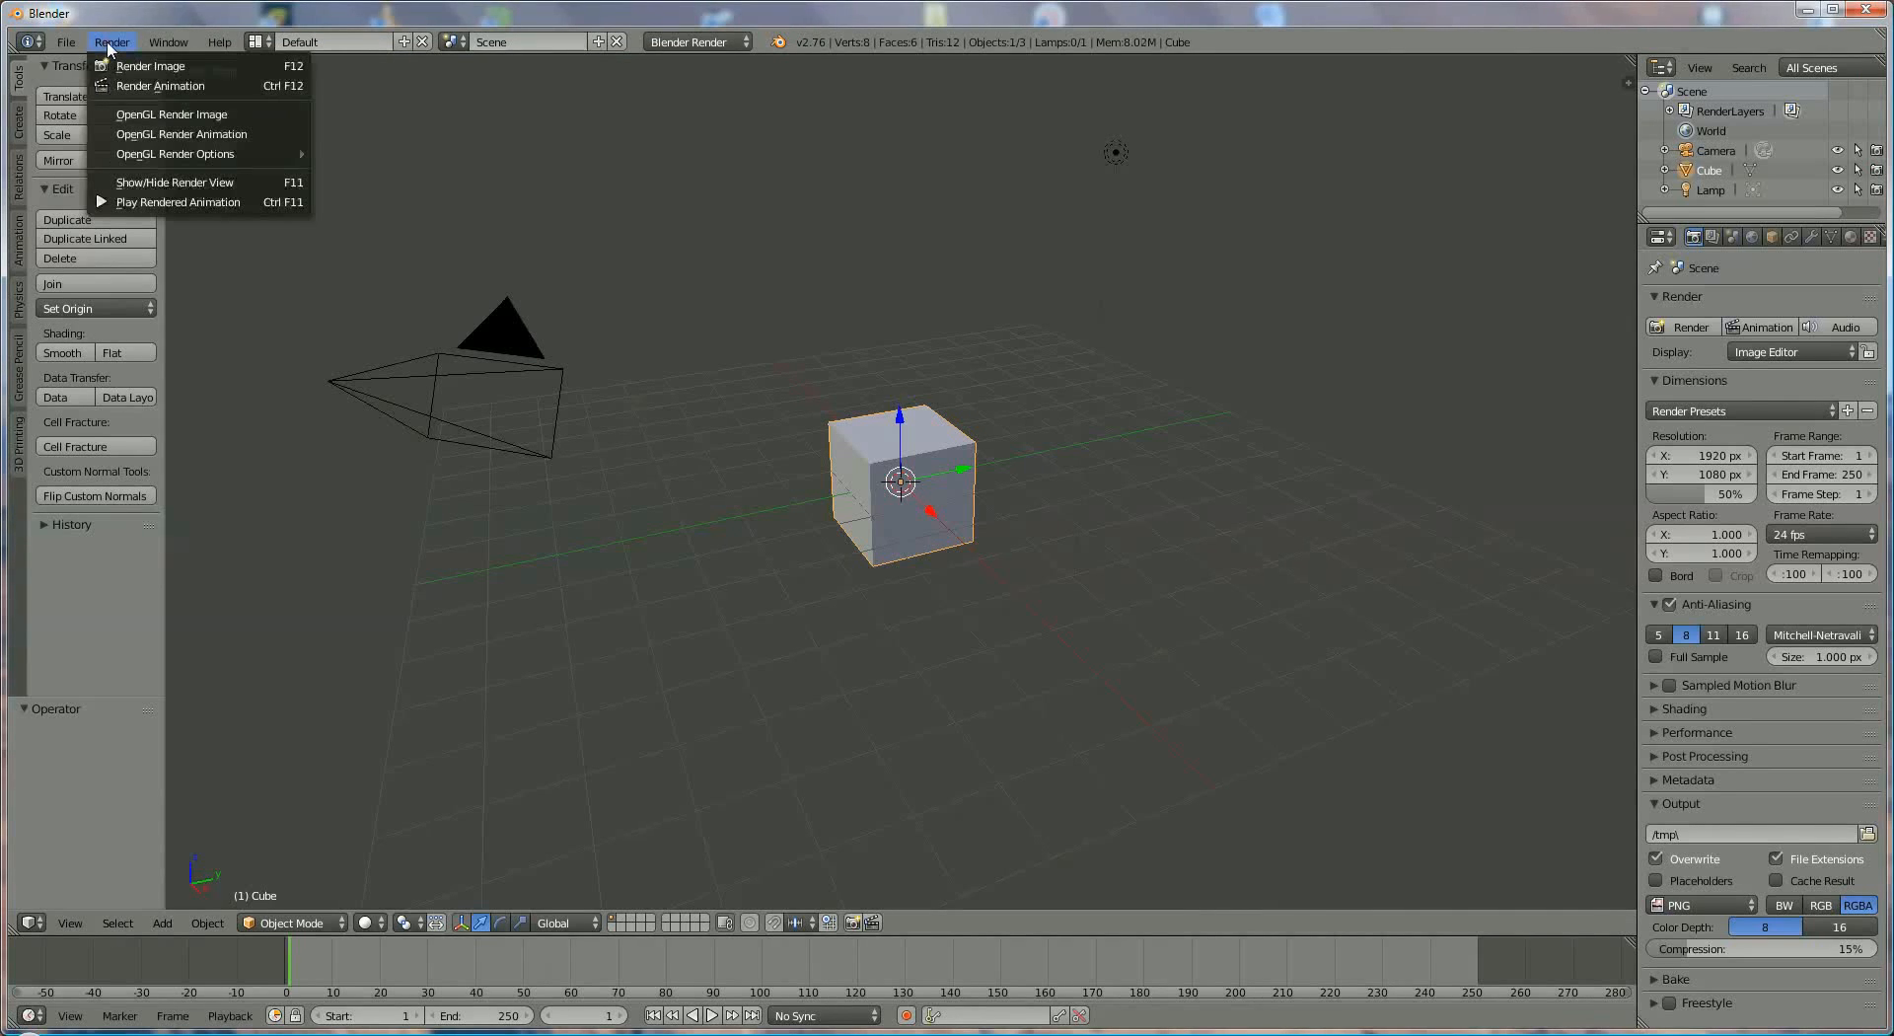
{"action": "mouse_move", "coordinate": [160, 44]}
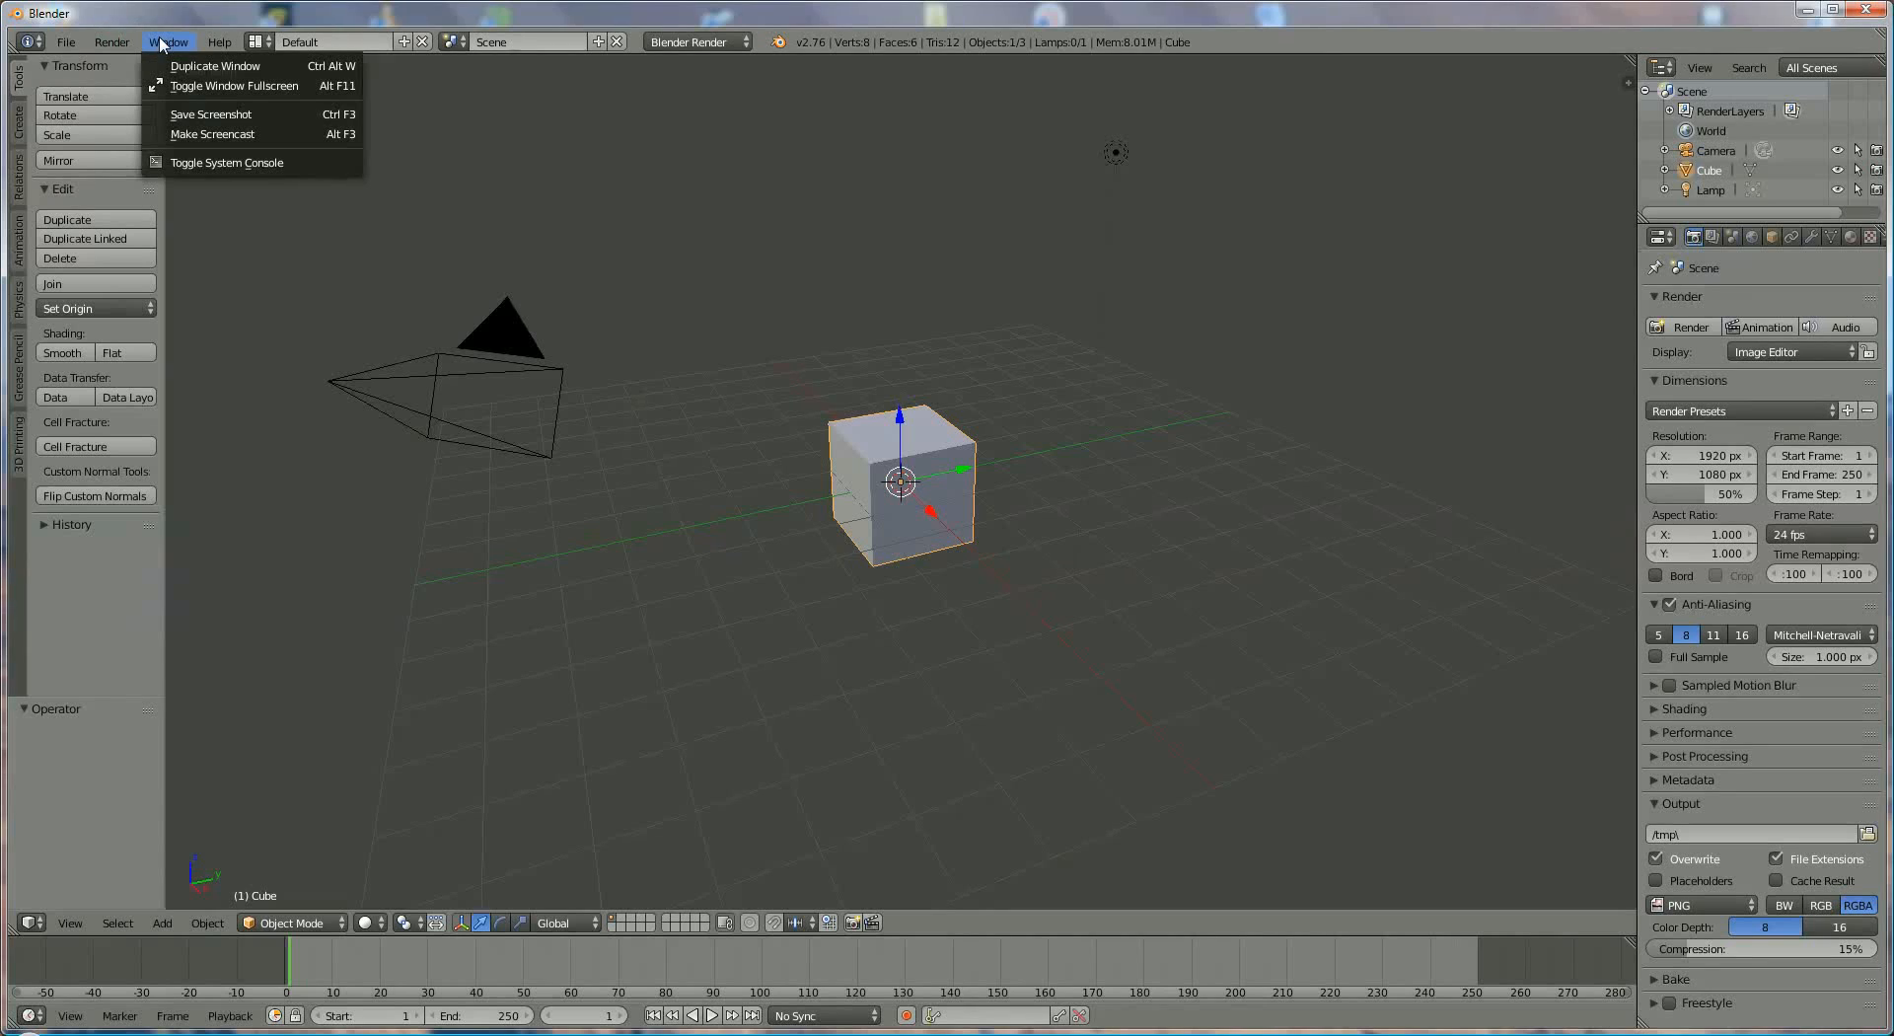
{"action": "mouse_move", "coordinate": [219, 42]}
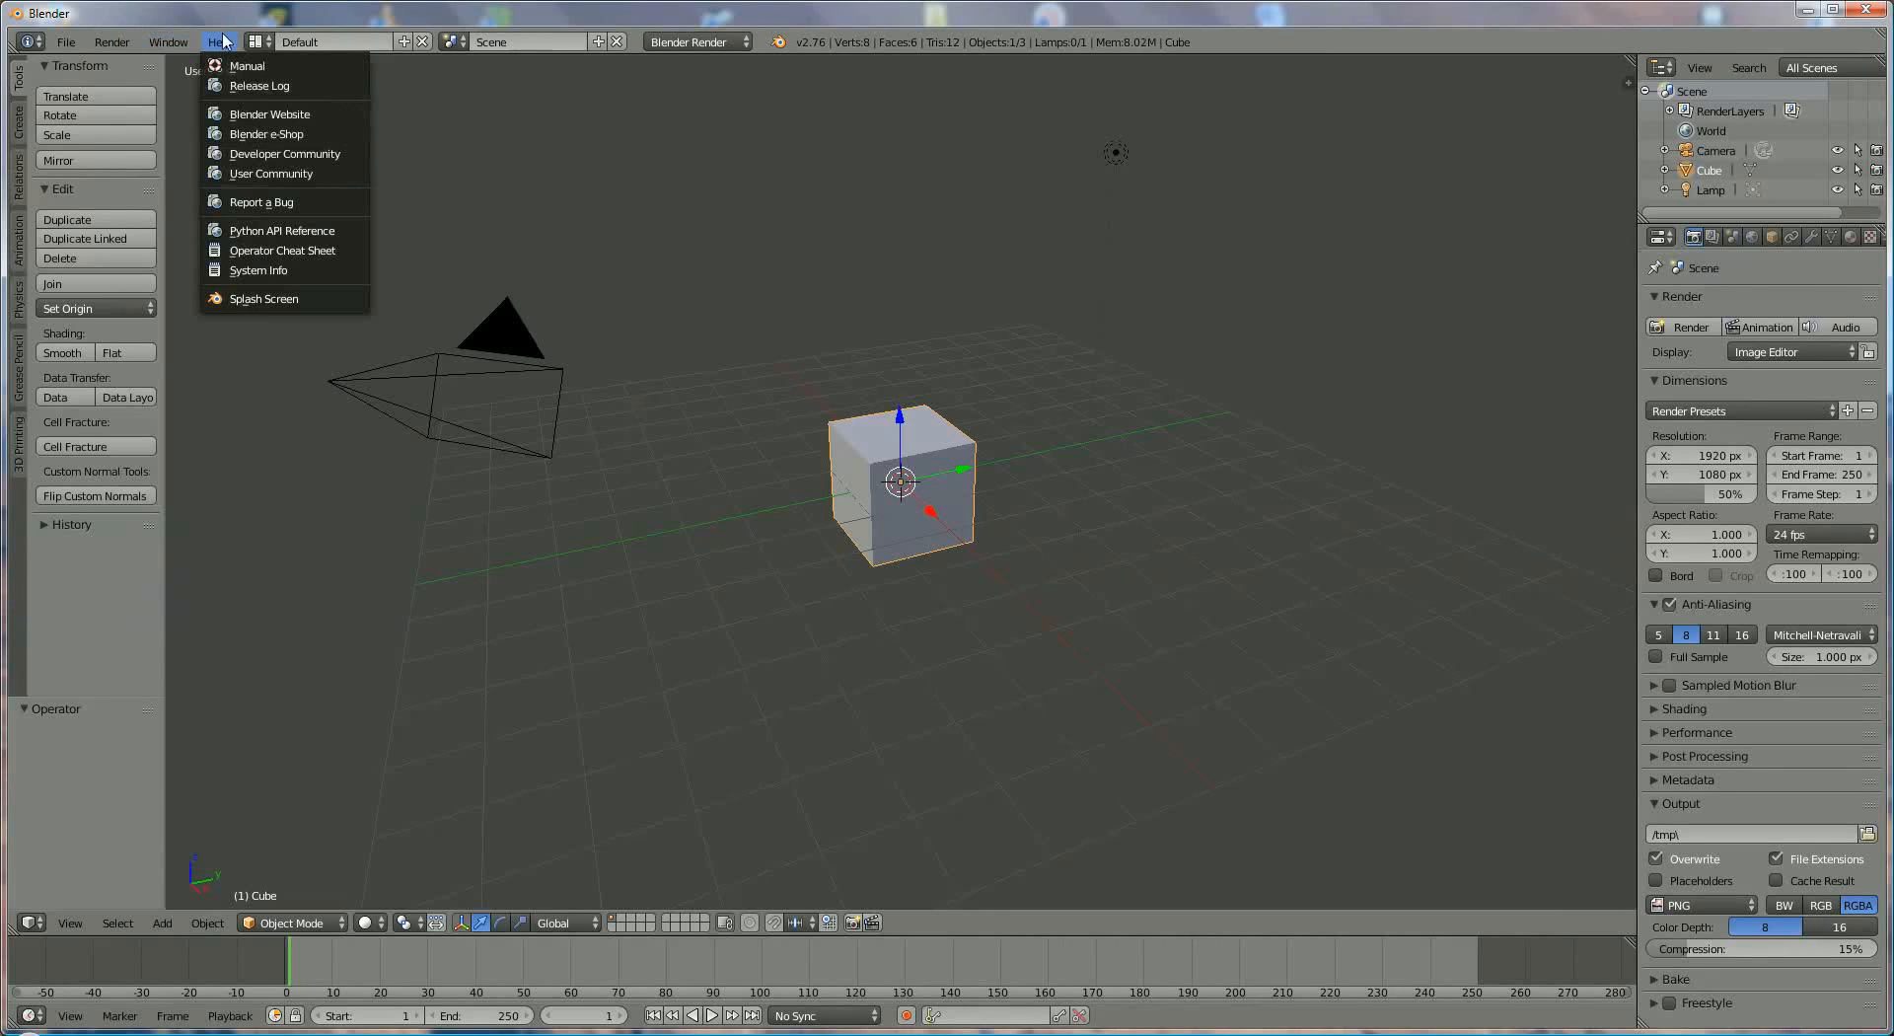
{"action": "left_click", "coordinate": [318, 43]}
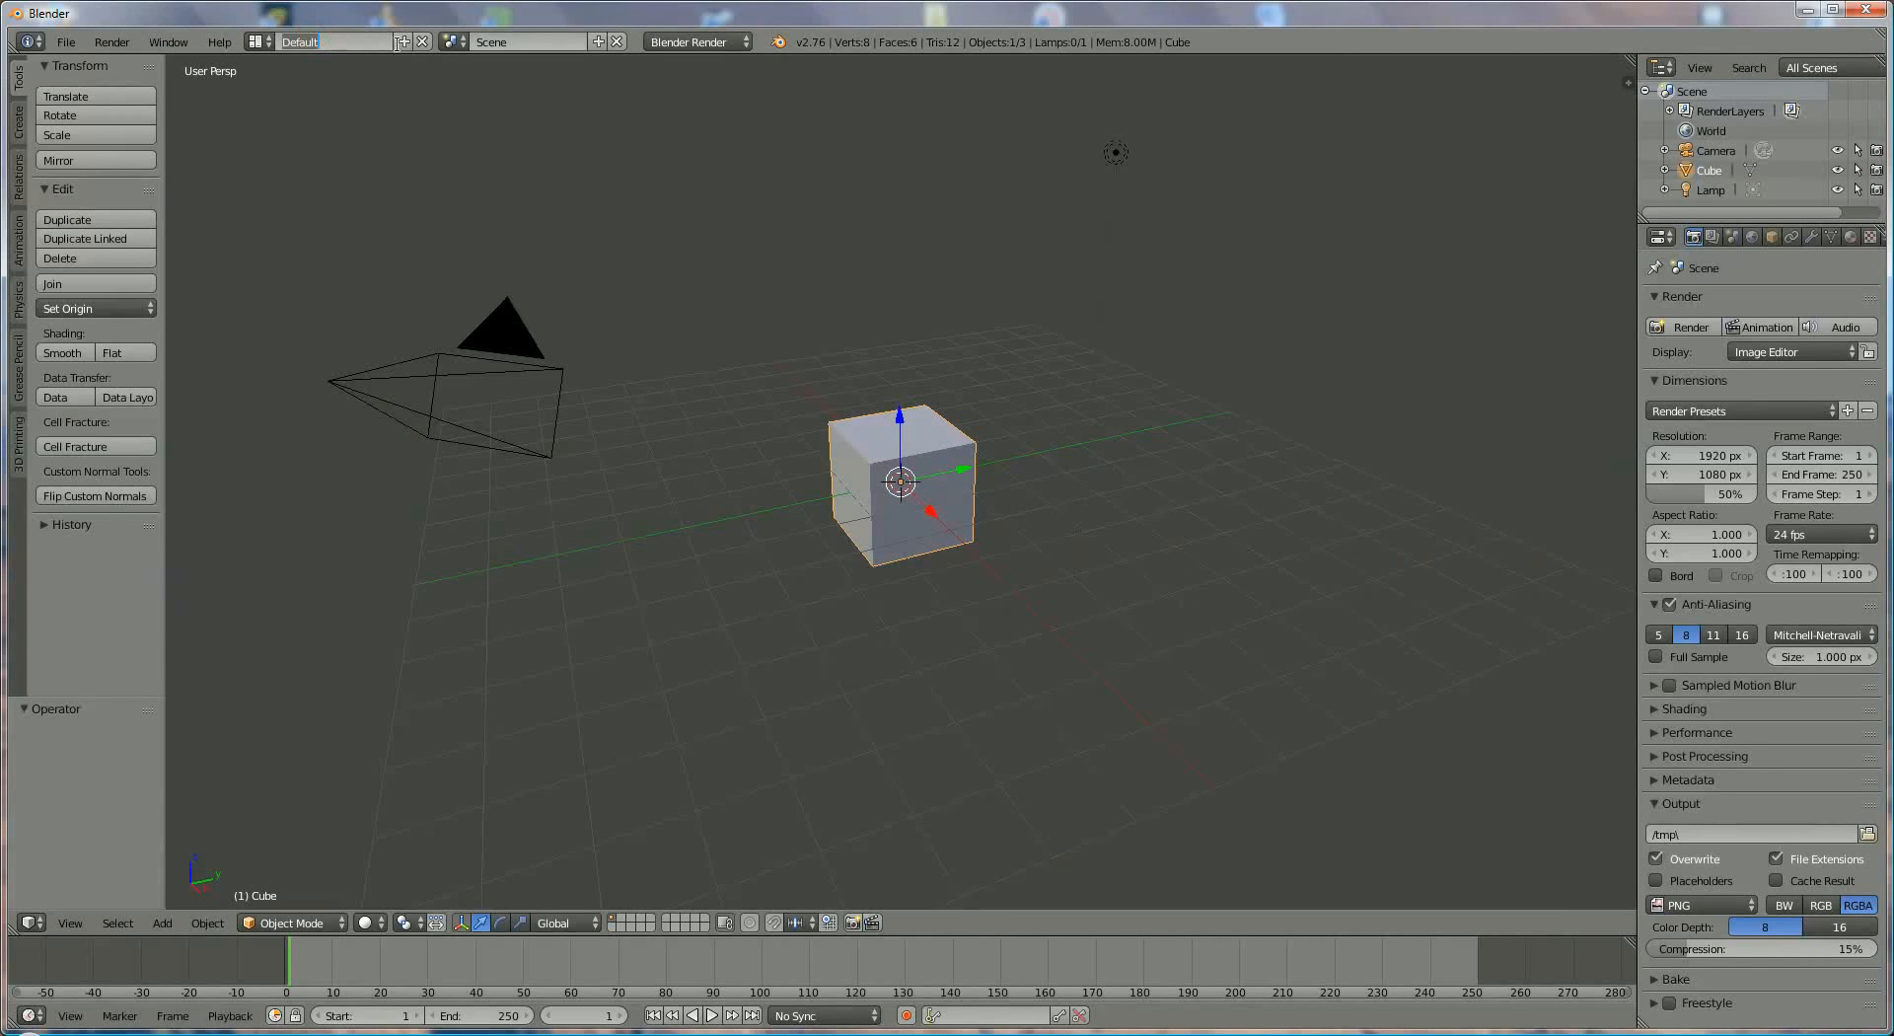
{"action": "left_click", "coordinate": [270, 42]}
{"action": "left_click", "coordinate": [270, 41]}
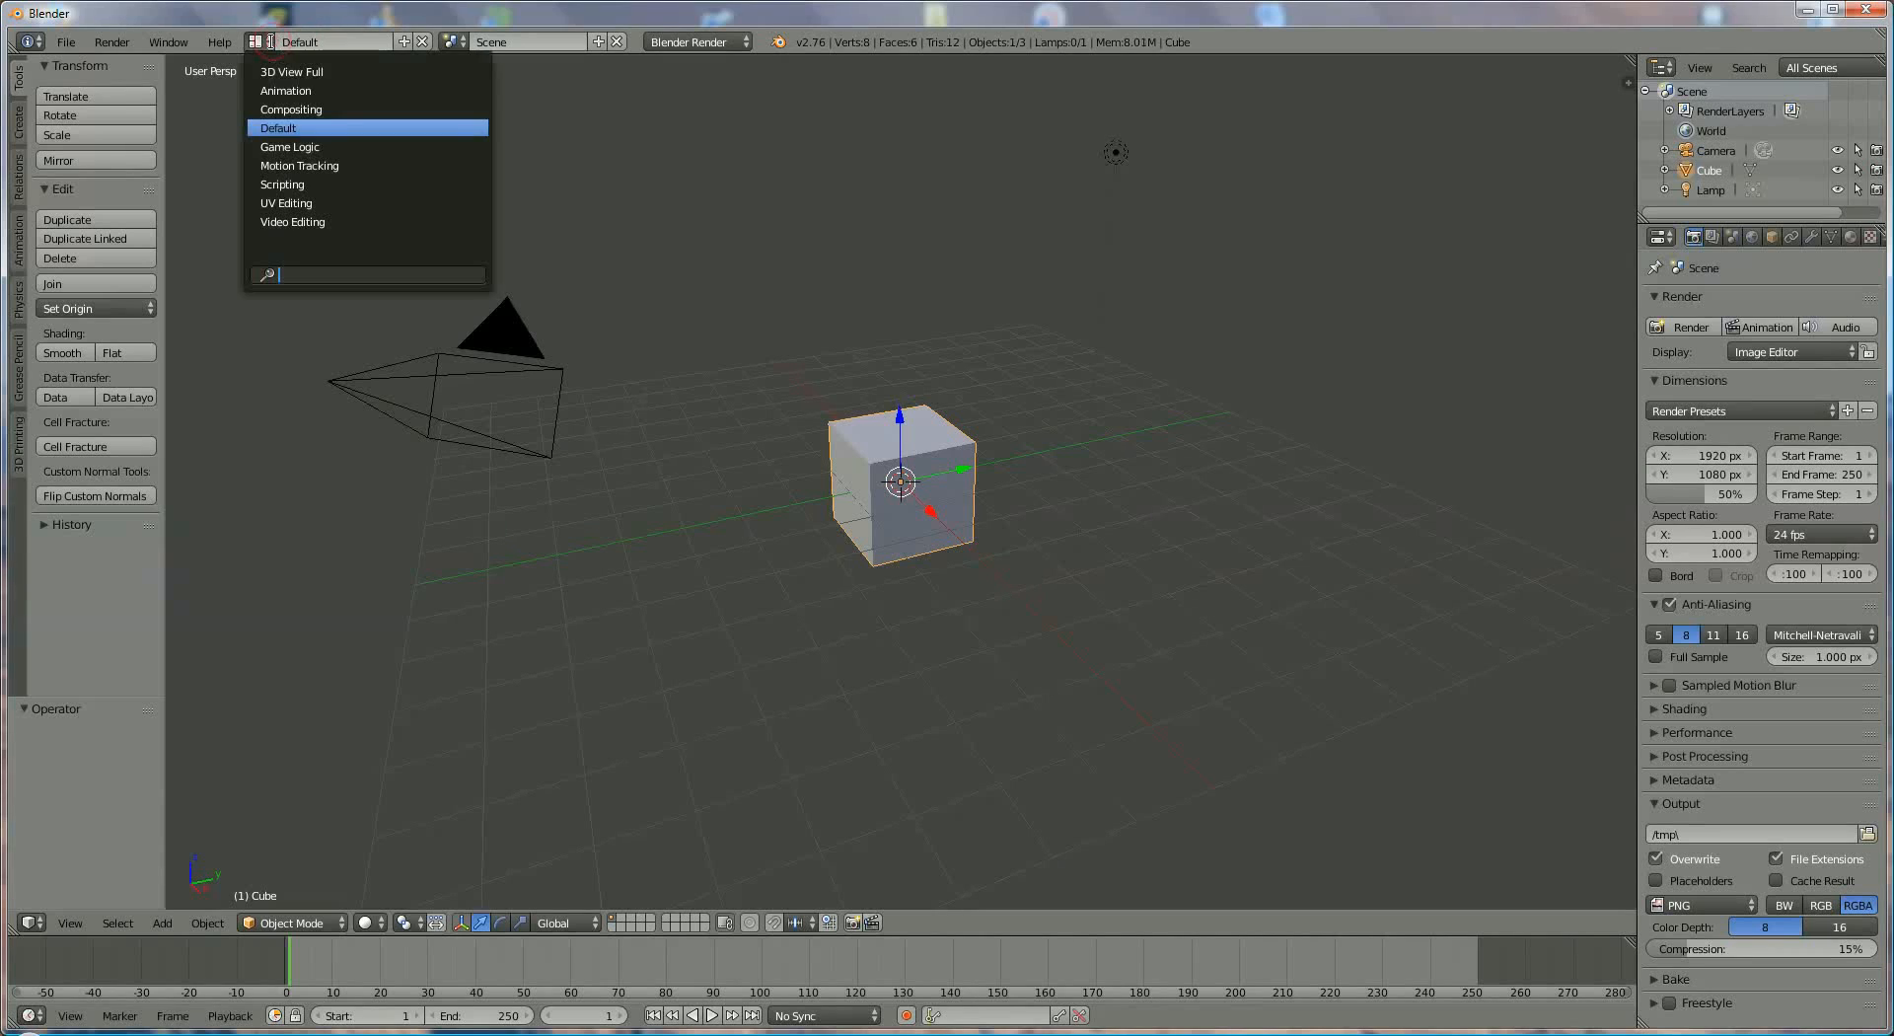
{"action": "left_click", "coordinate": [322, 129]}
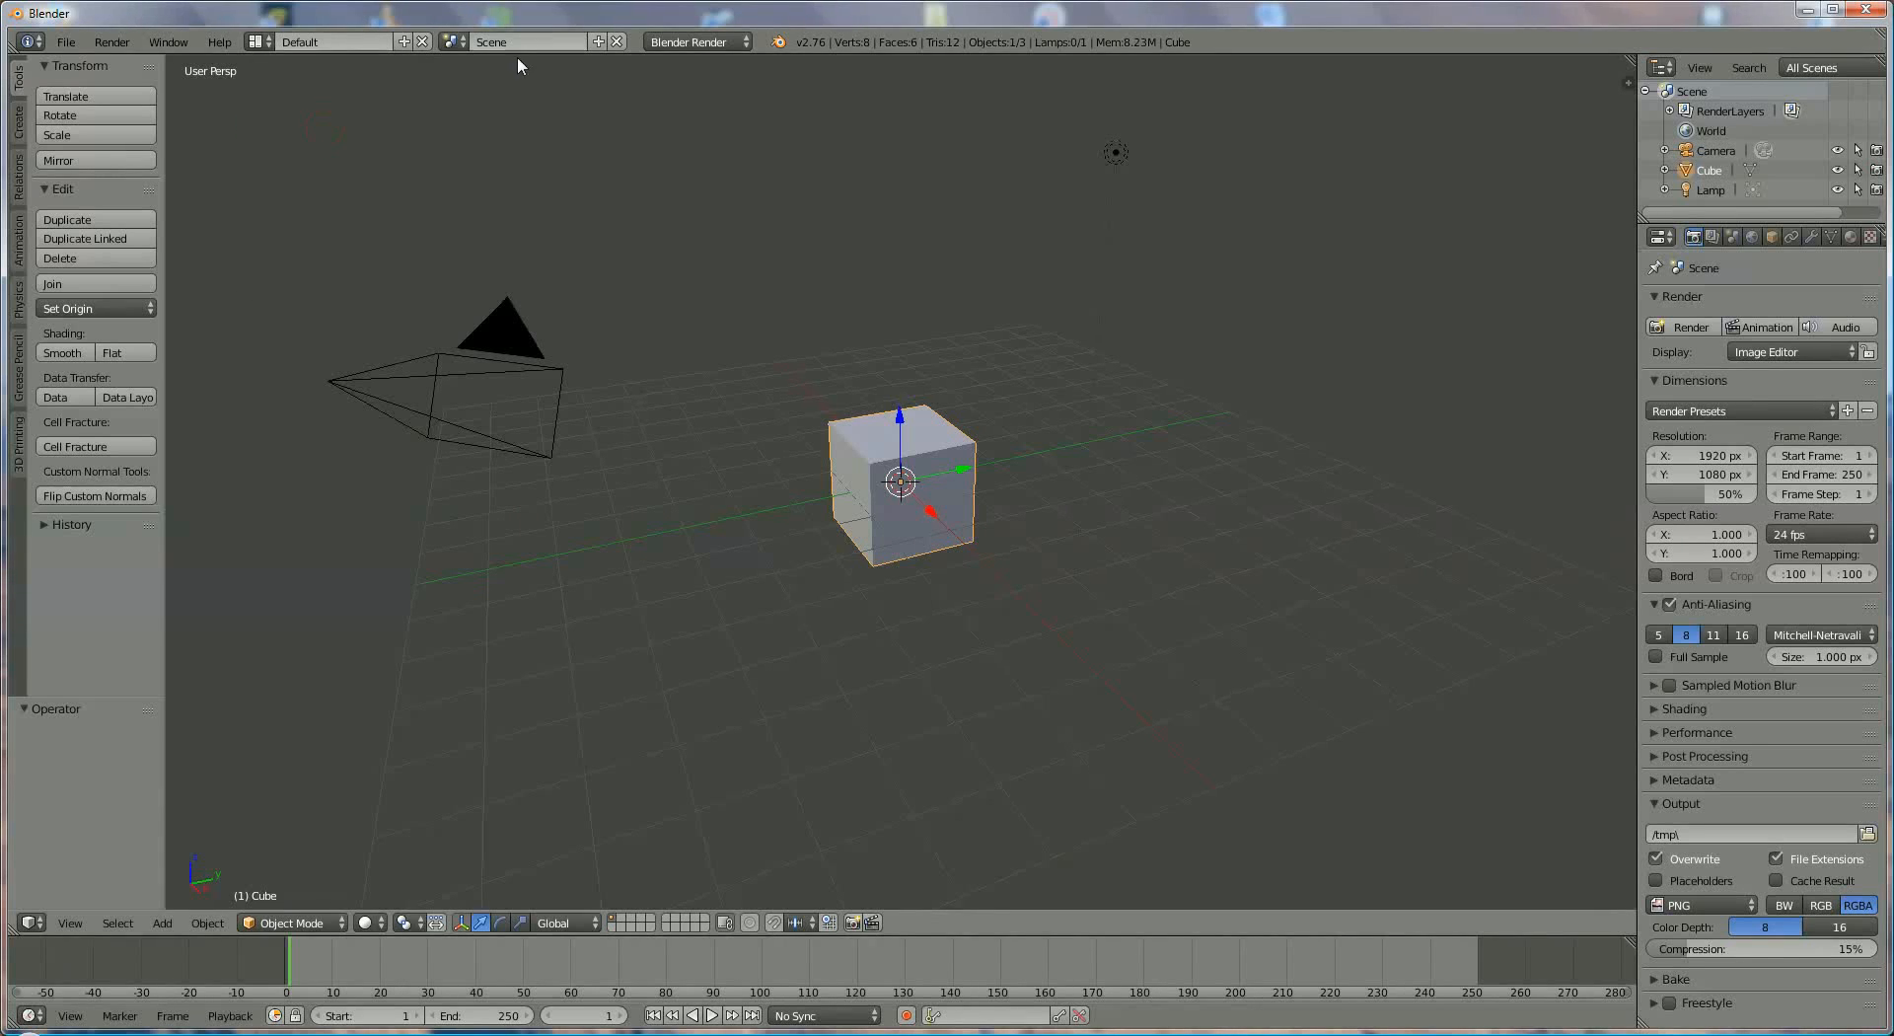
{"action": "left_click", "coordinate": [455, 42]}
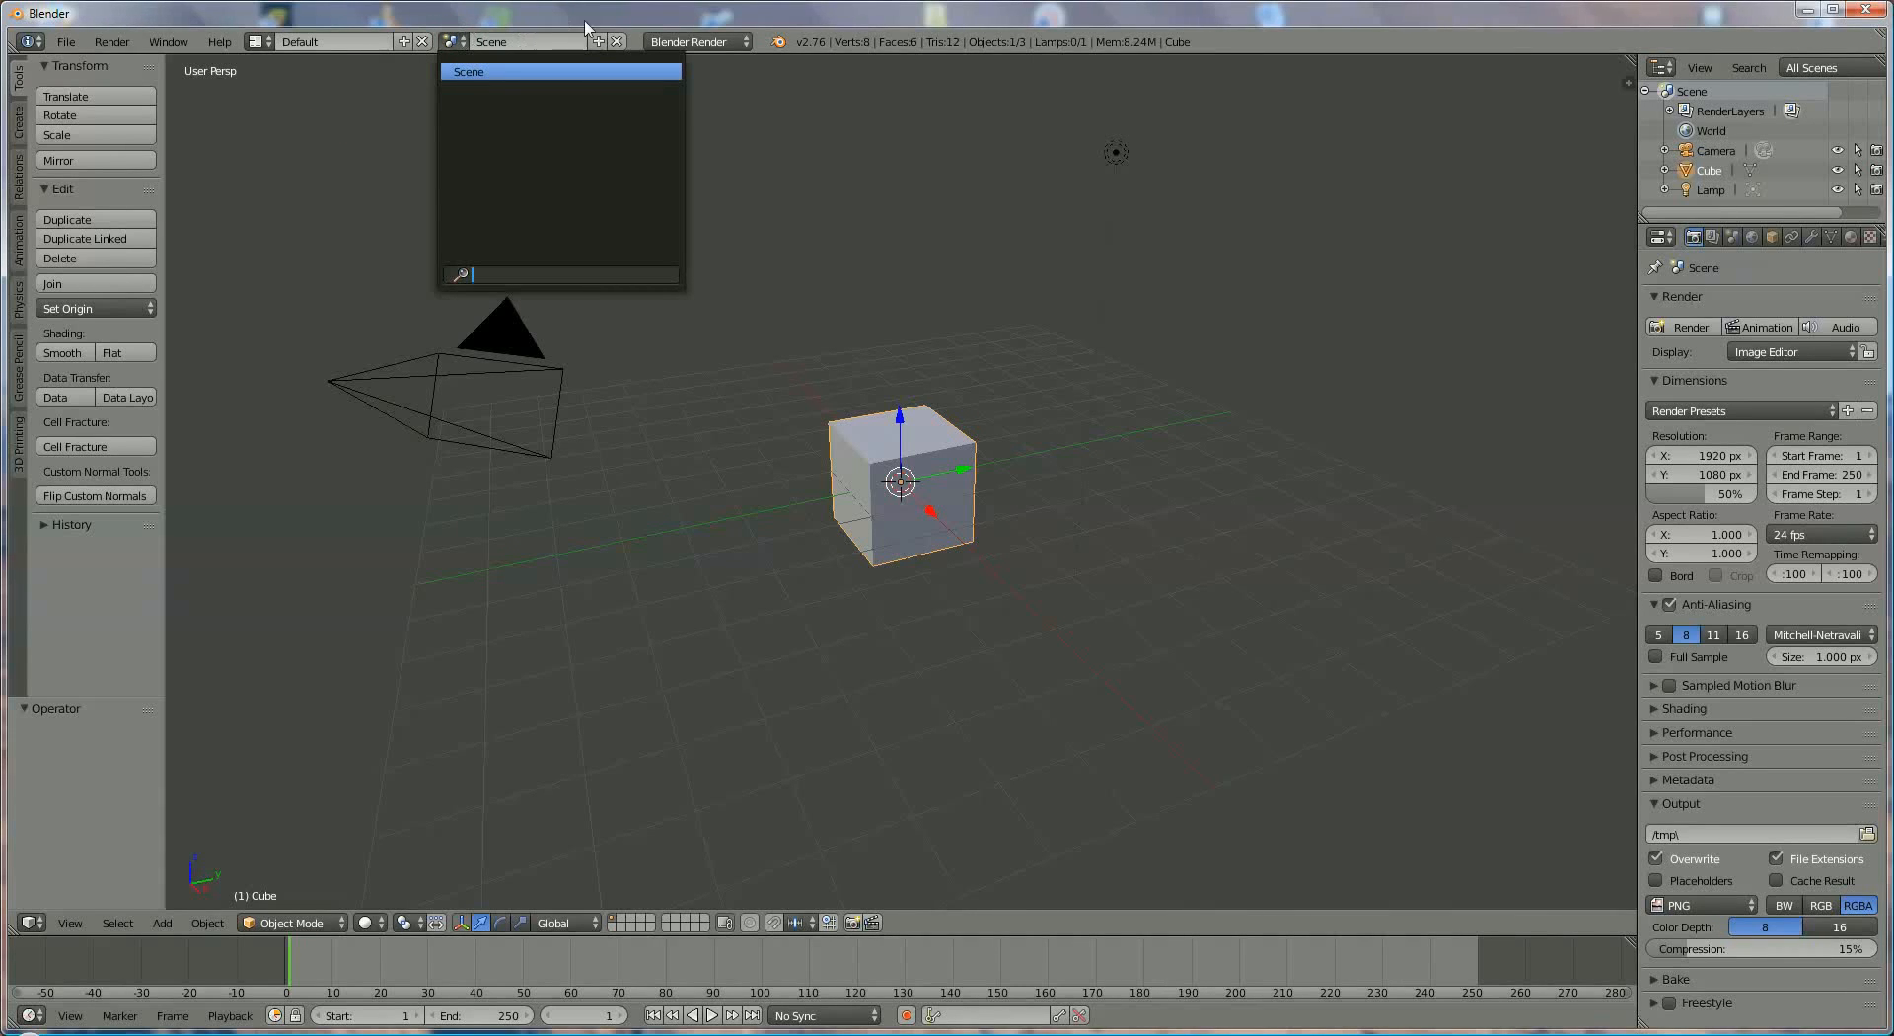
{"action": "left_click", "coordinate": [772, 83]}
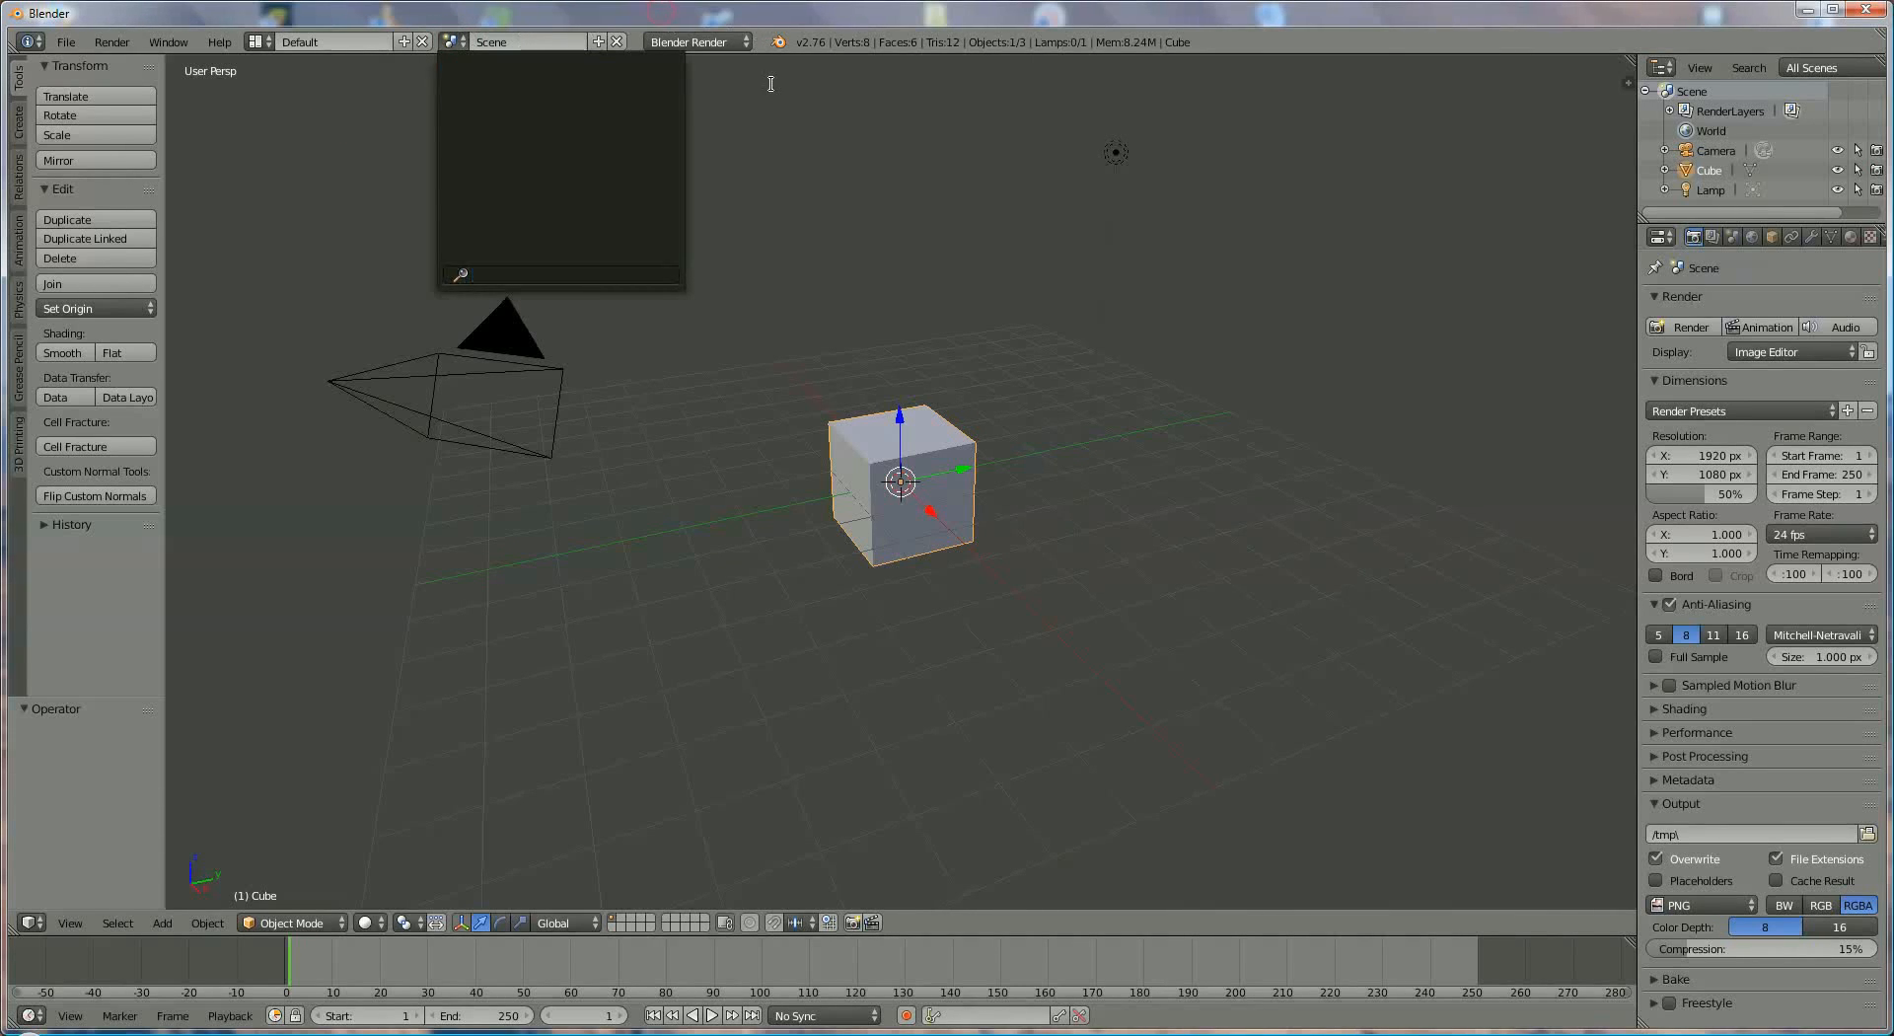
{"action": "left_click", "coordinate": [730, 42]}
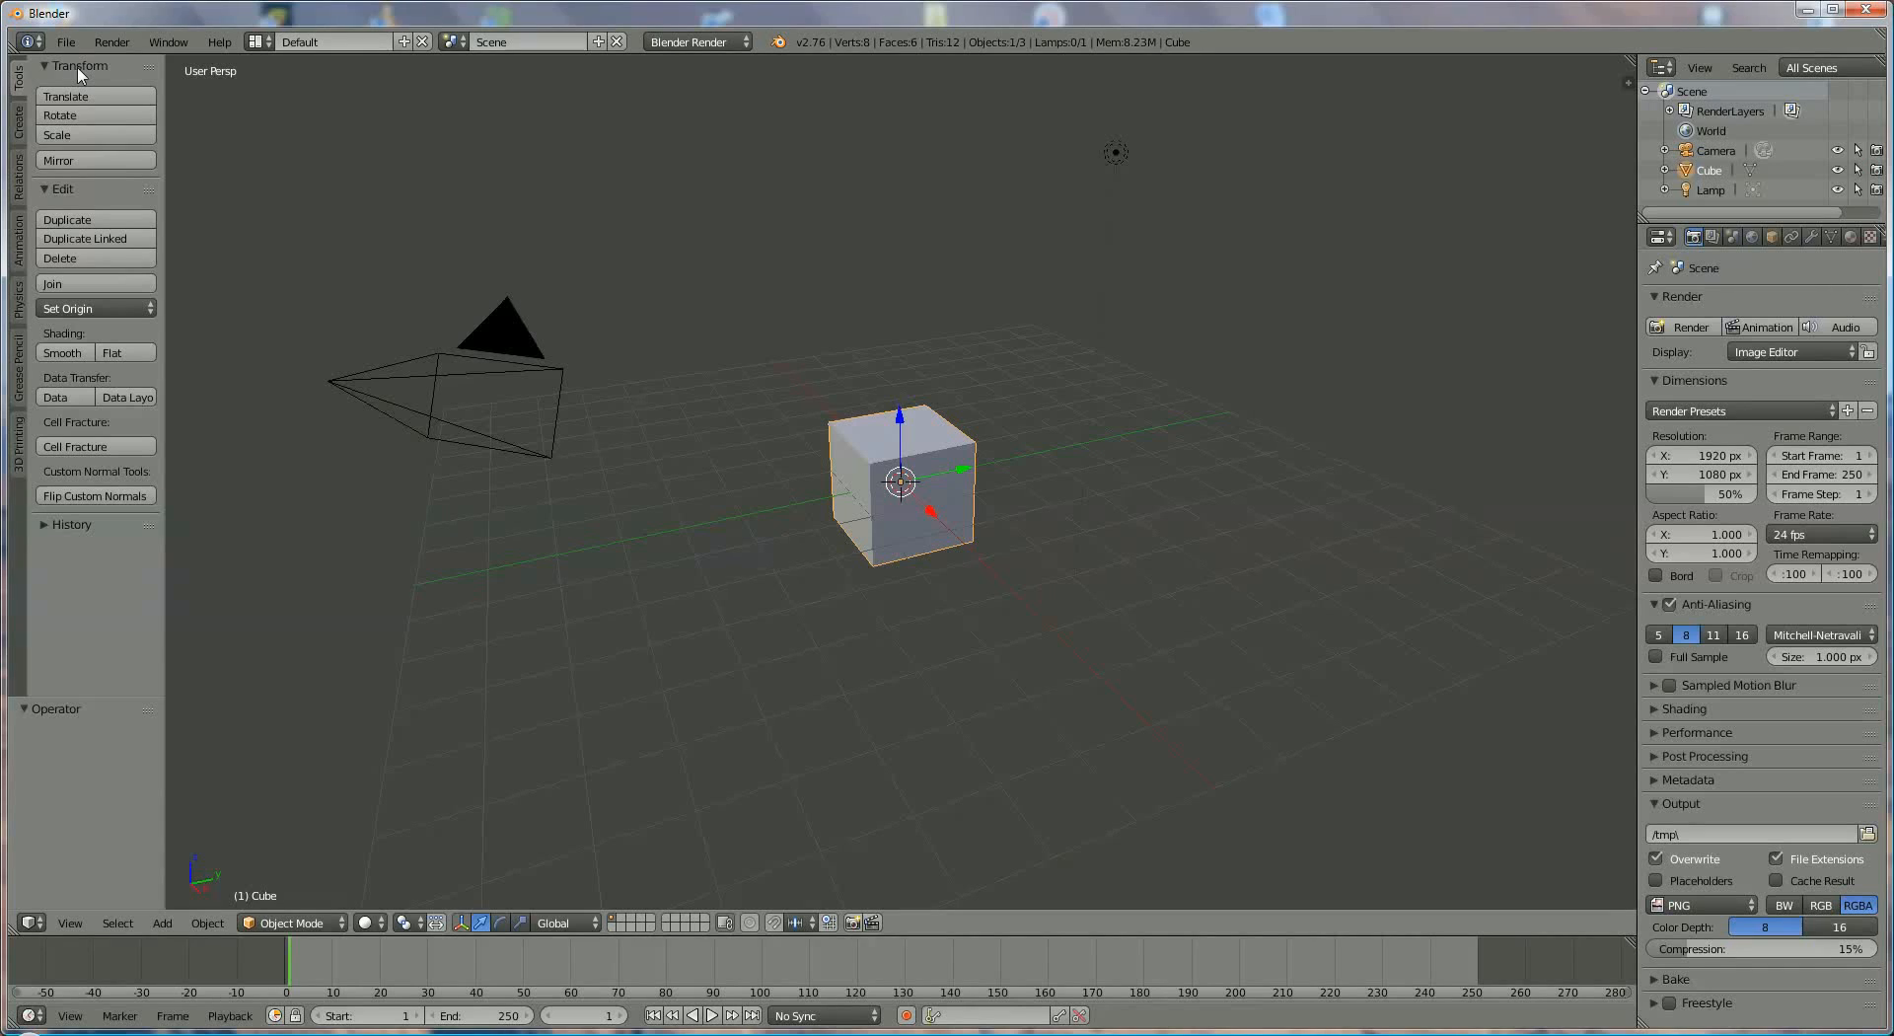
- Hide and restore the tool shelf, then examine its Create, Relations, Animation, Physics, Grease Pencil and 3D Printing tools and return to Tools
{"action": "key", "text": "t"}
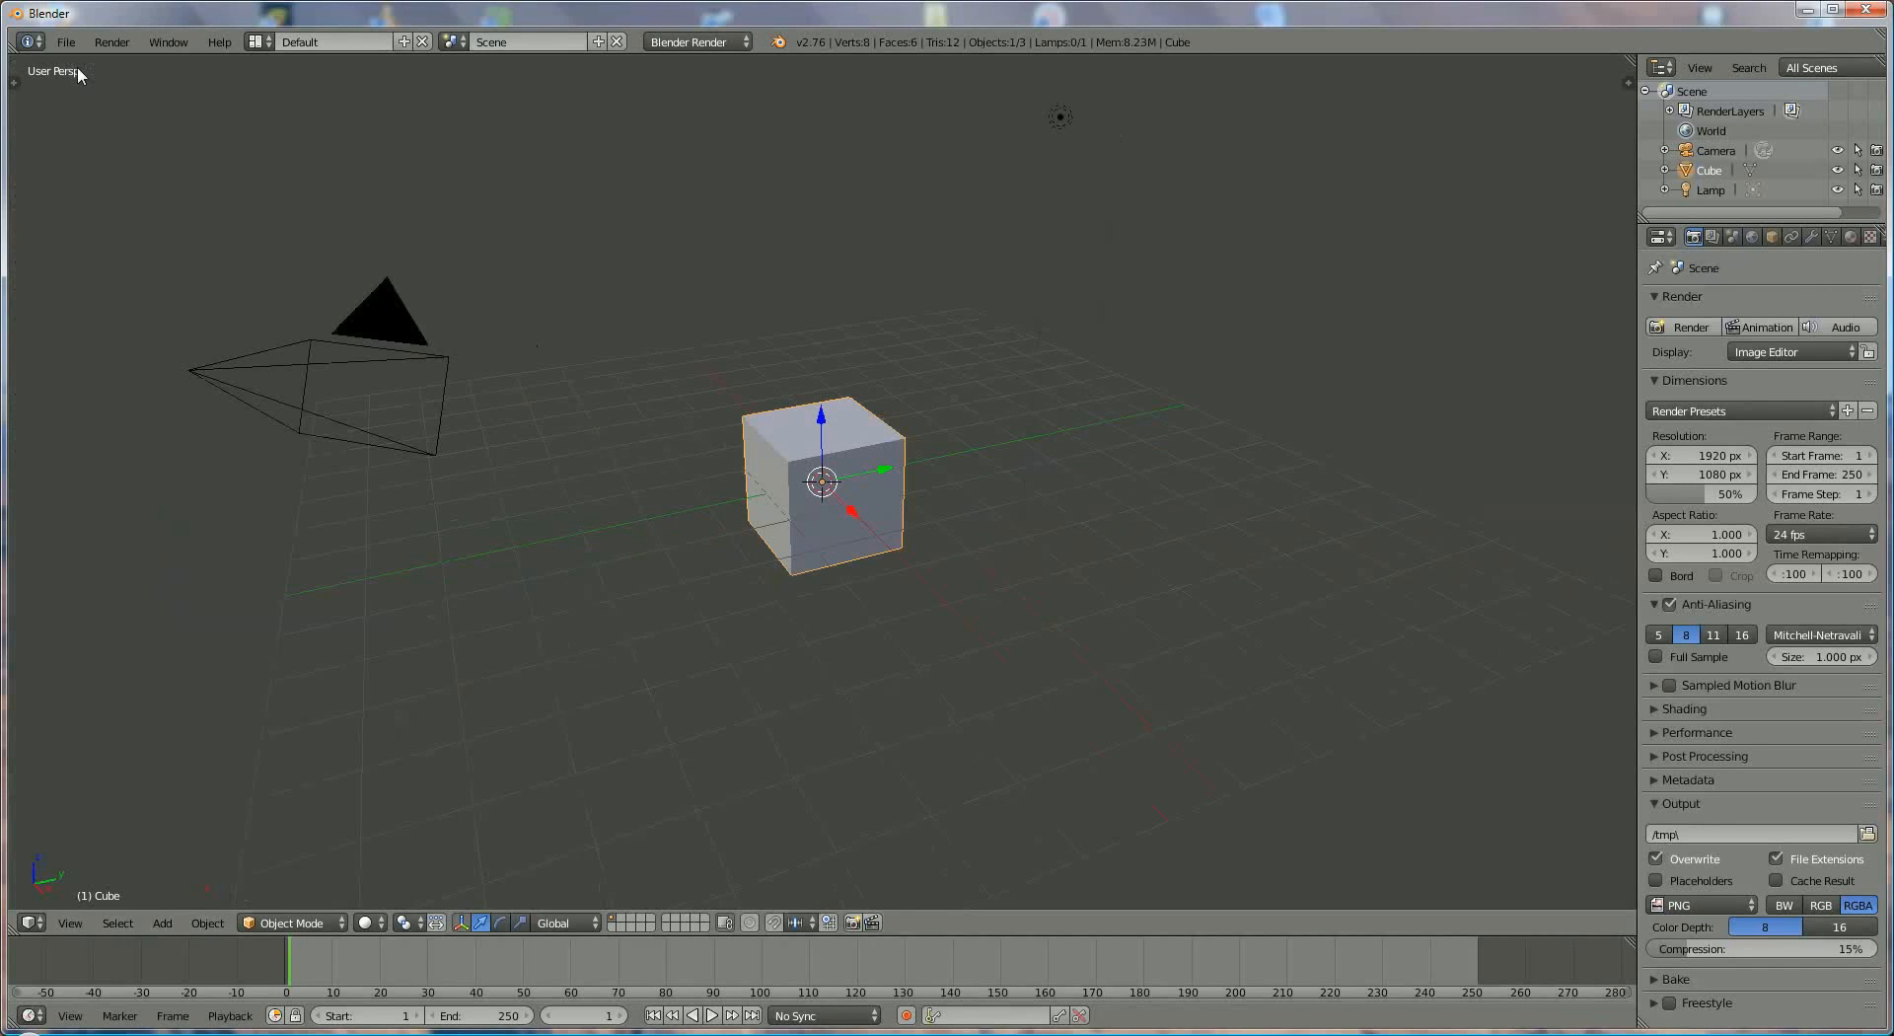
{"action": "key", "text": "t"}
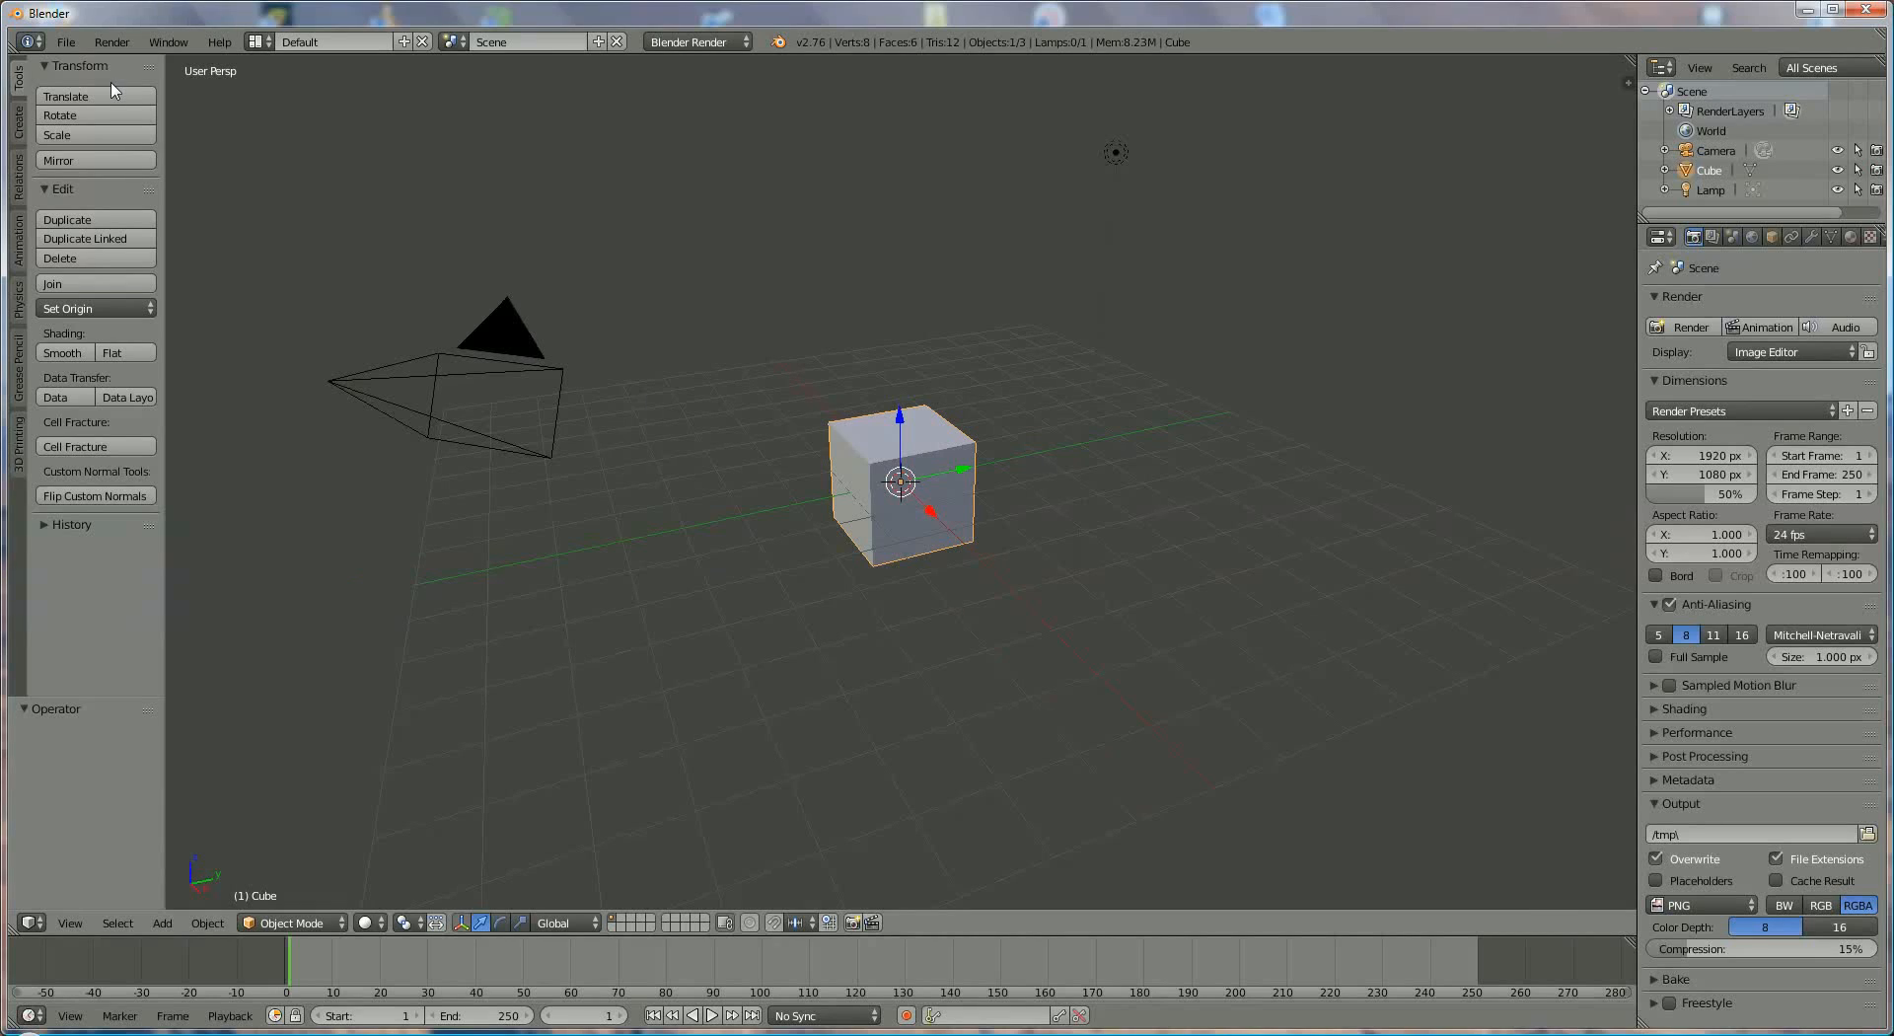
{"action": "left_click", "coordinate": [16, 124]}
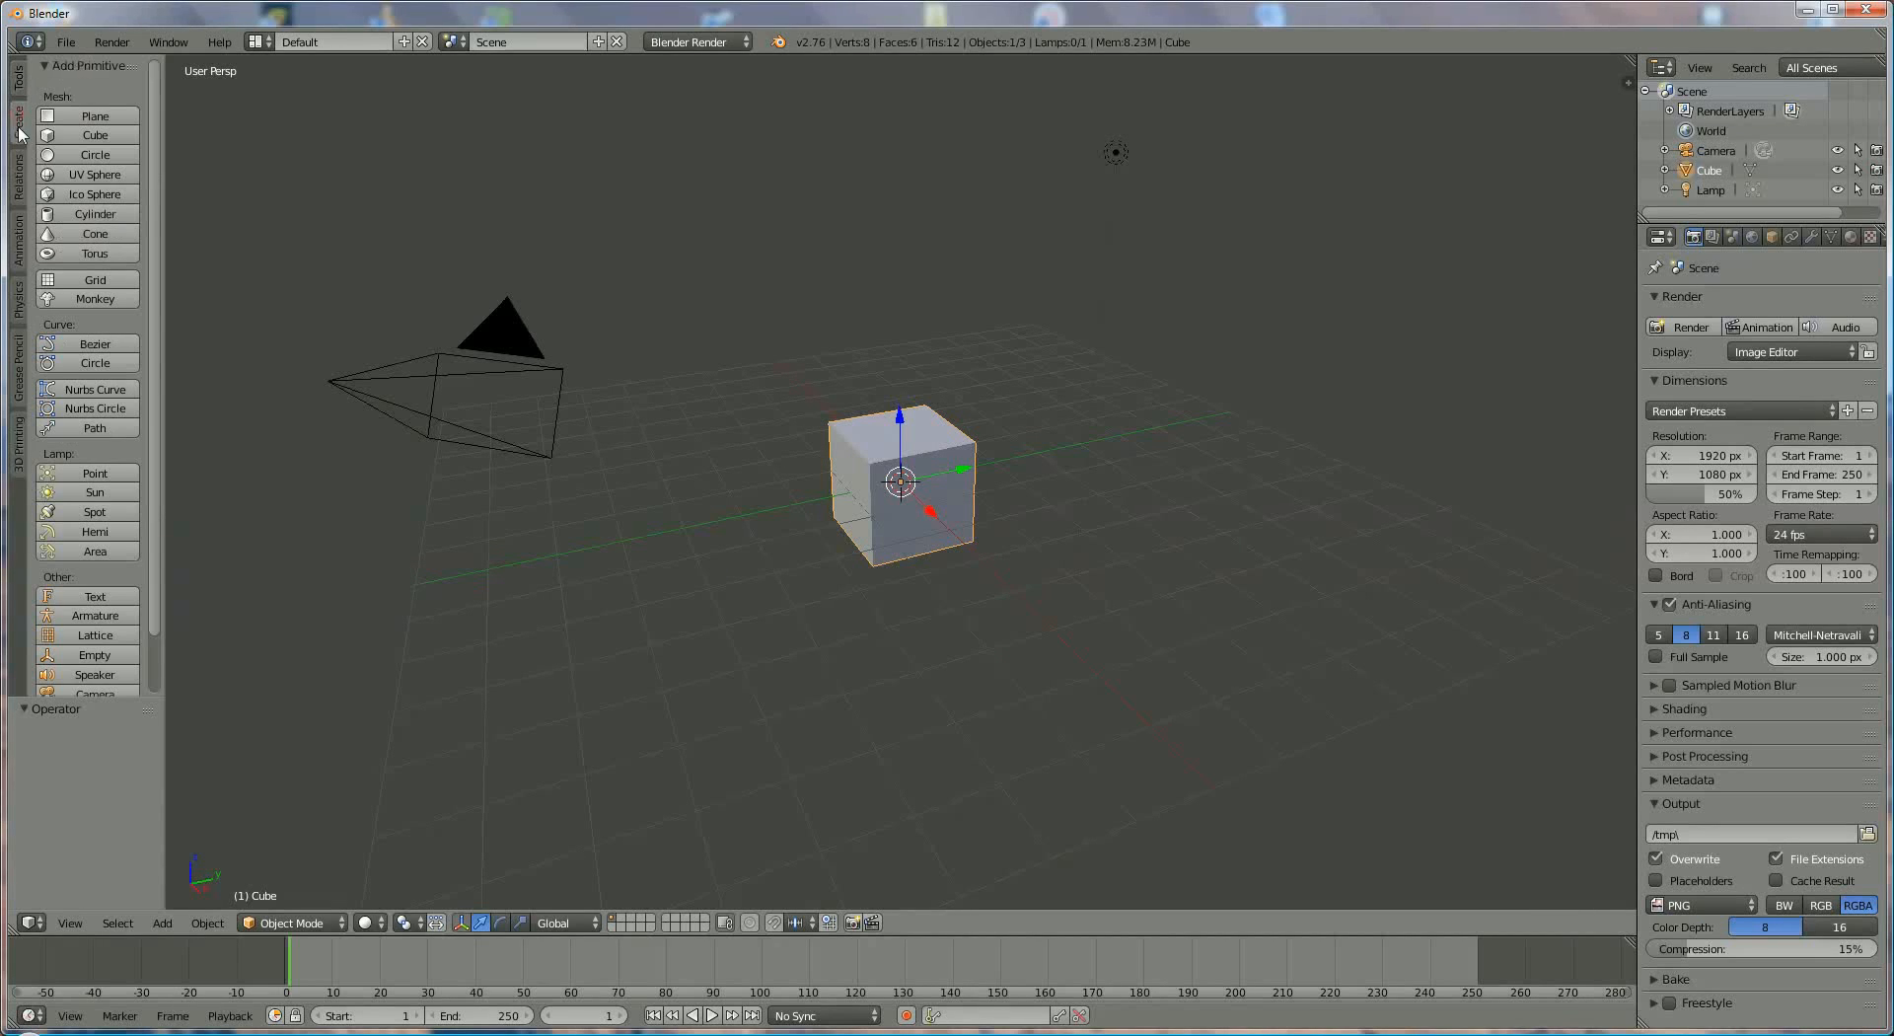
{"action": "left_click", "coordinate": [18, 166]}
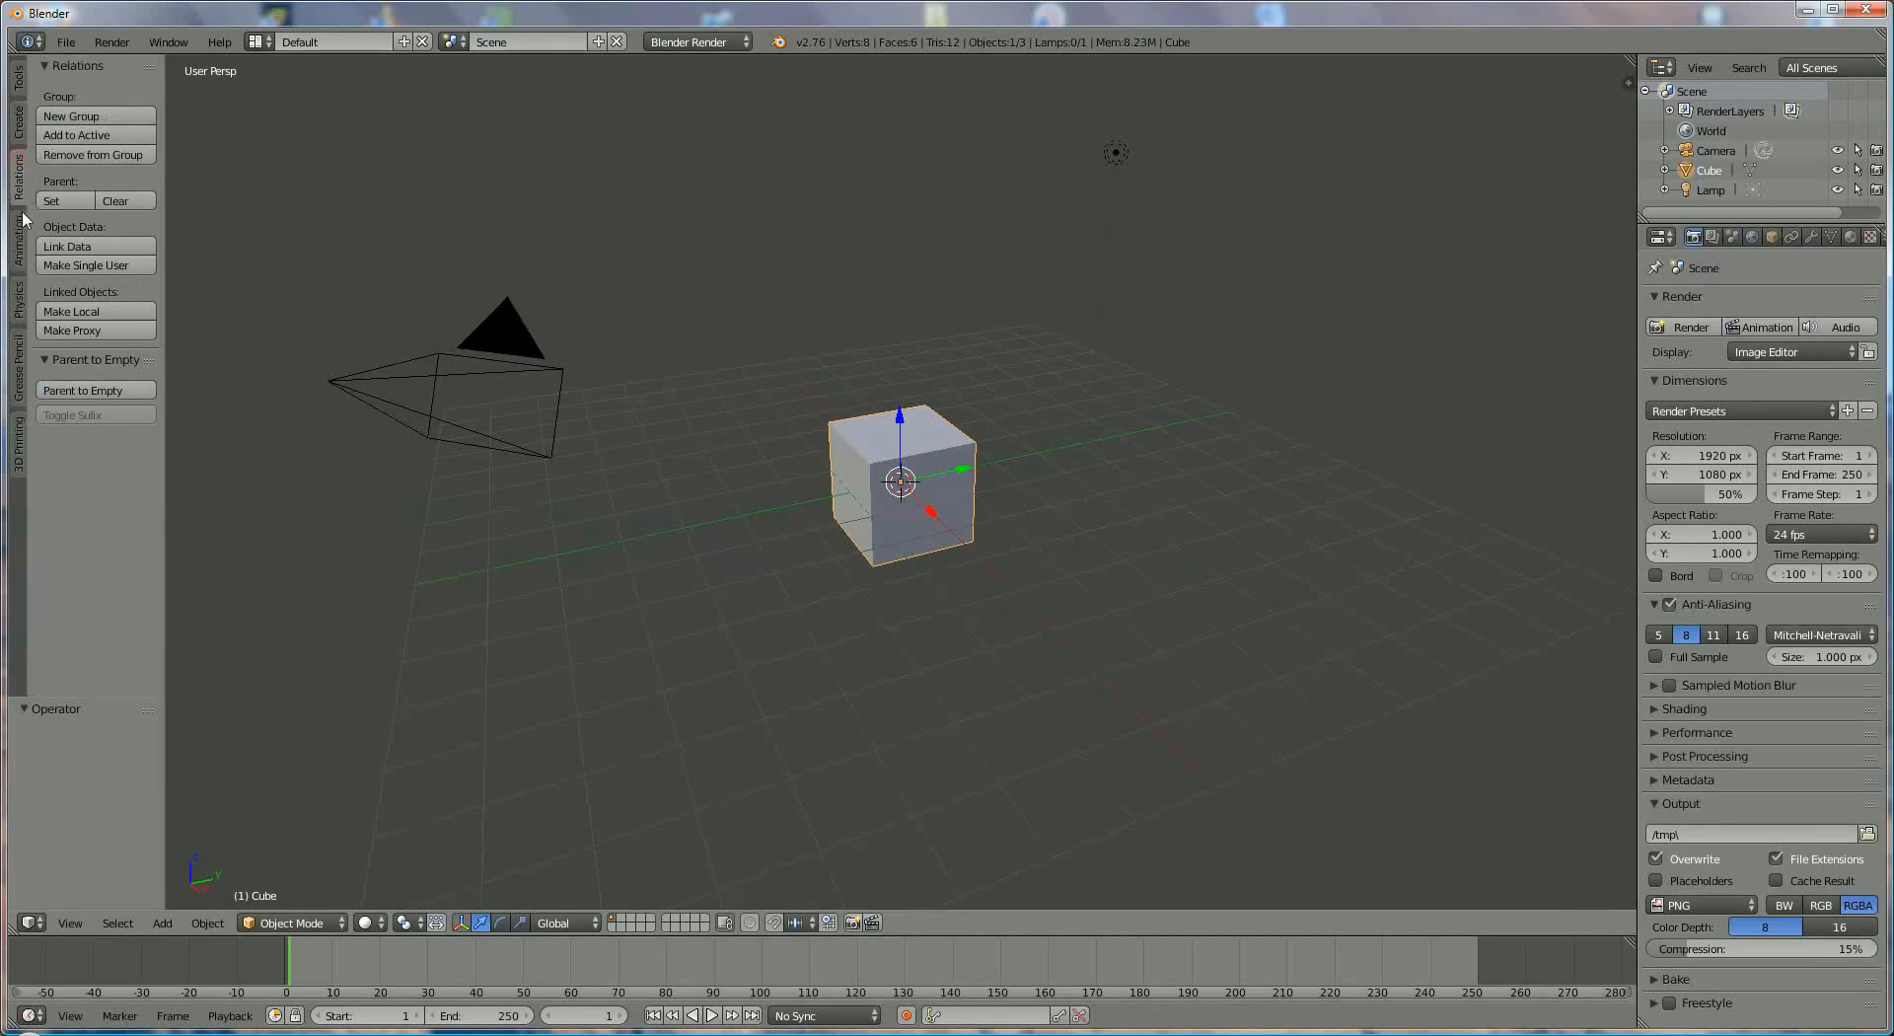
{"action": "left_click", "coordinate": [19, 237]}
{"action": "left_click", "coordinate": [18, 296]}
{"action": "left_click", "coordinate": [20, 357]}
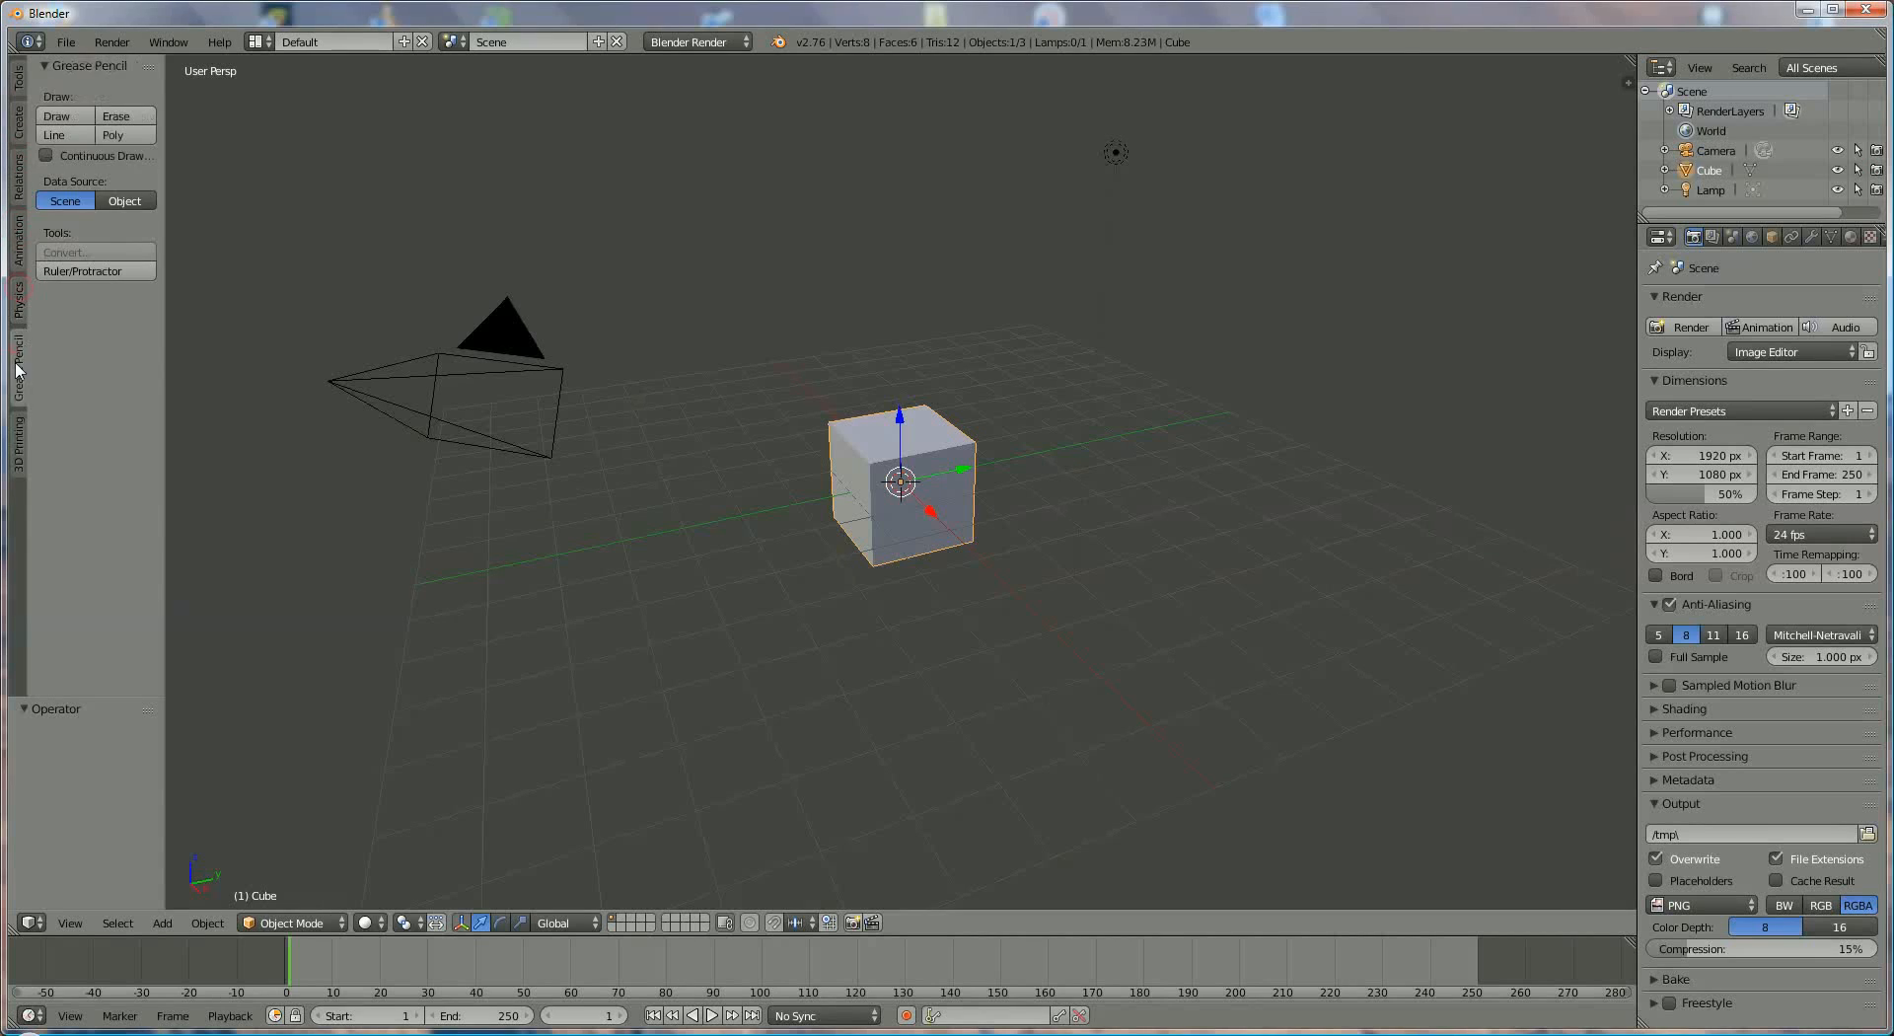
{"action": "left_click", "coordinate": [20, 427]}
{"action": "left_click", "coordinate": [18, 79]}
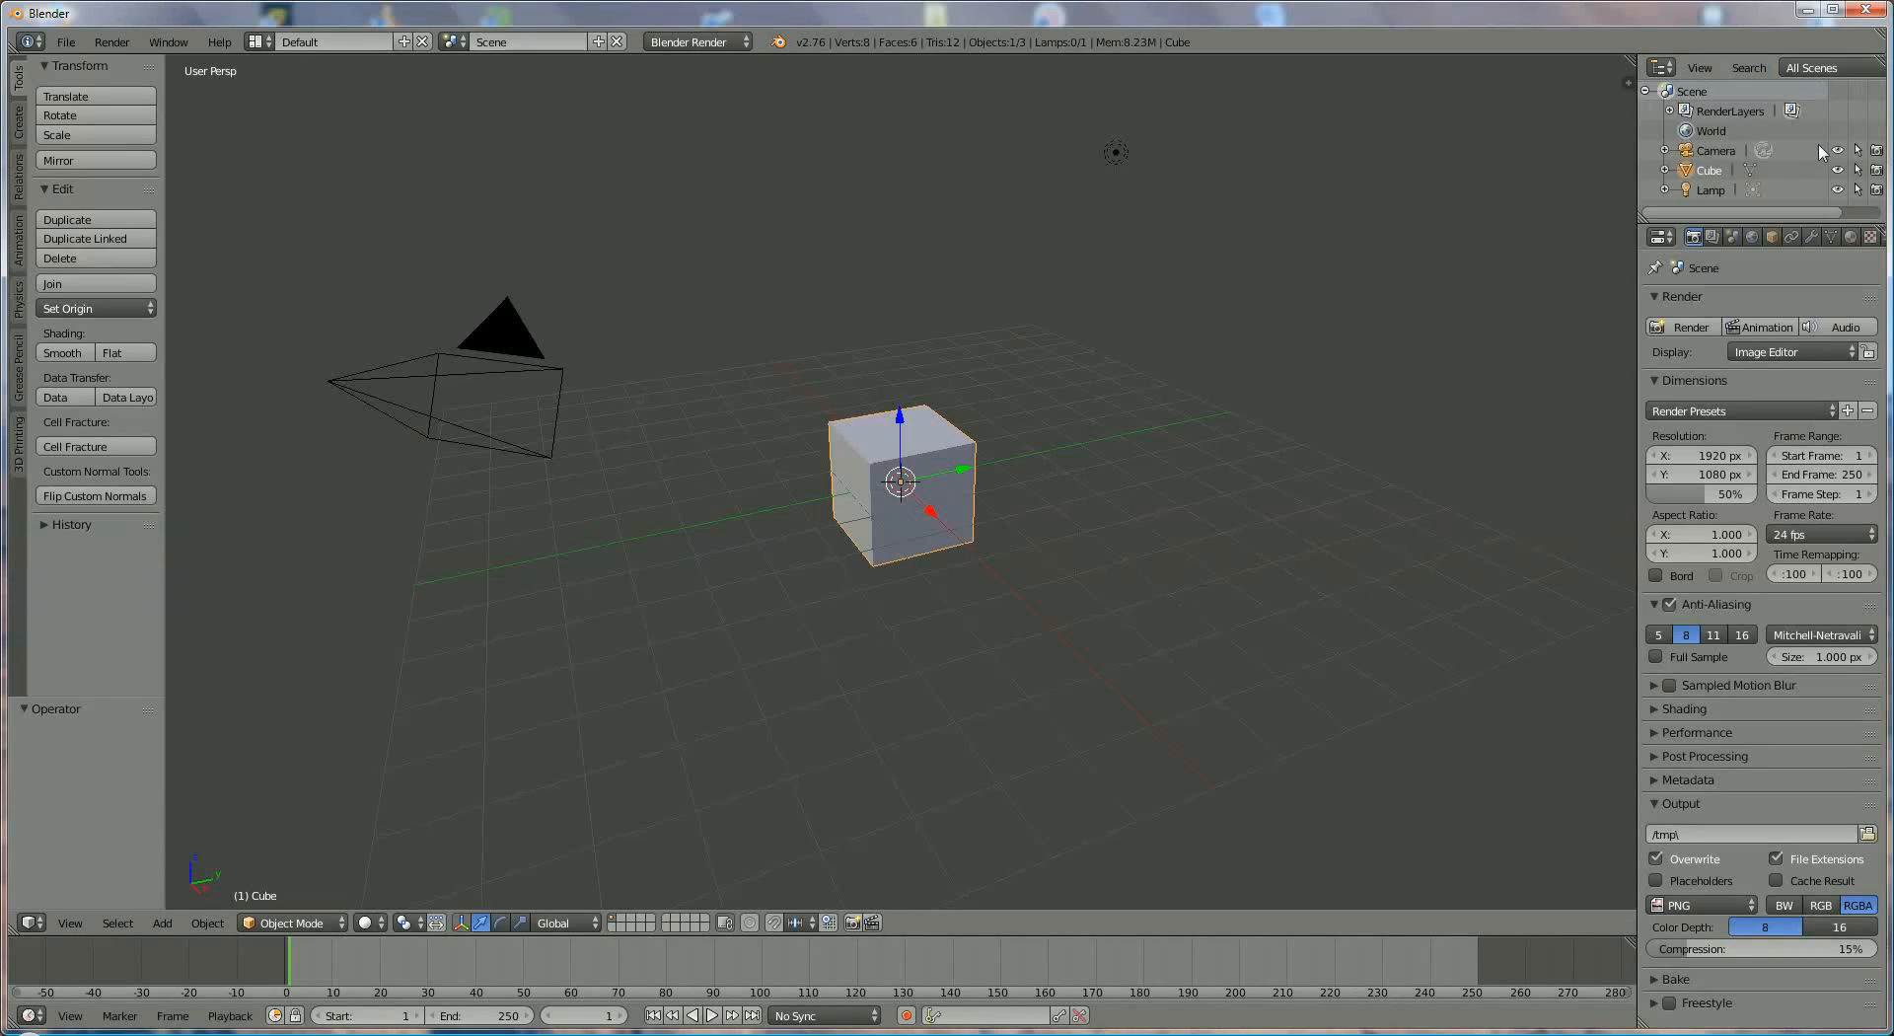
- Select the camera, the cube and the lamp one after another in the Outliner
{"action": "left_click", "coordinate": [1716, 151]}
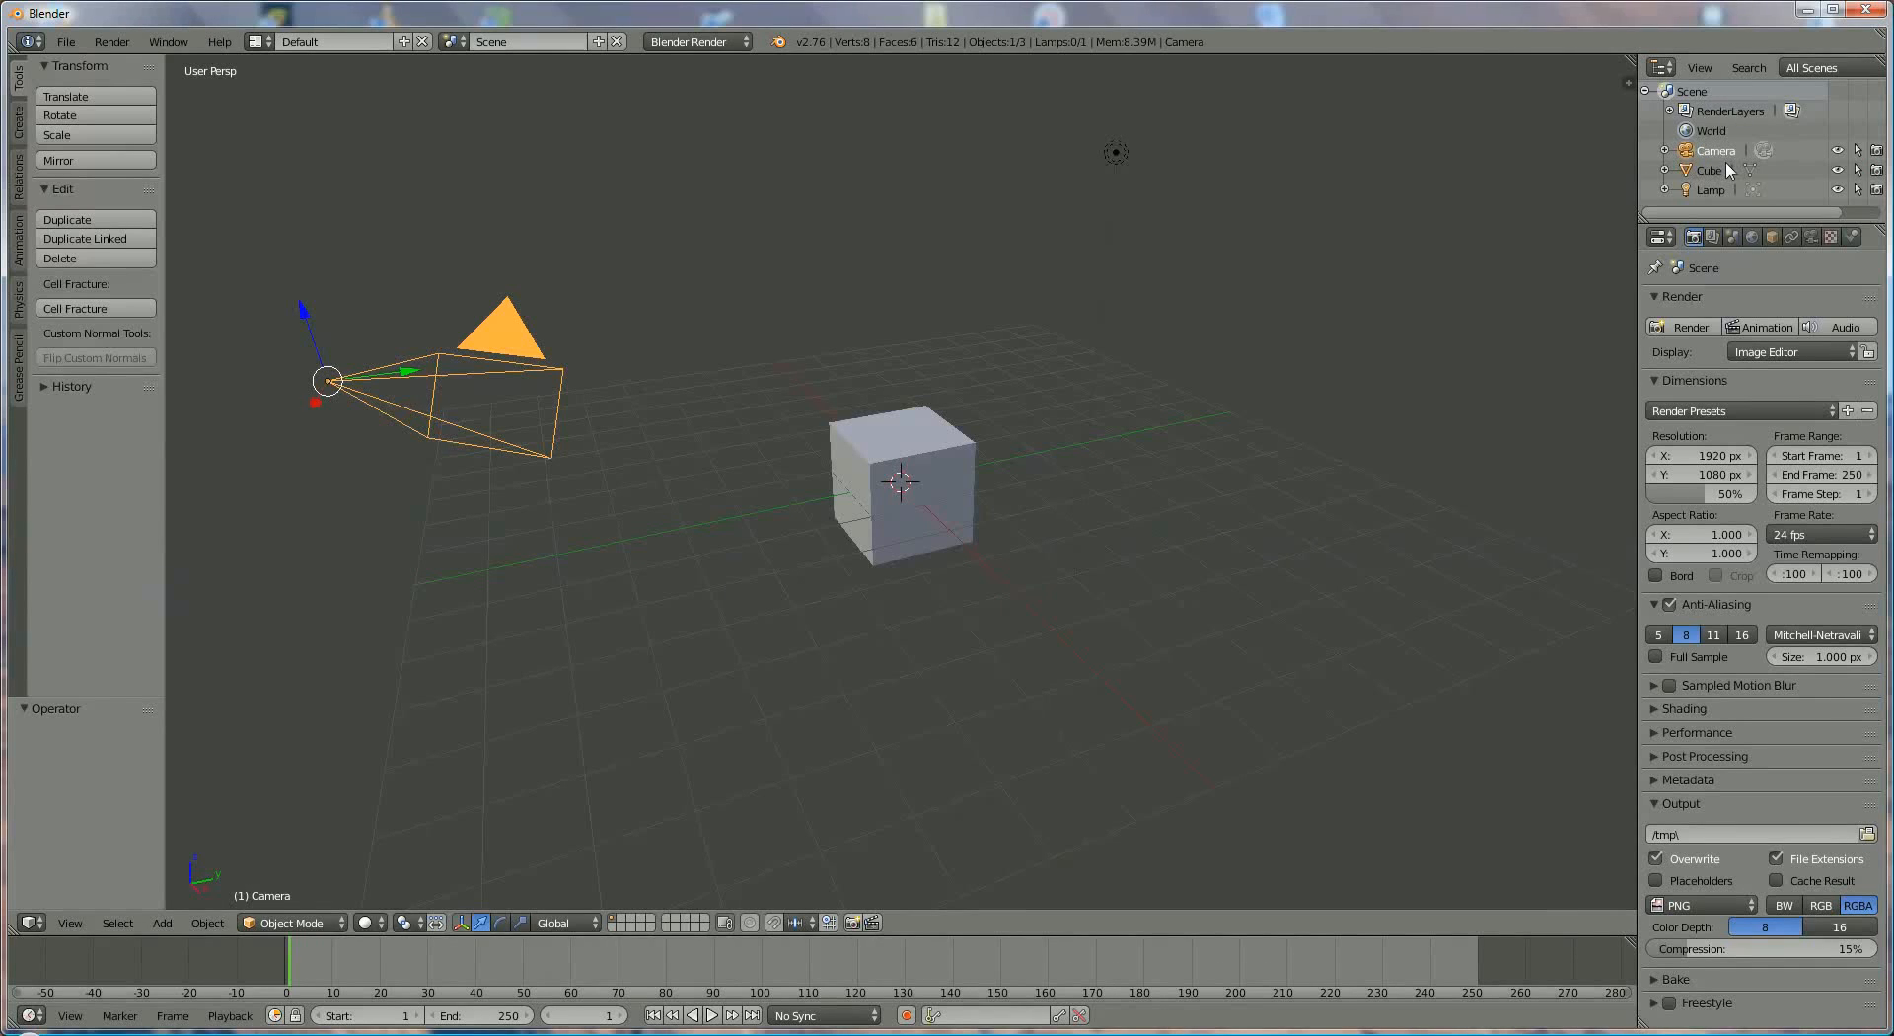
{"action": "left_click", "coordinate": [1724, 172]}
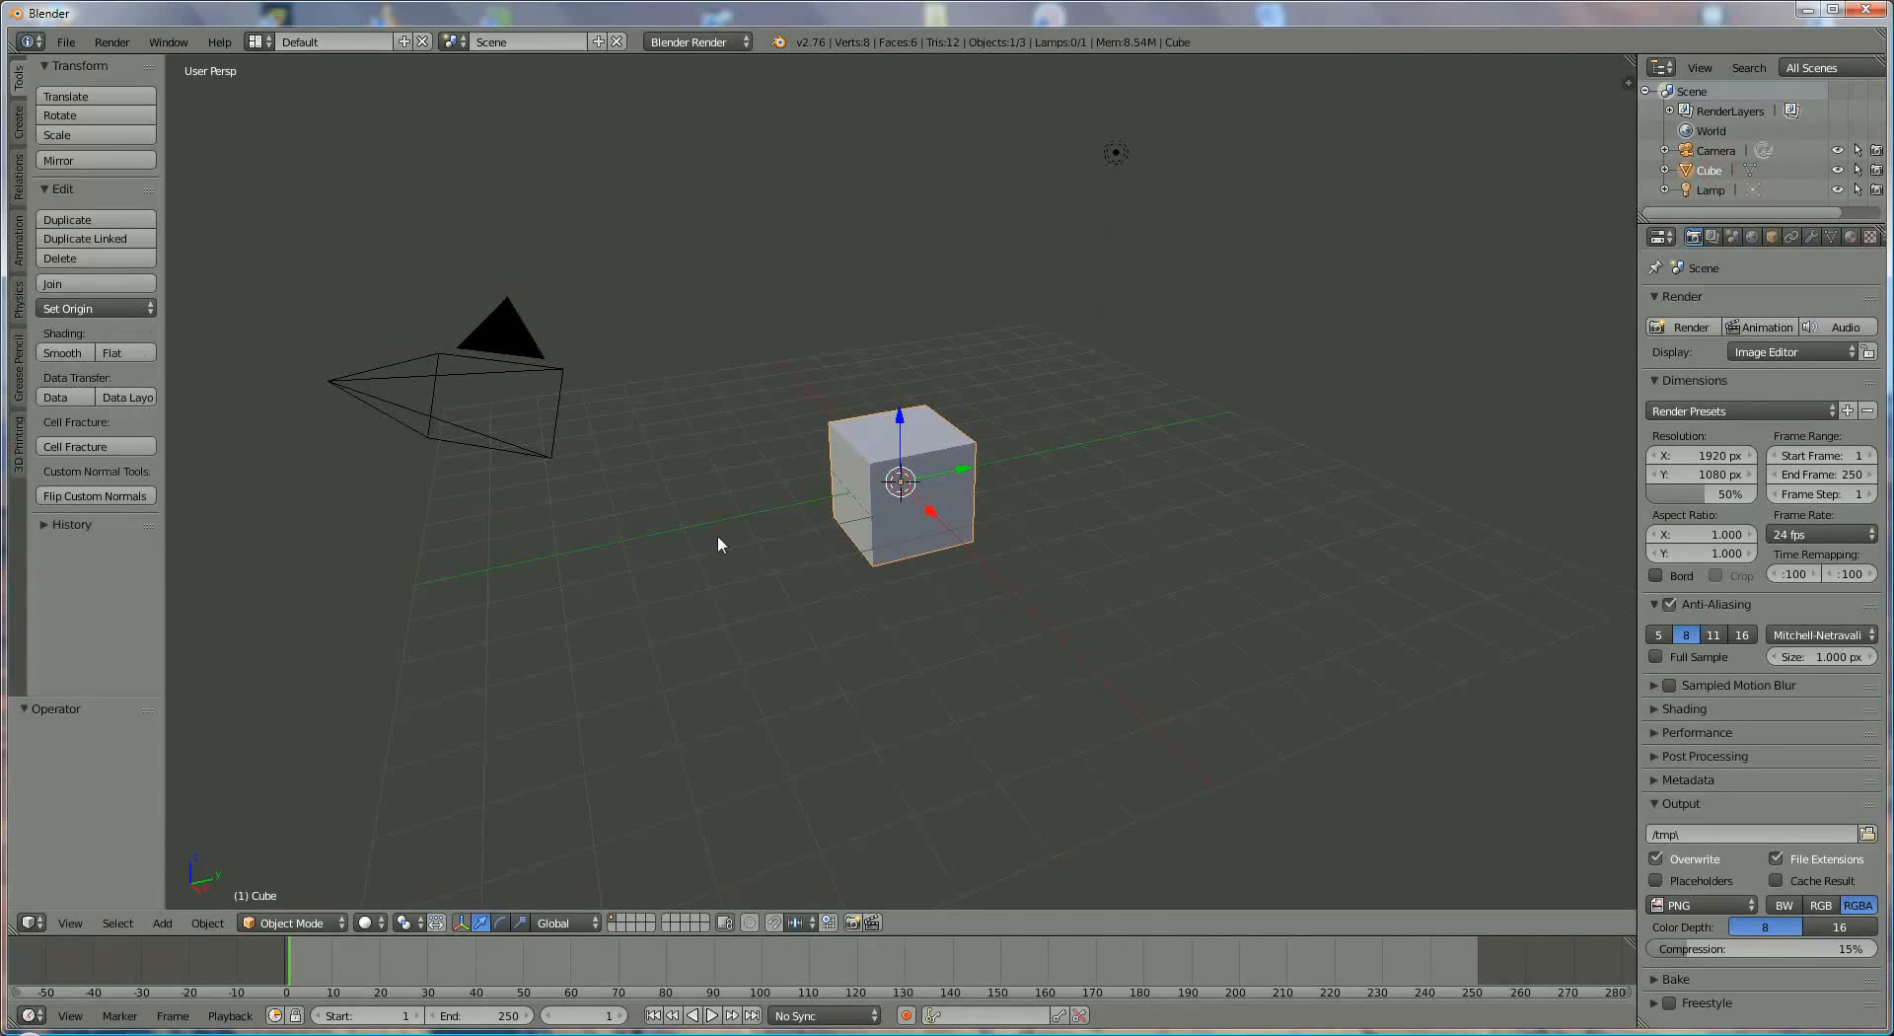
{"action": "left_click", "coordinate": [1713, 191]}
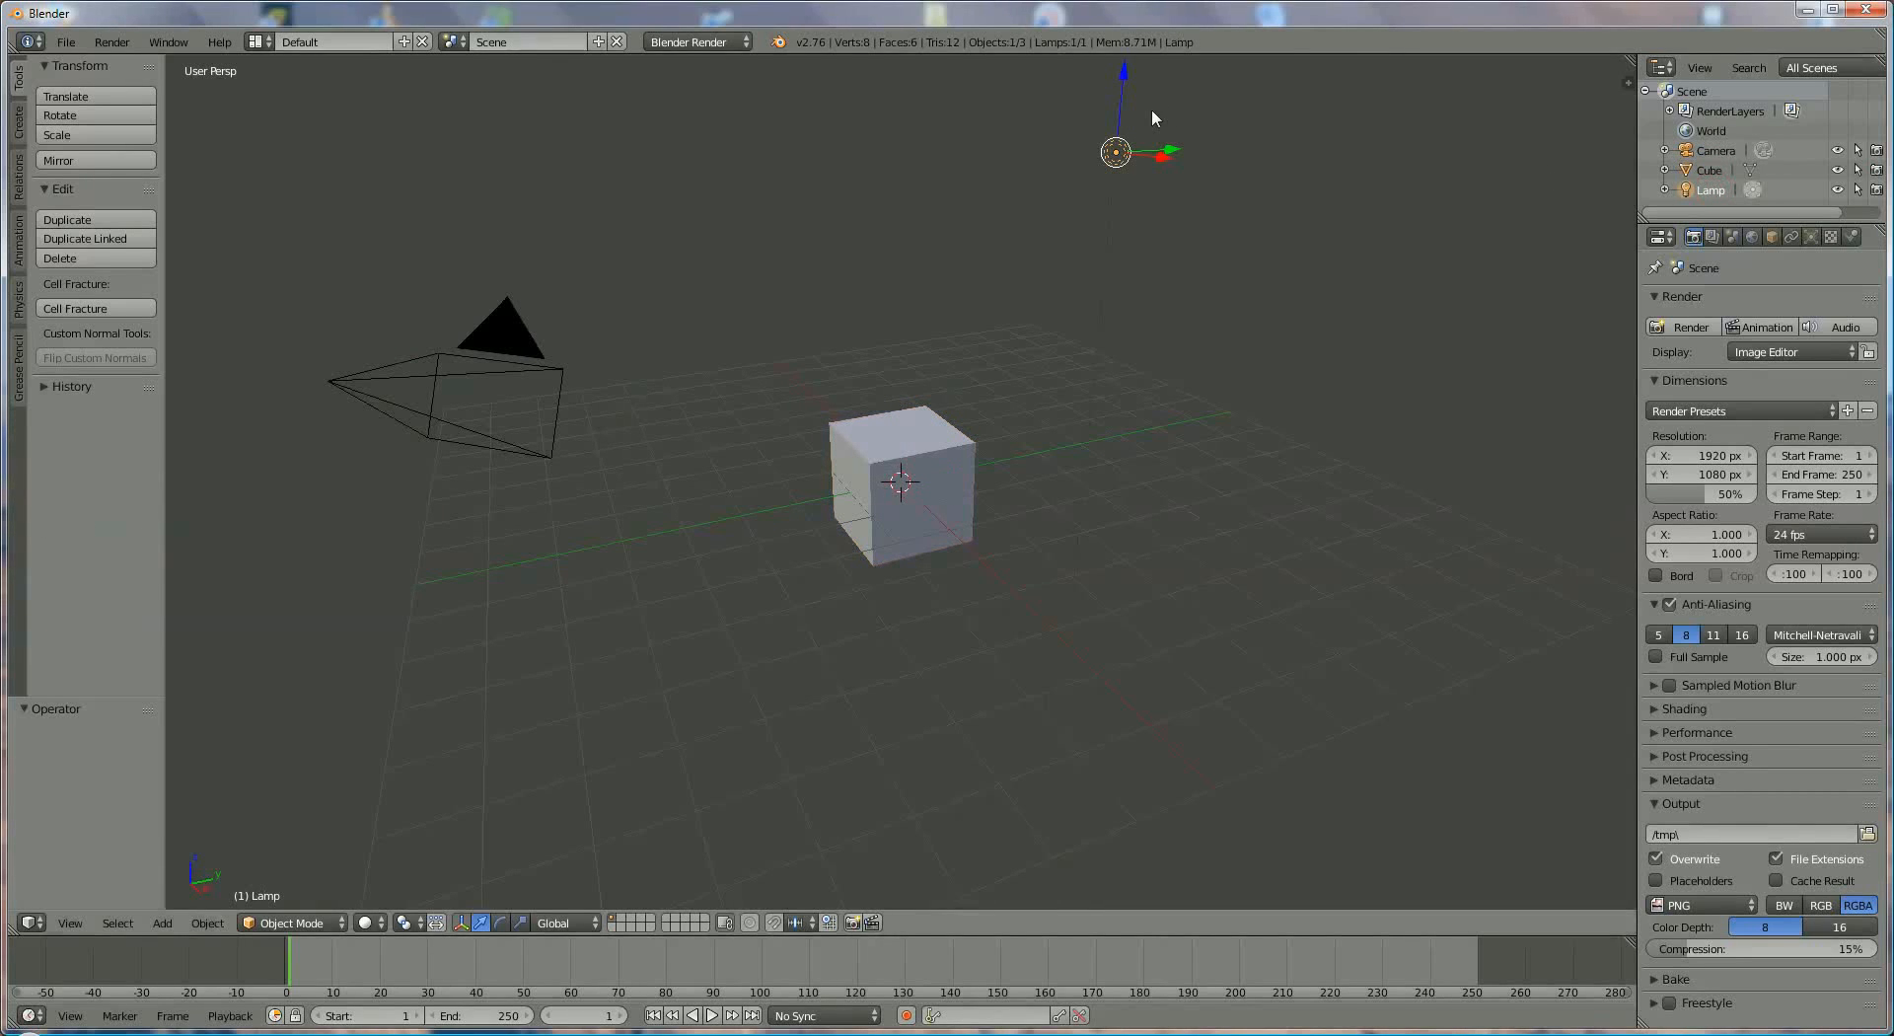
- Toggle viewport visibility of the camera, cube and lamp off and on in the Outliner, then toggle the camera's selectability
{"action": "left_click", "coordinate": [1838, 150]}
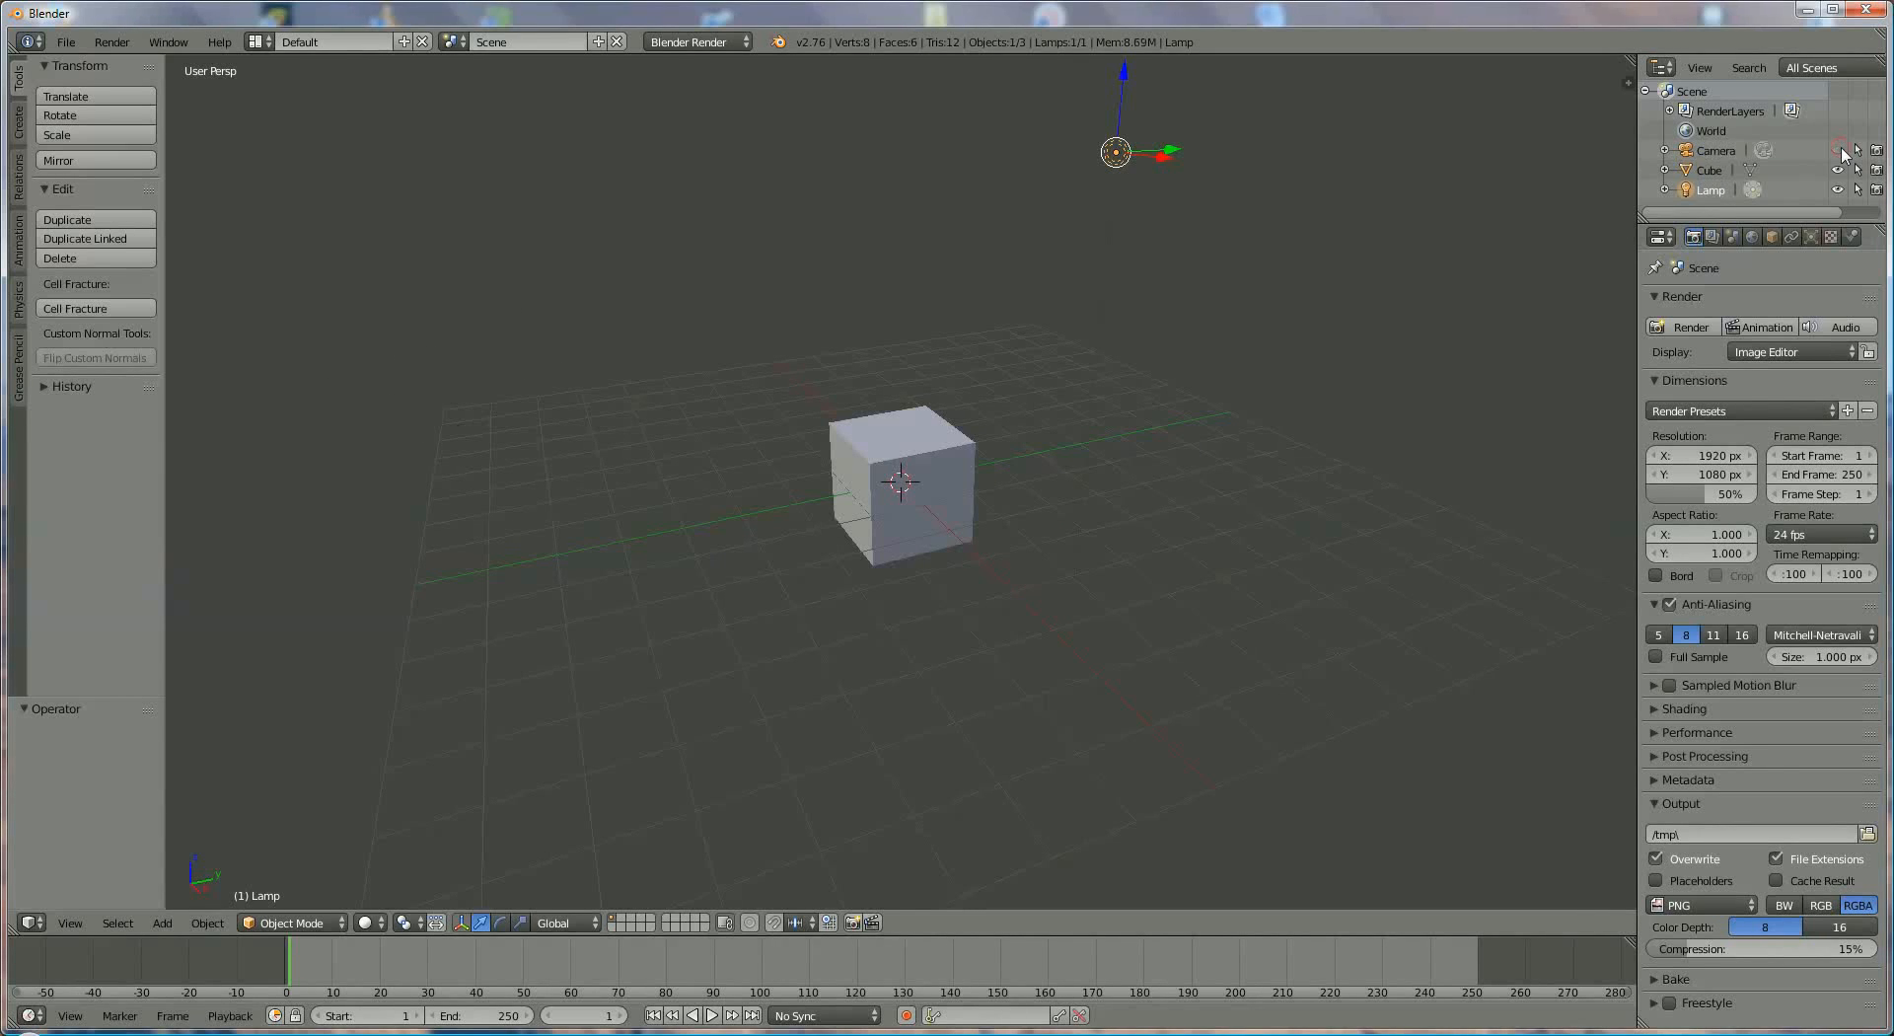
{"action": "left_click", "coordinate": [1837, 150]}
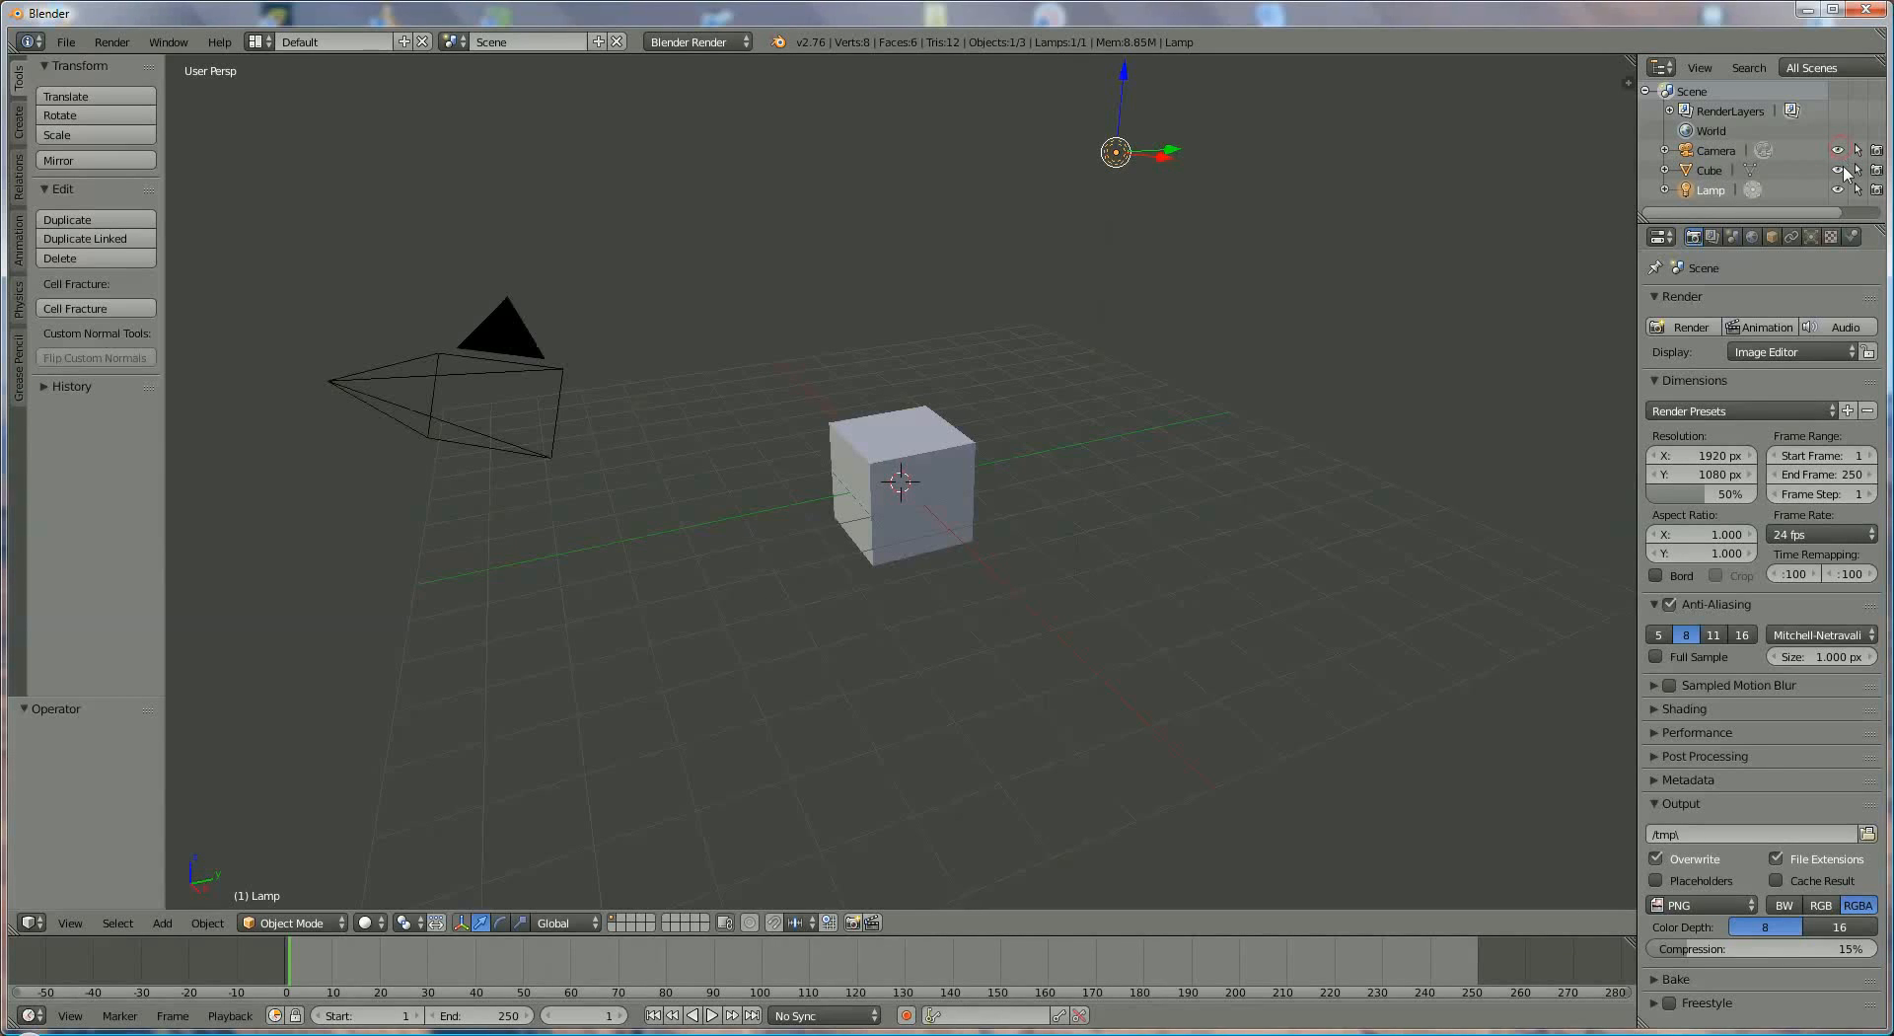
{"action": "left_click", "coordinate": [1837, 169]}
{"action": "left_click", "coordinate": [1838, 170]}
{"action": "left_click", "coordinate": [1855, 185]}
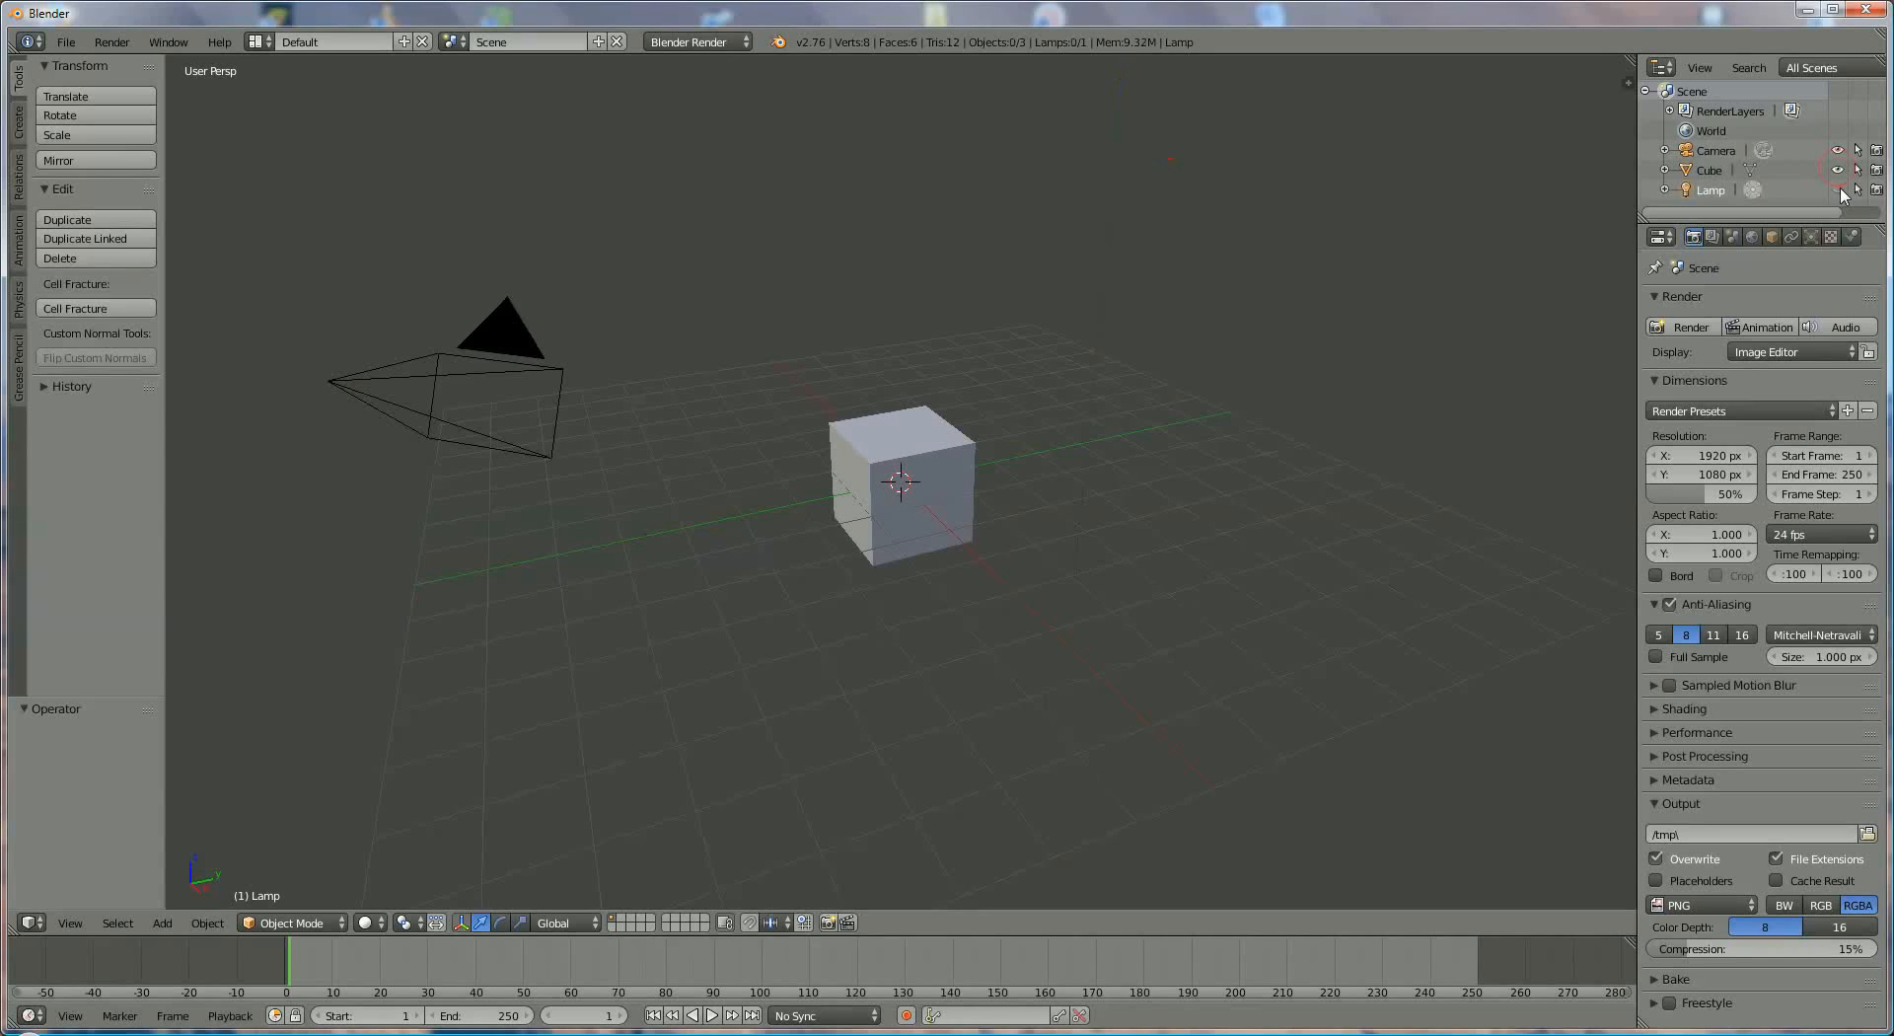
{"action": "left_click", "coordinate": [1857, 151]}
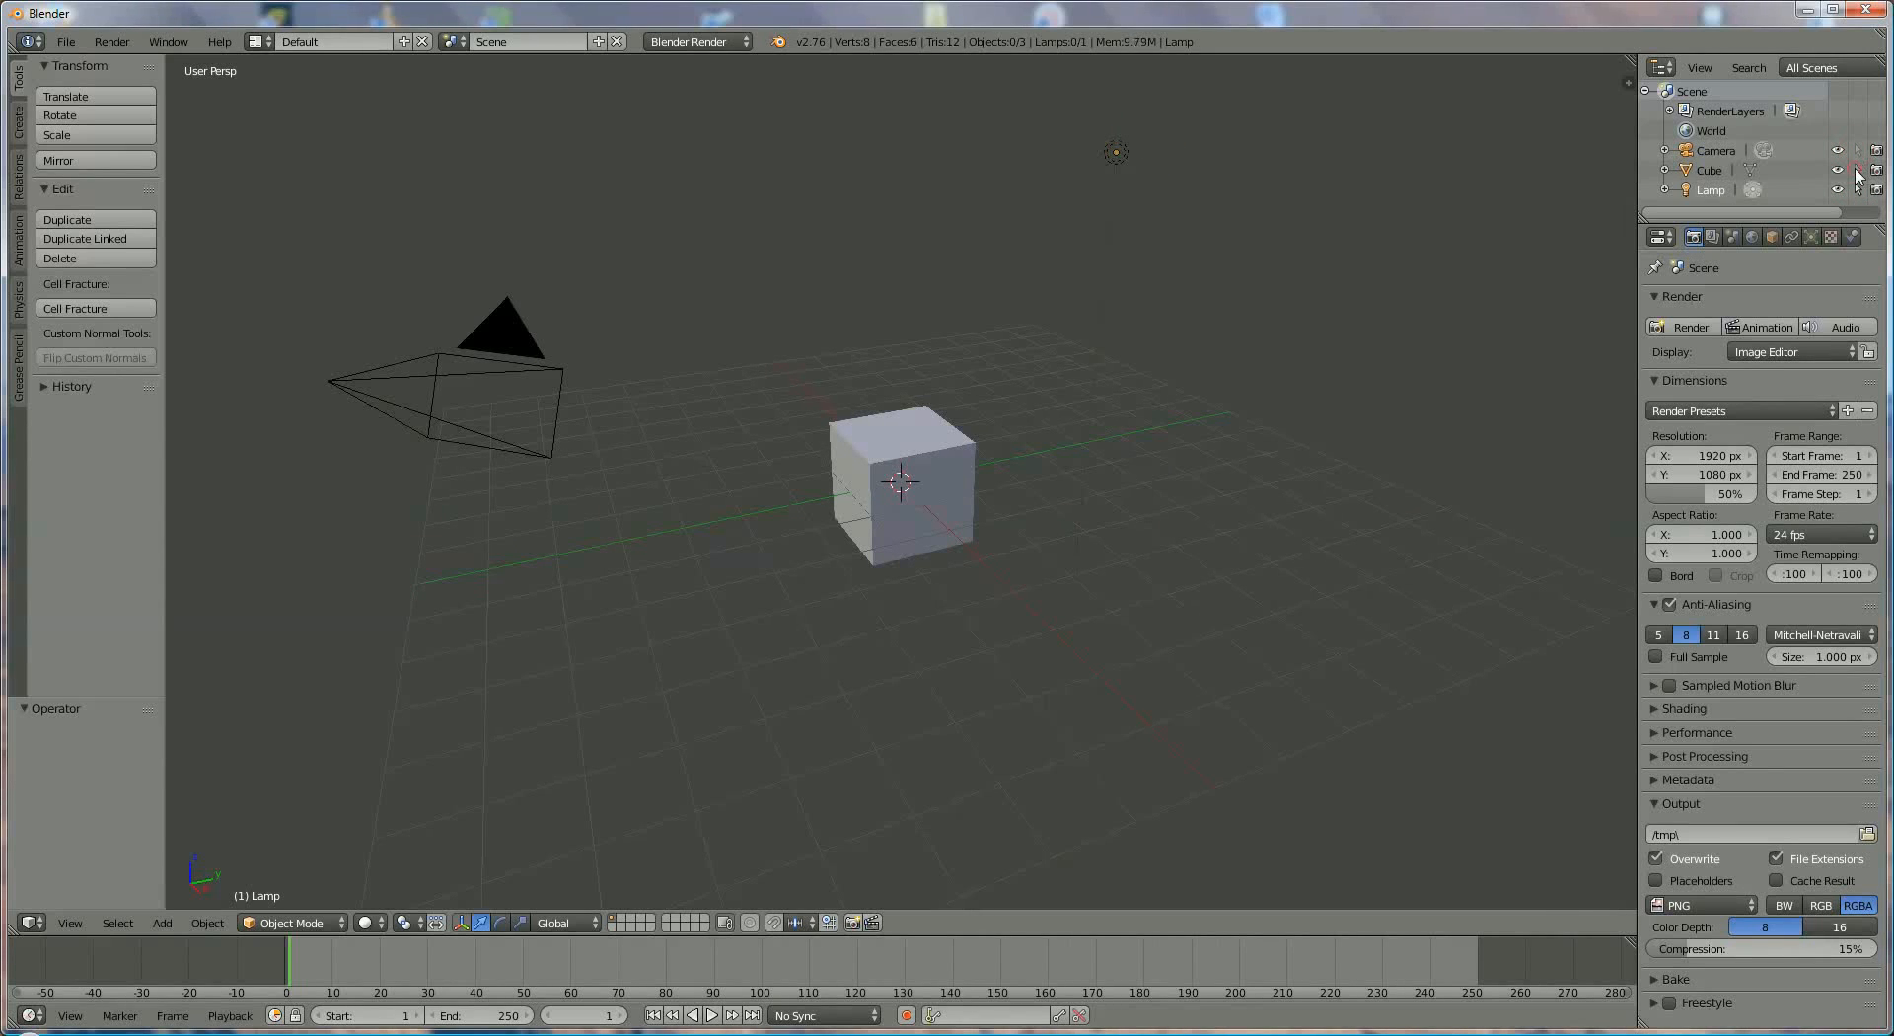
{"action": "left_click", "coordinate": [1856, 151]}
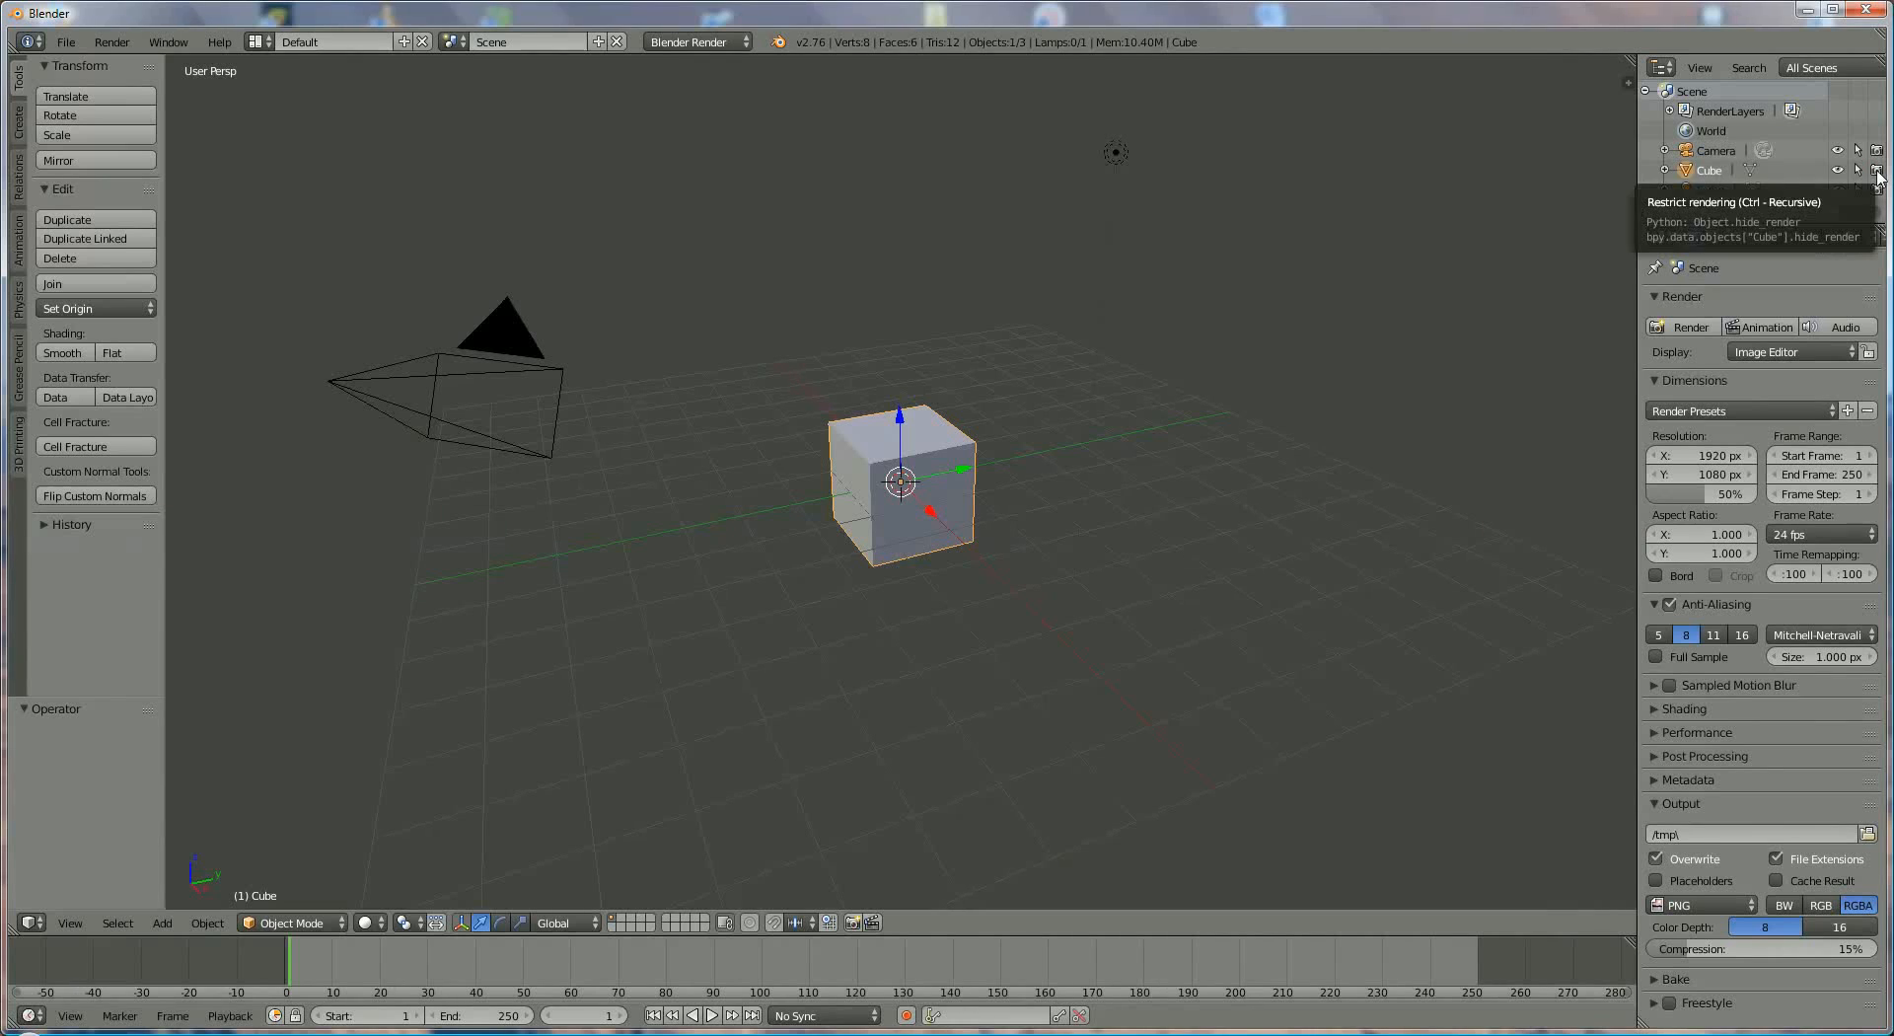
- Render a still image of the default scene and switch the editor back to the 3D View
{"action": "left_click", "coordinate": [1697, 328]}
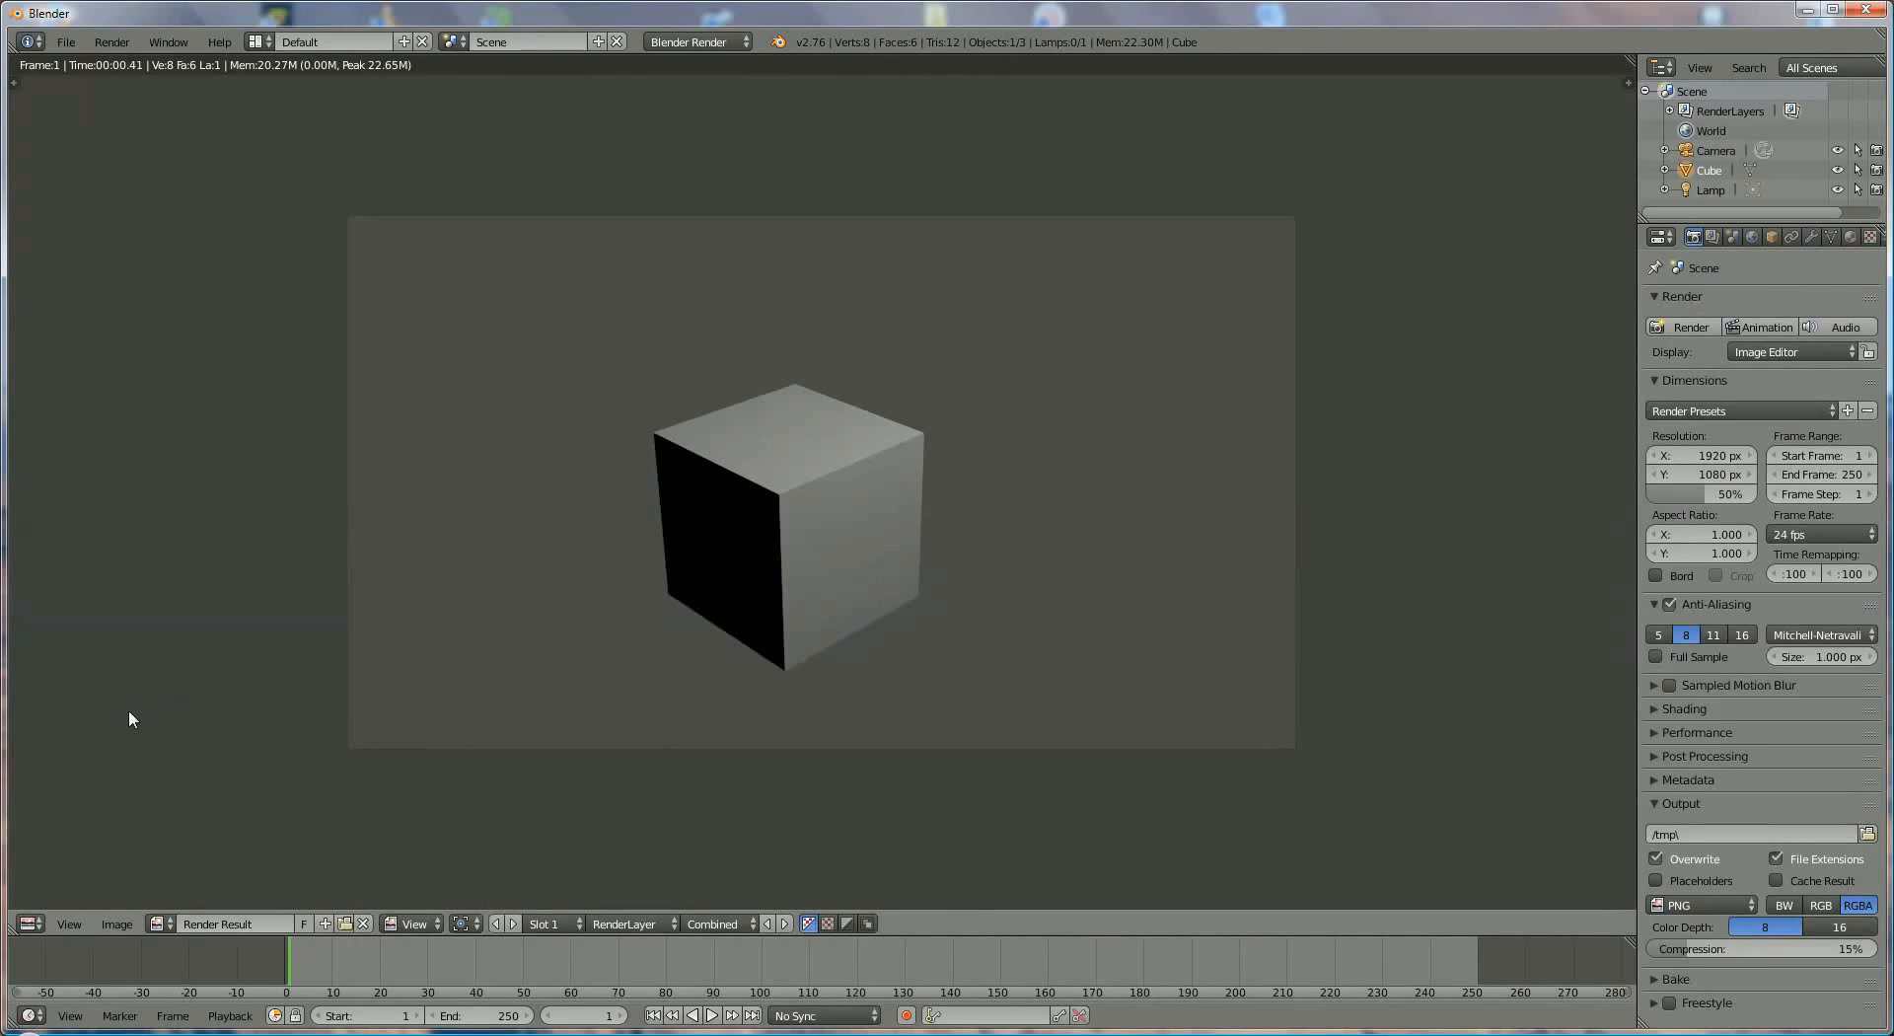
{"action": "left_click", "coordinate": [40, 921]}
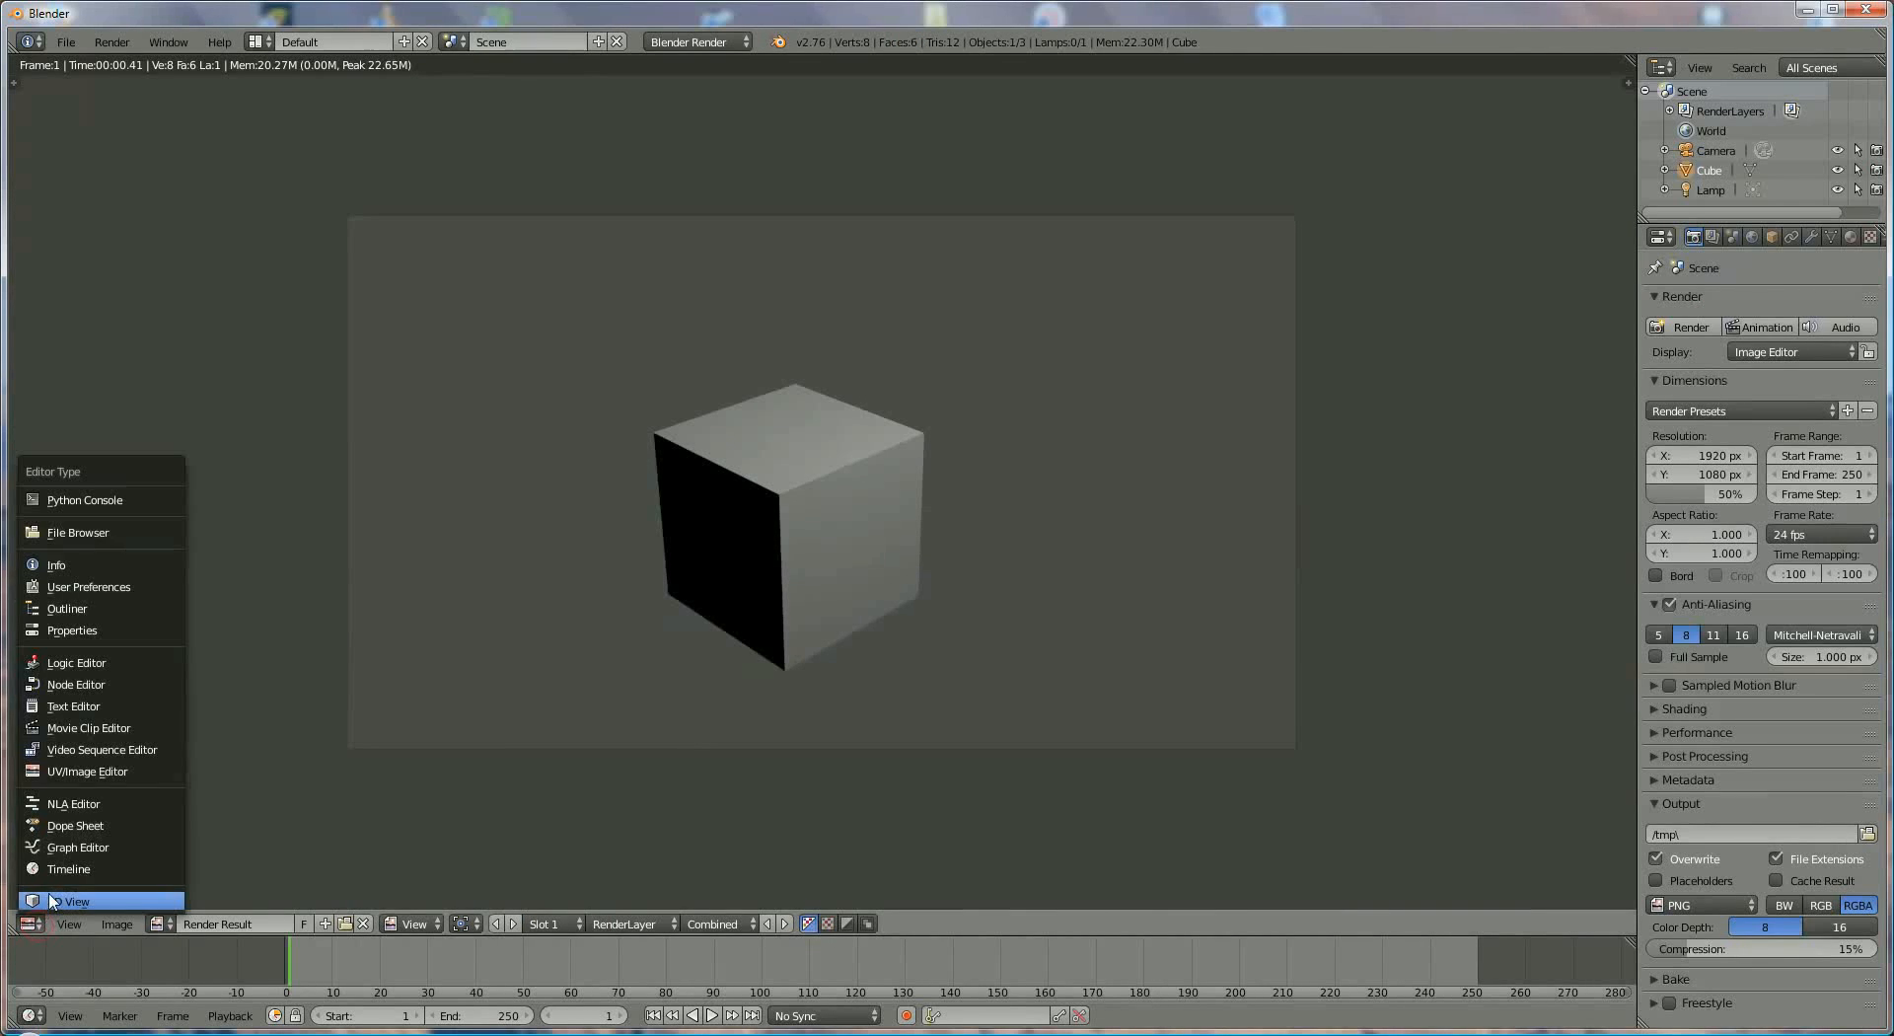
{"action": "left_click", "coordinate": [98, 898]}
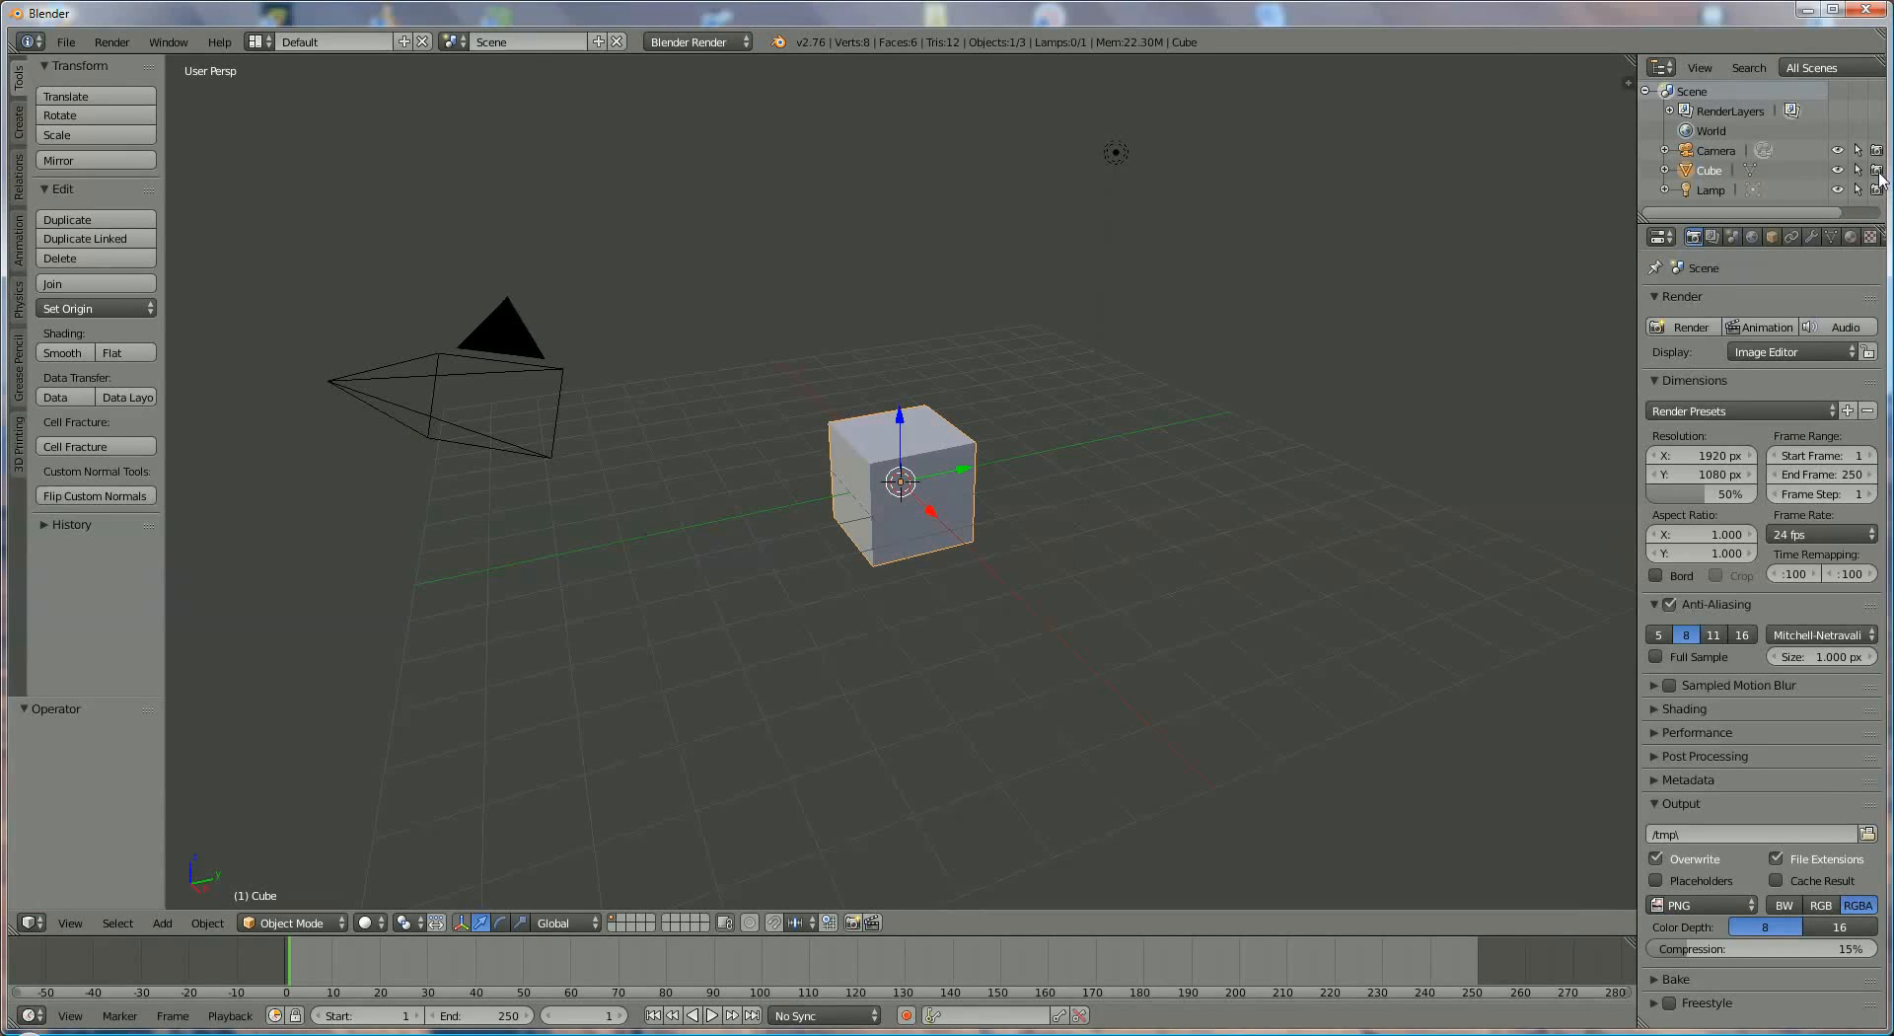
- Render a still image with the cube excluded from rendering, and switch the editor back to the 3D View
{"action": "left_click", "coordinate": [1692, 328]}
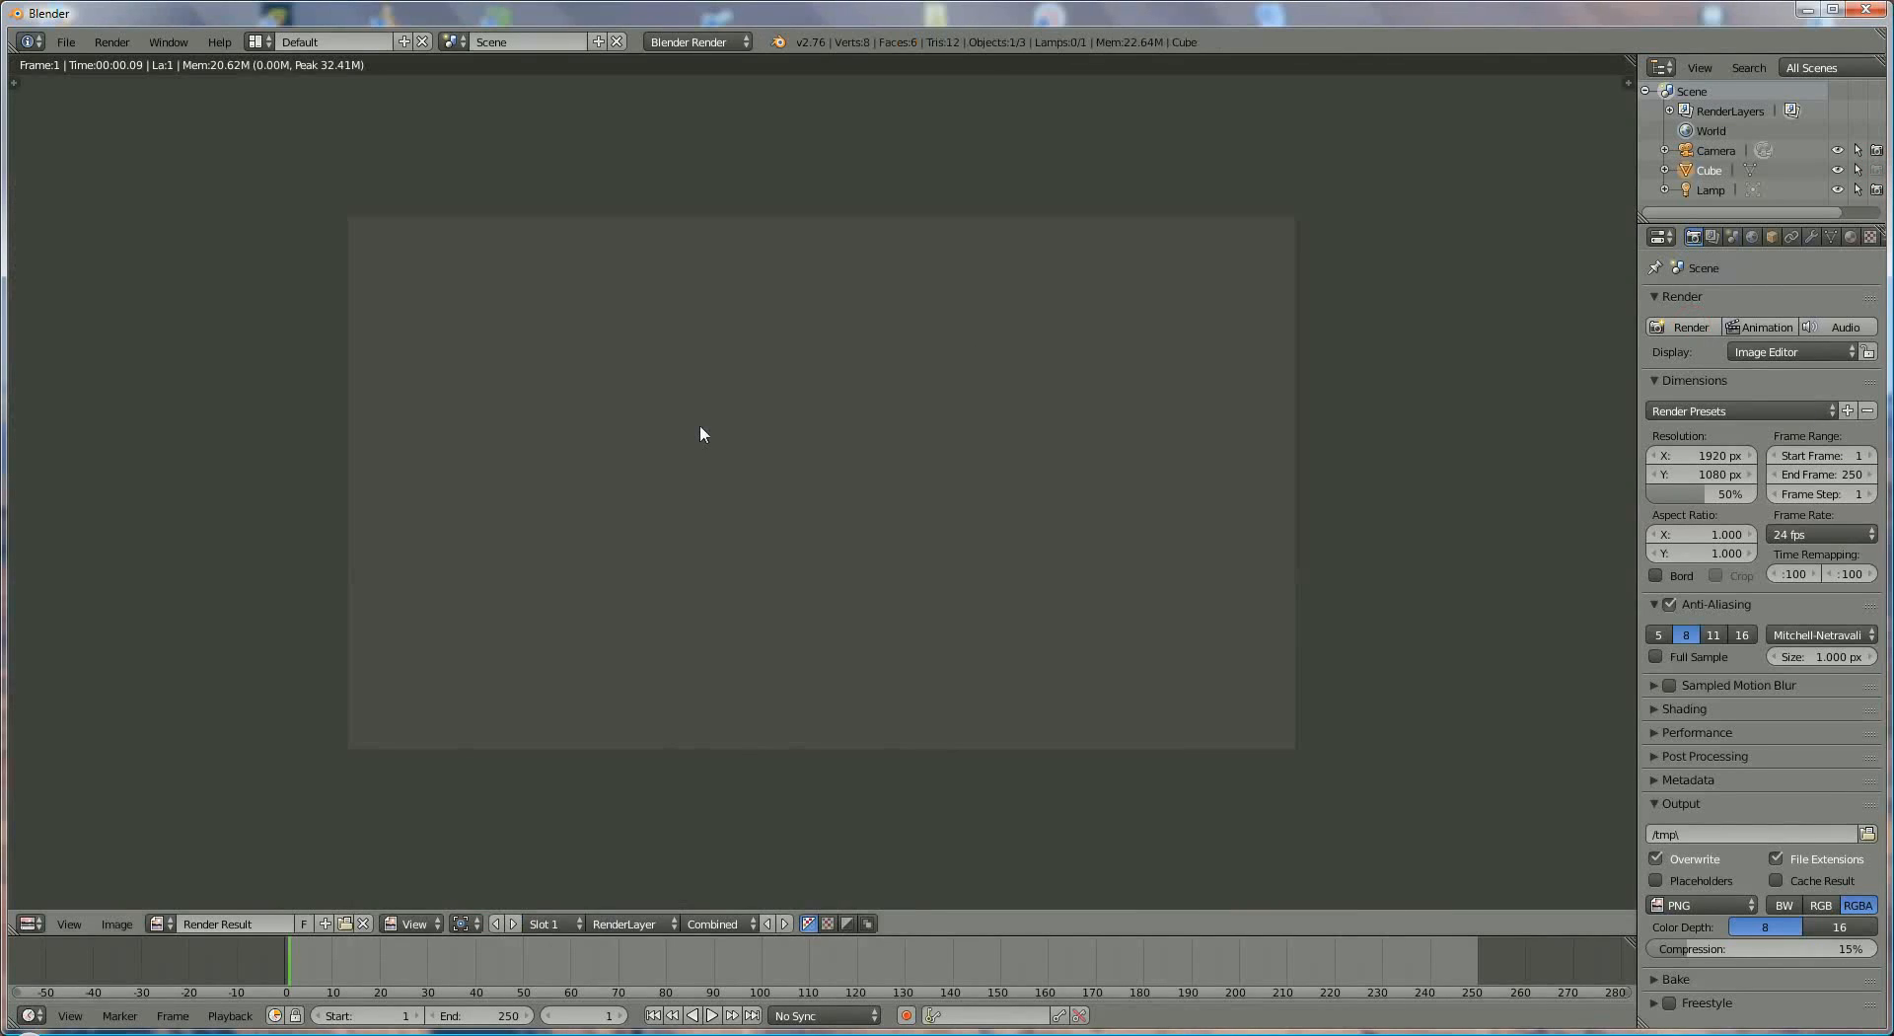
{"action": "left_click", "coordinate": [39, 923]}
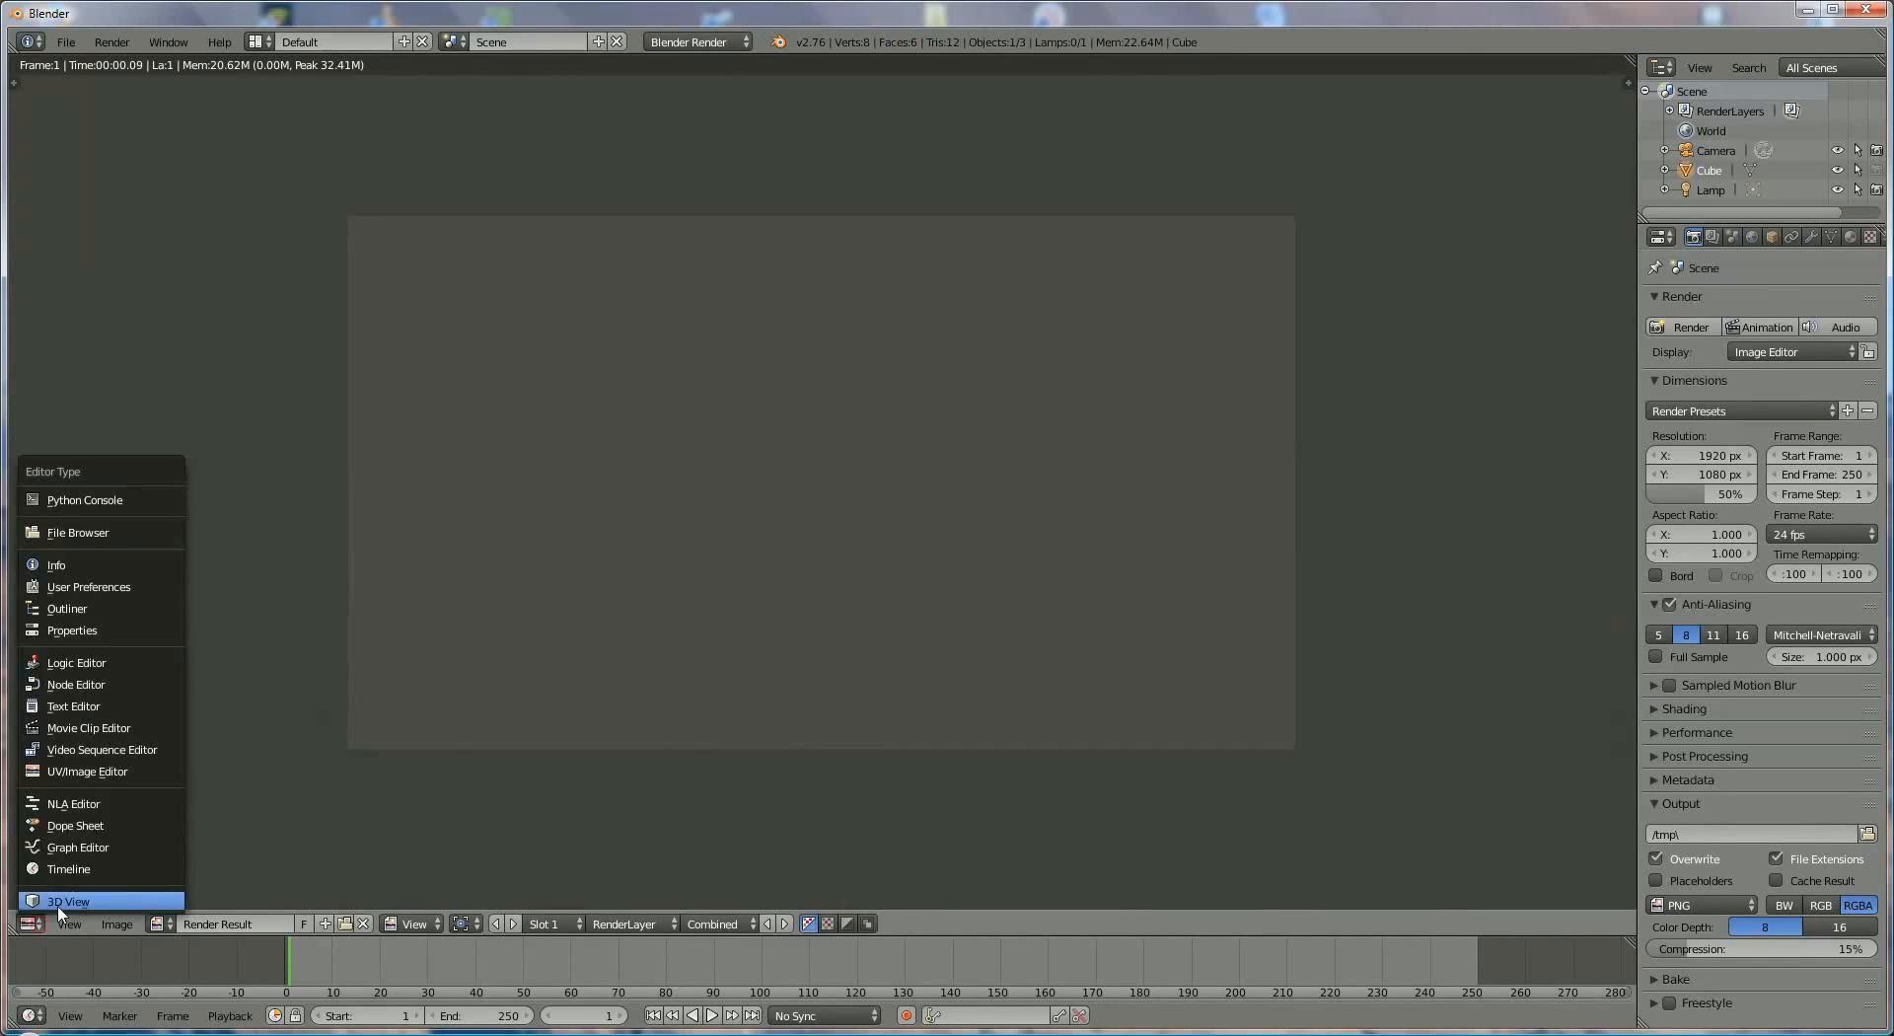
{"action": "left_click", "coordinate": [39, 897]}
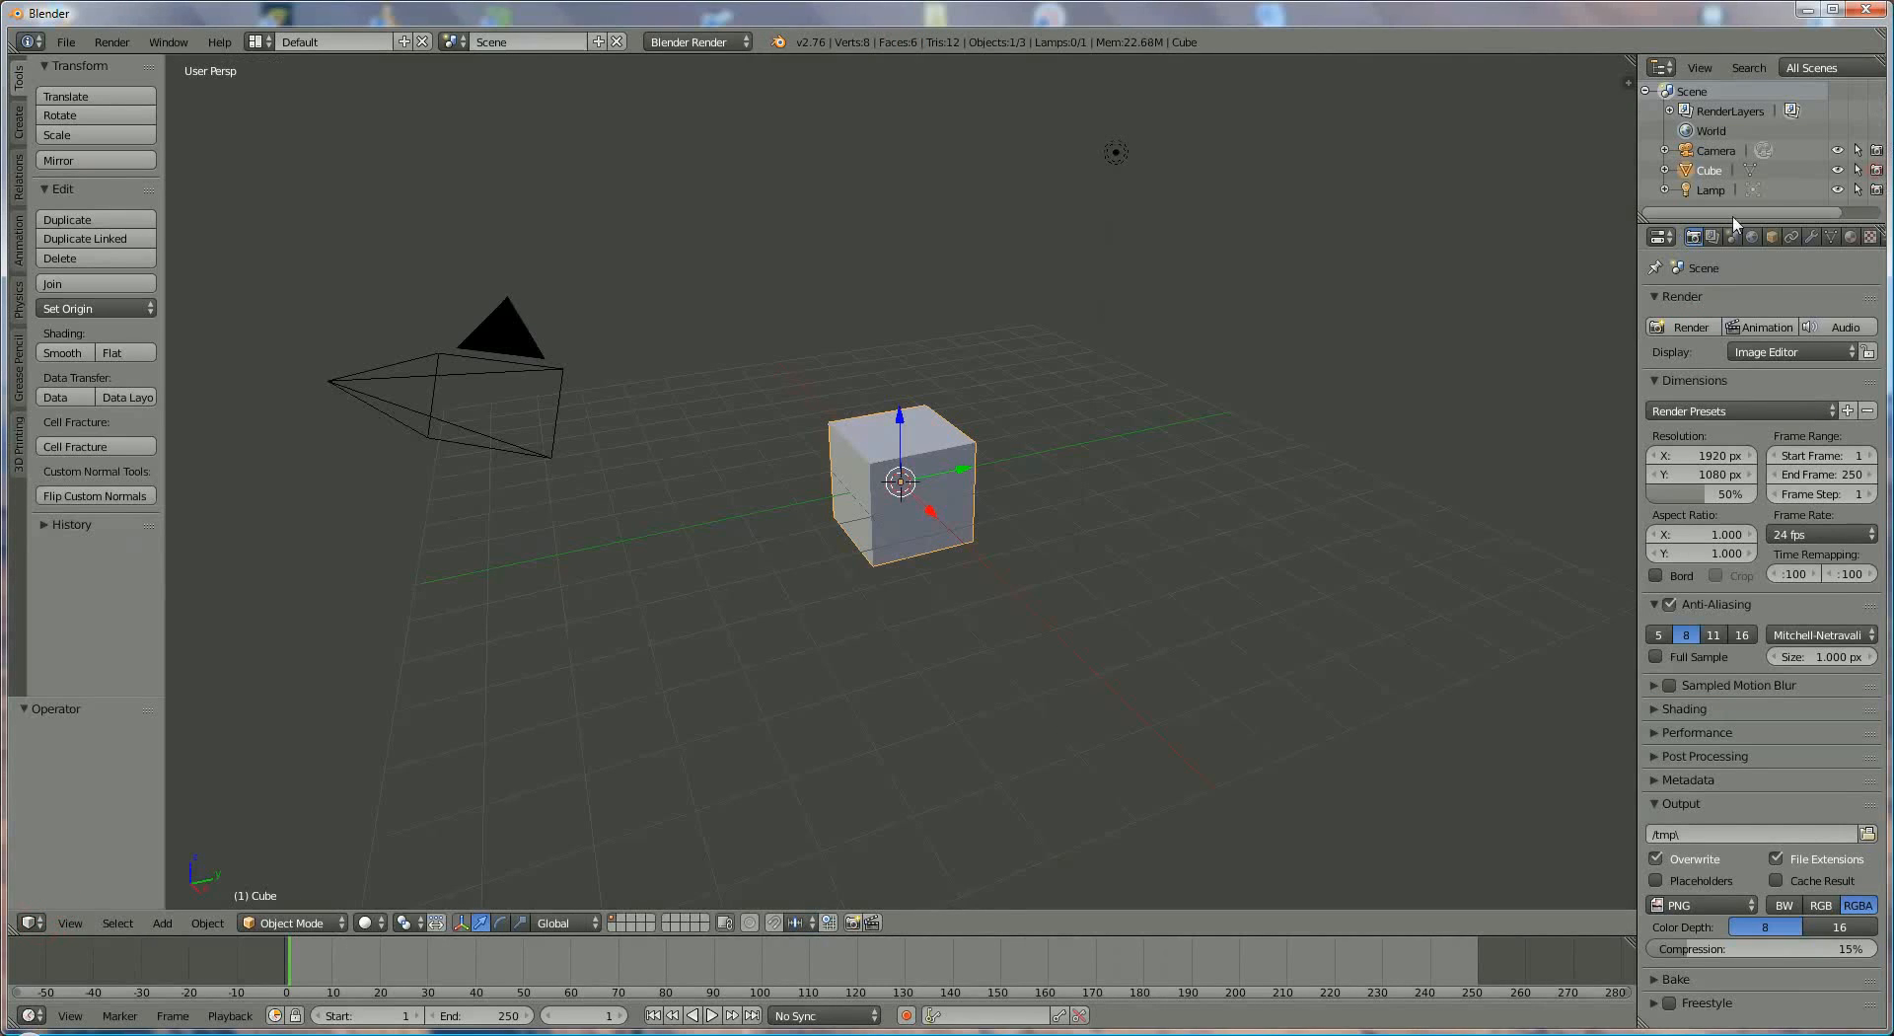
- Select the camera, cube and lamp in turn to compare which property categories each object offers
{"action": "left_click", "coordinate": [1719, 153]}
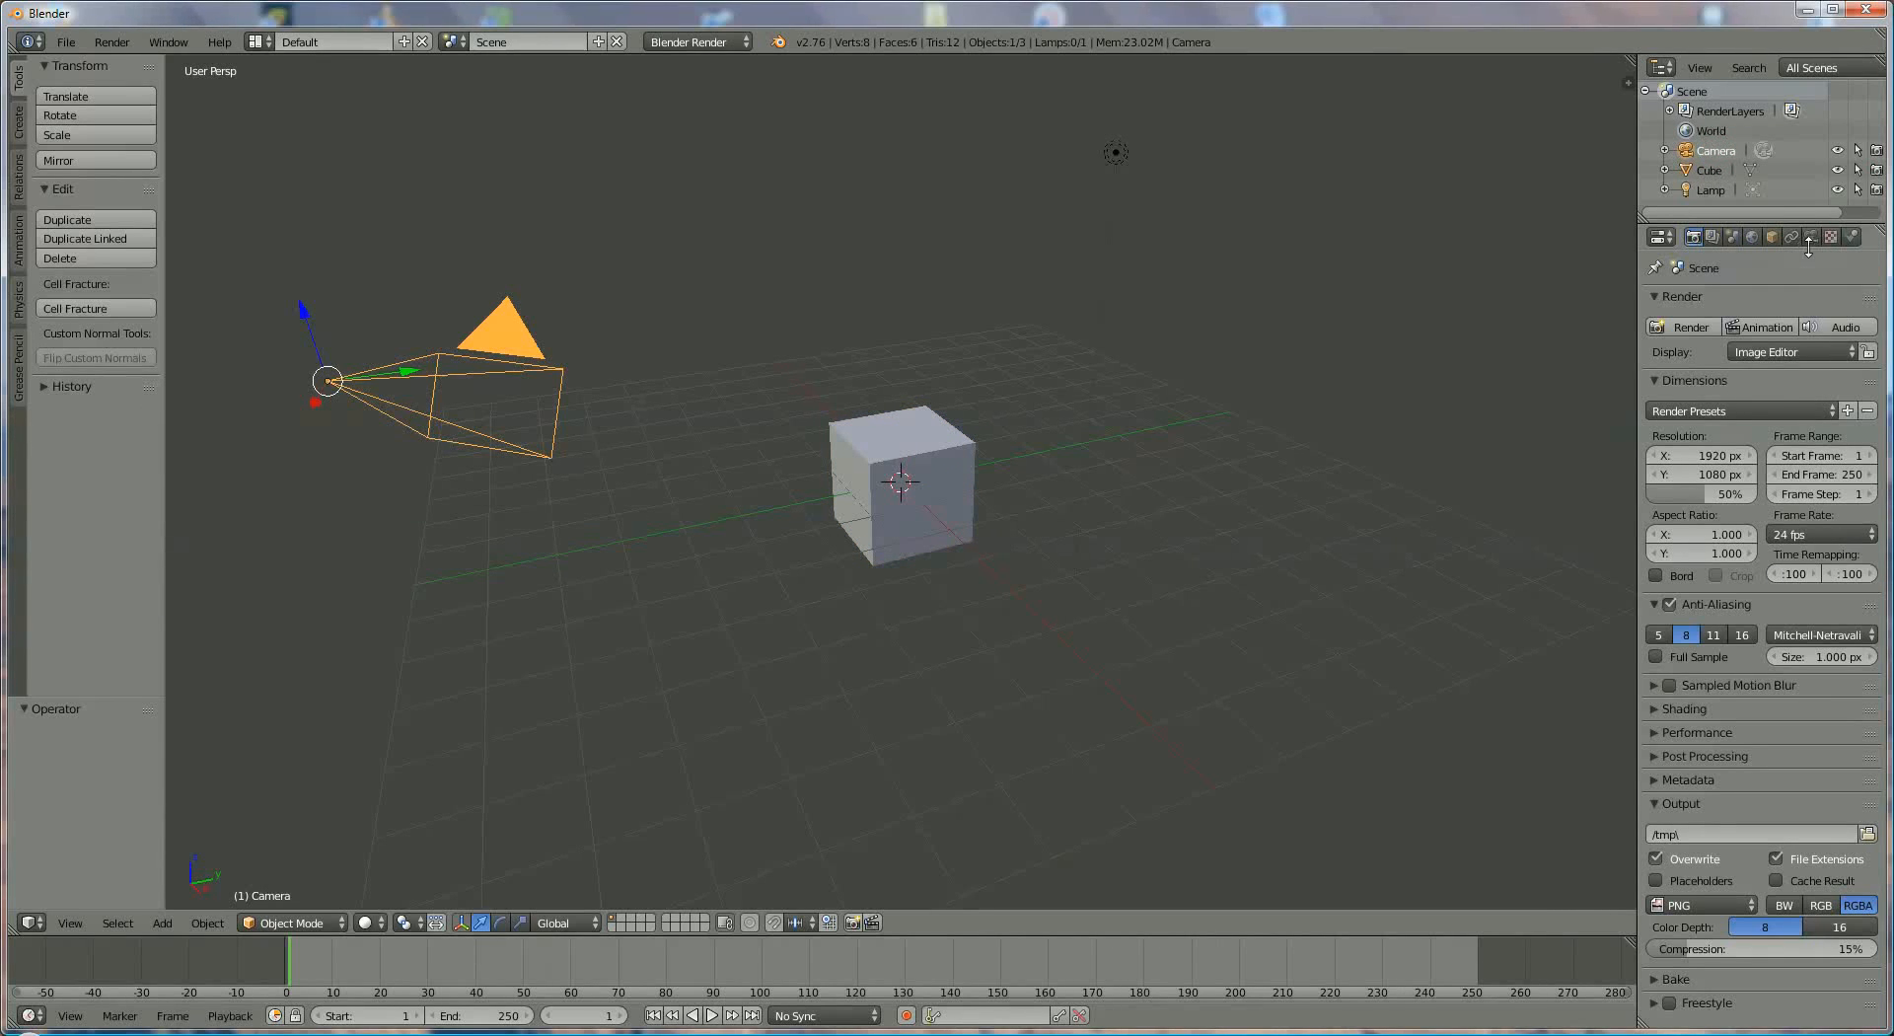
{"action": "left_click", "coordinate": [1711, 171]}
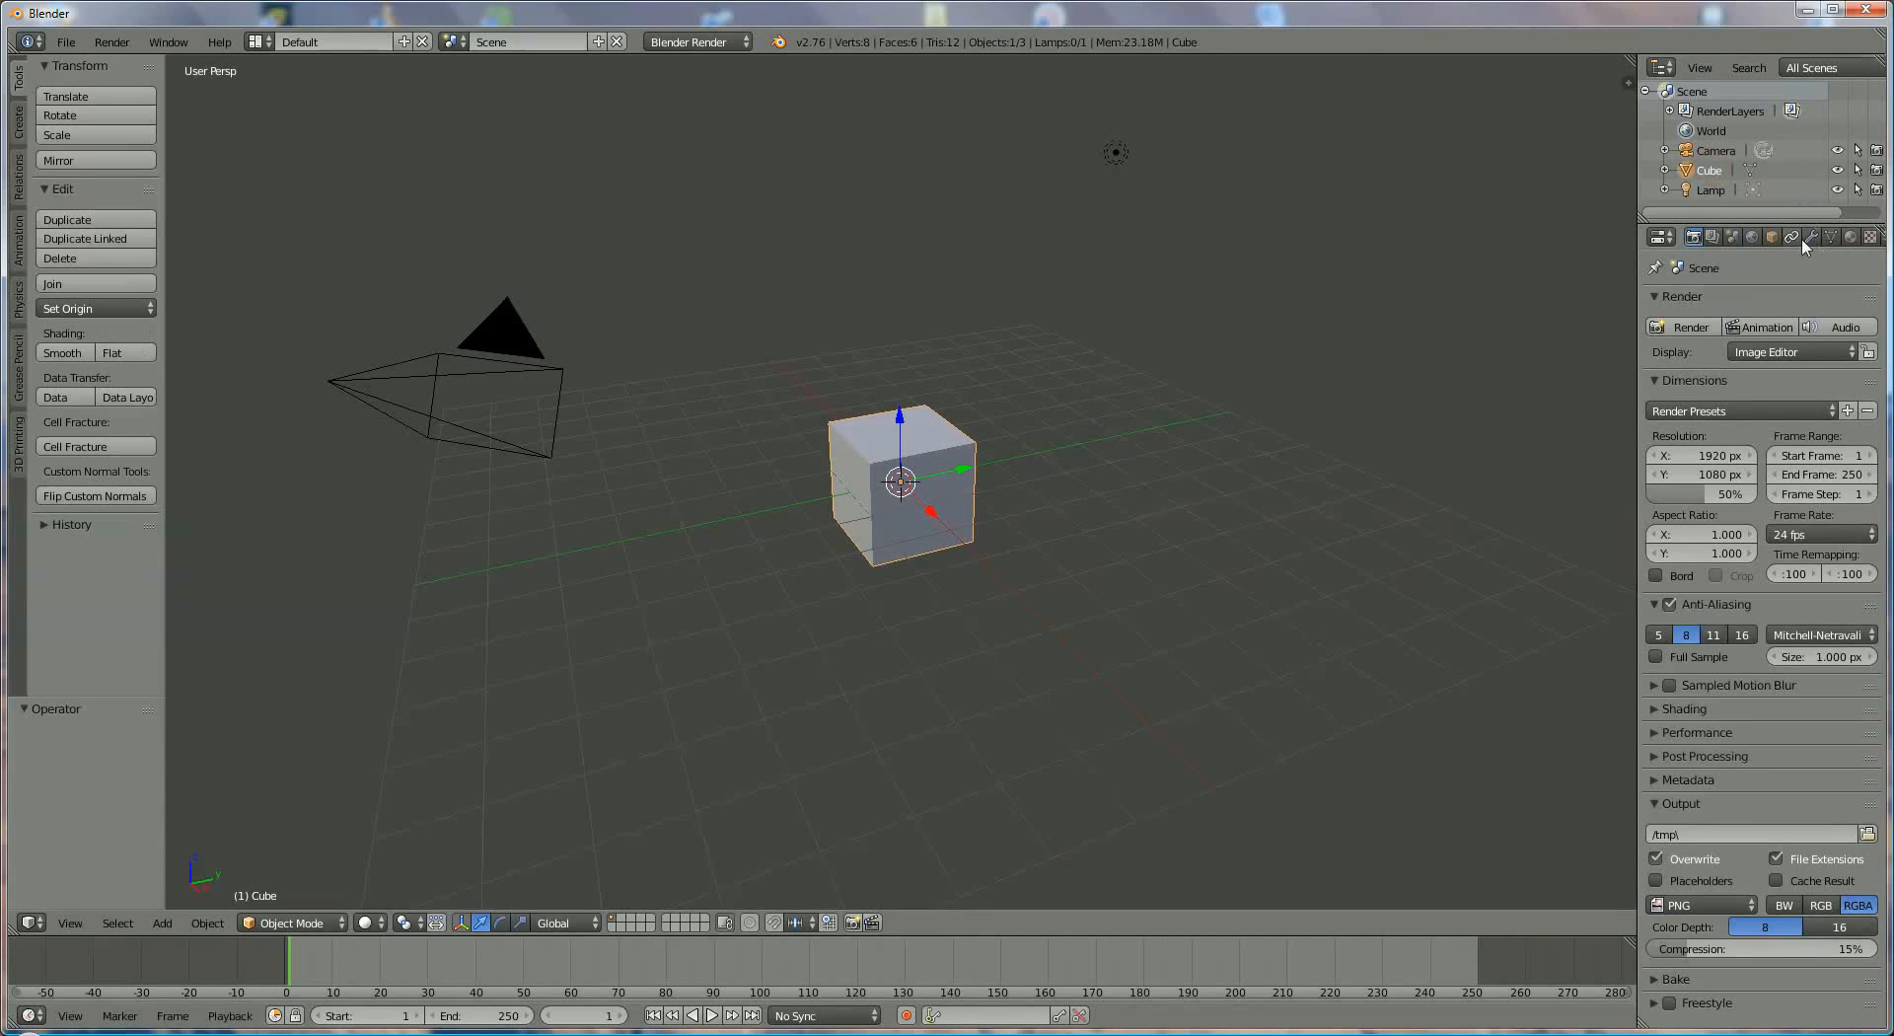
{"action": "left_click", "coordinate": [1702, 192]}
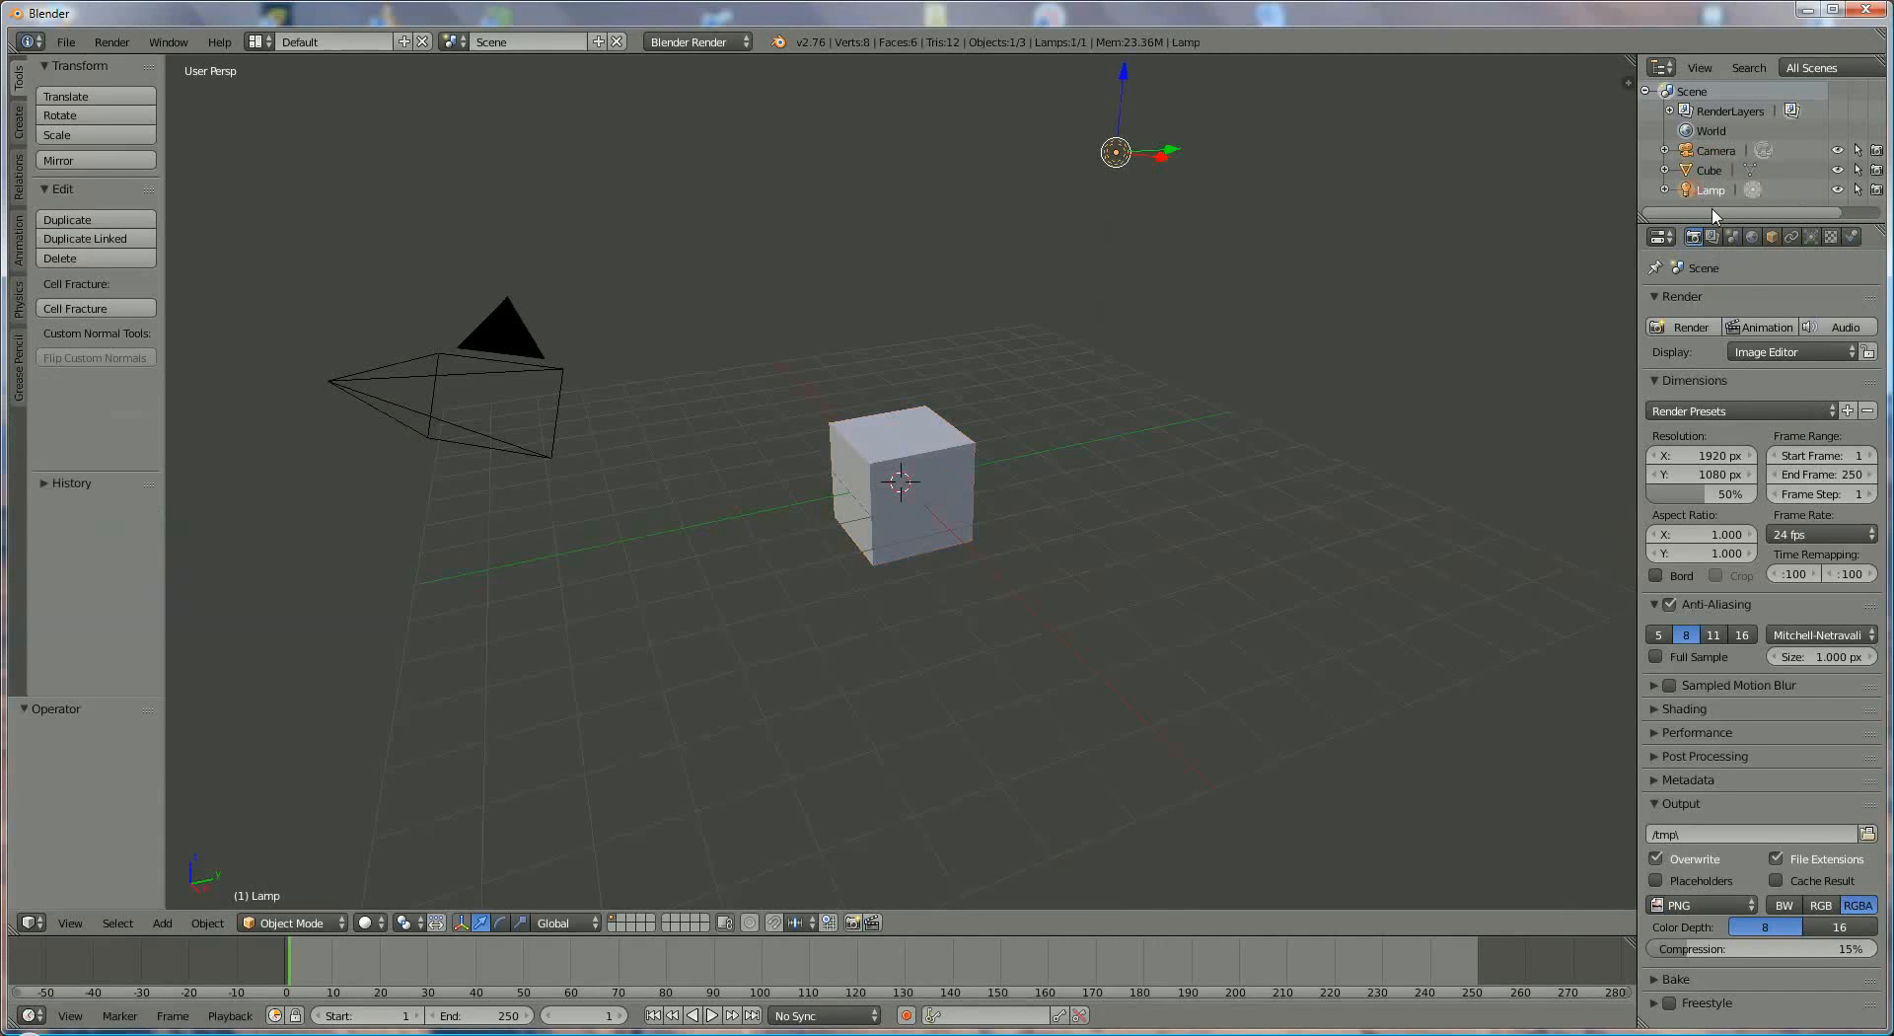
- Display the lamp's data settings and set its energy to 2
{"action": "left_click", "coordinate": [1810, 239]}
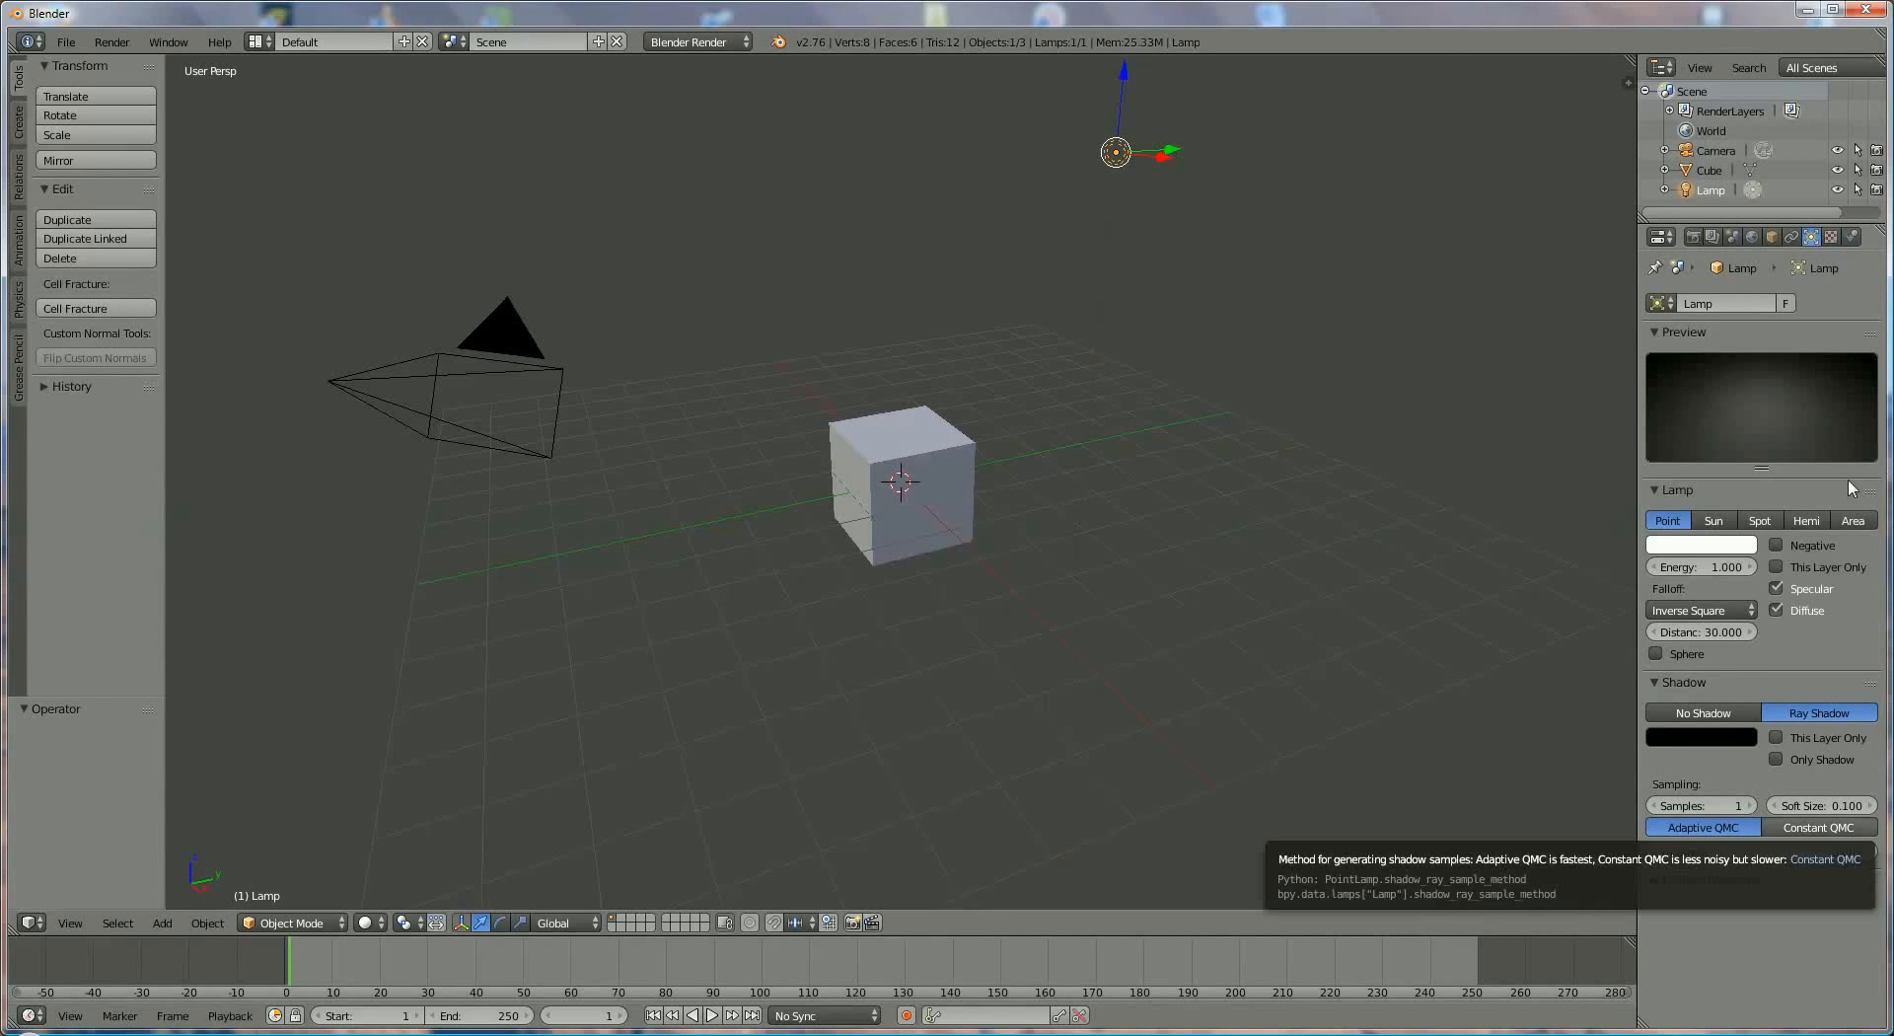
{"action": "left_click", "coordinate": [1718, 569]}
{"action": "type", "text": "2"}
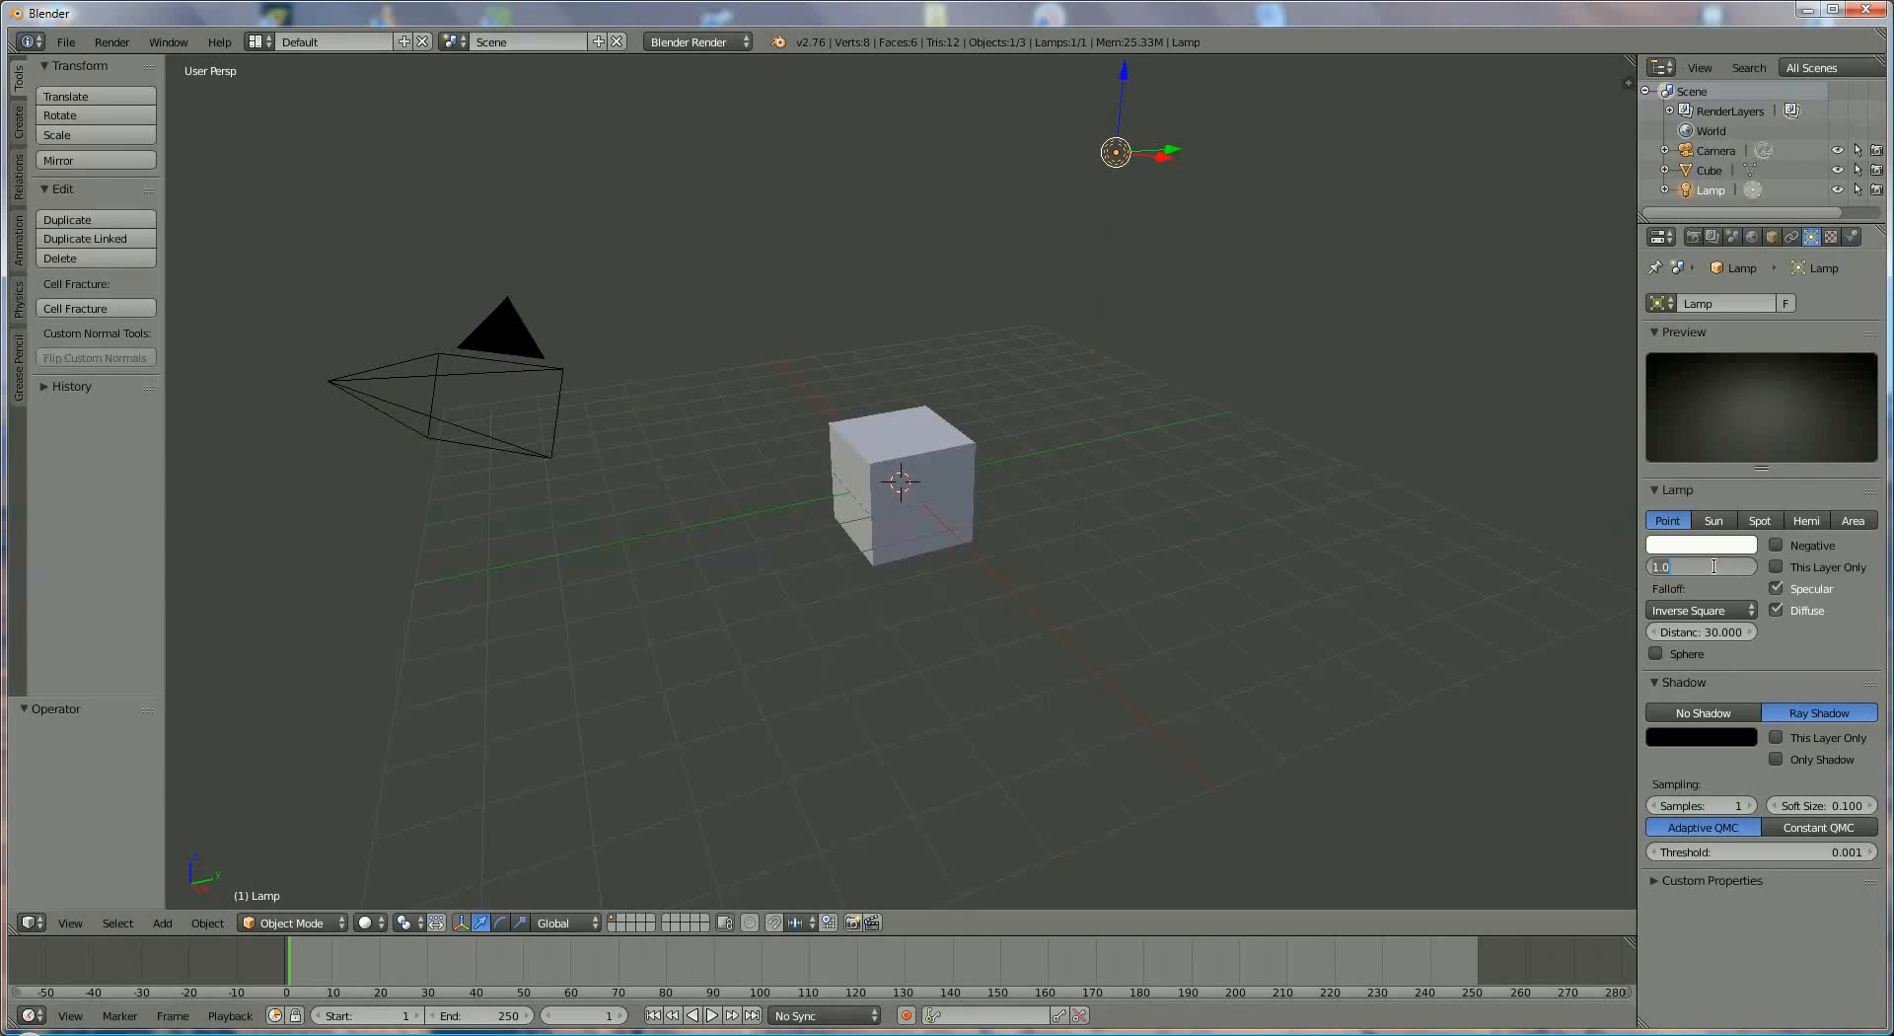
{"action": "key", "text": "Return"}
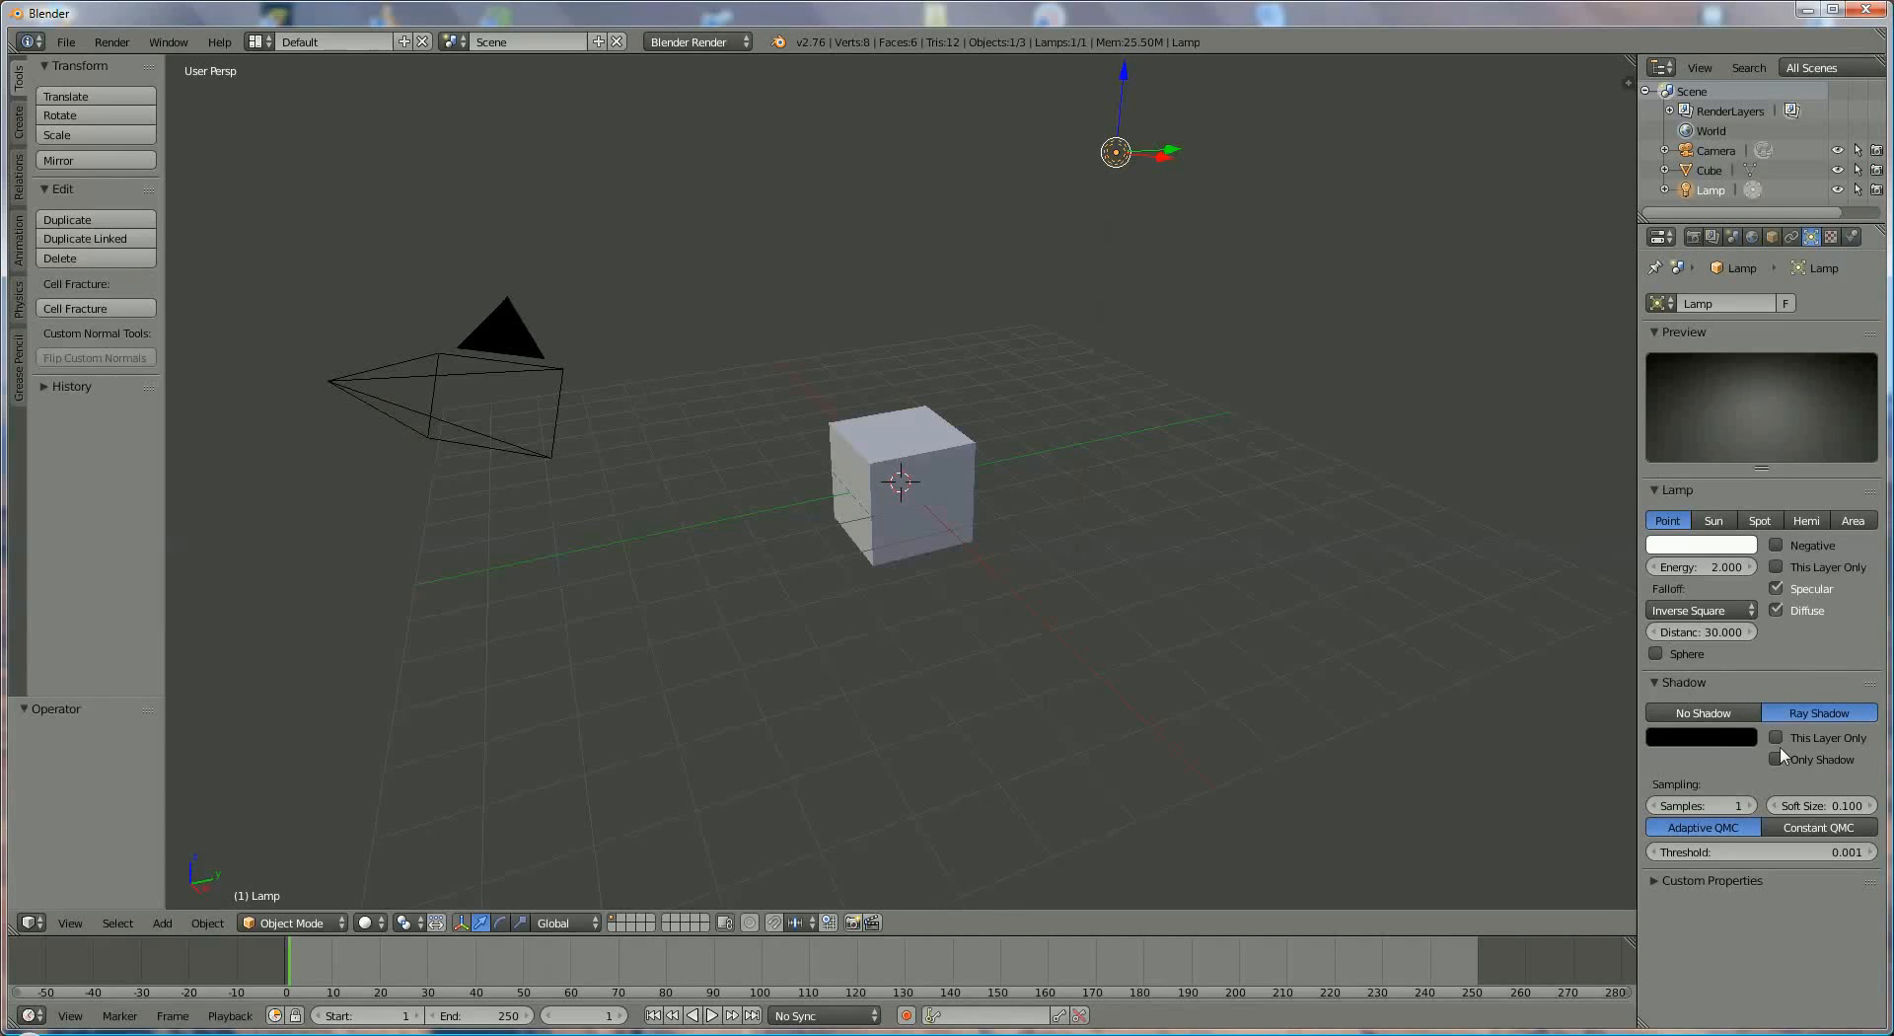
- Examine the Render, Render Layers, Scene and World properties, followed by the lamp's Object properties
{"action": "left_click", "coordinate": [1693, 239]}
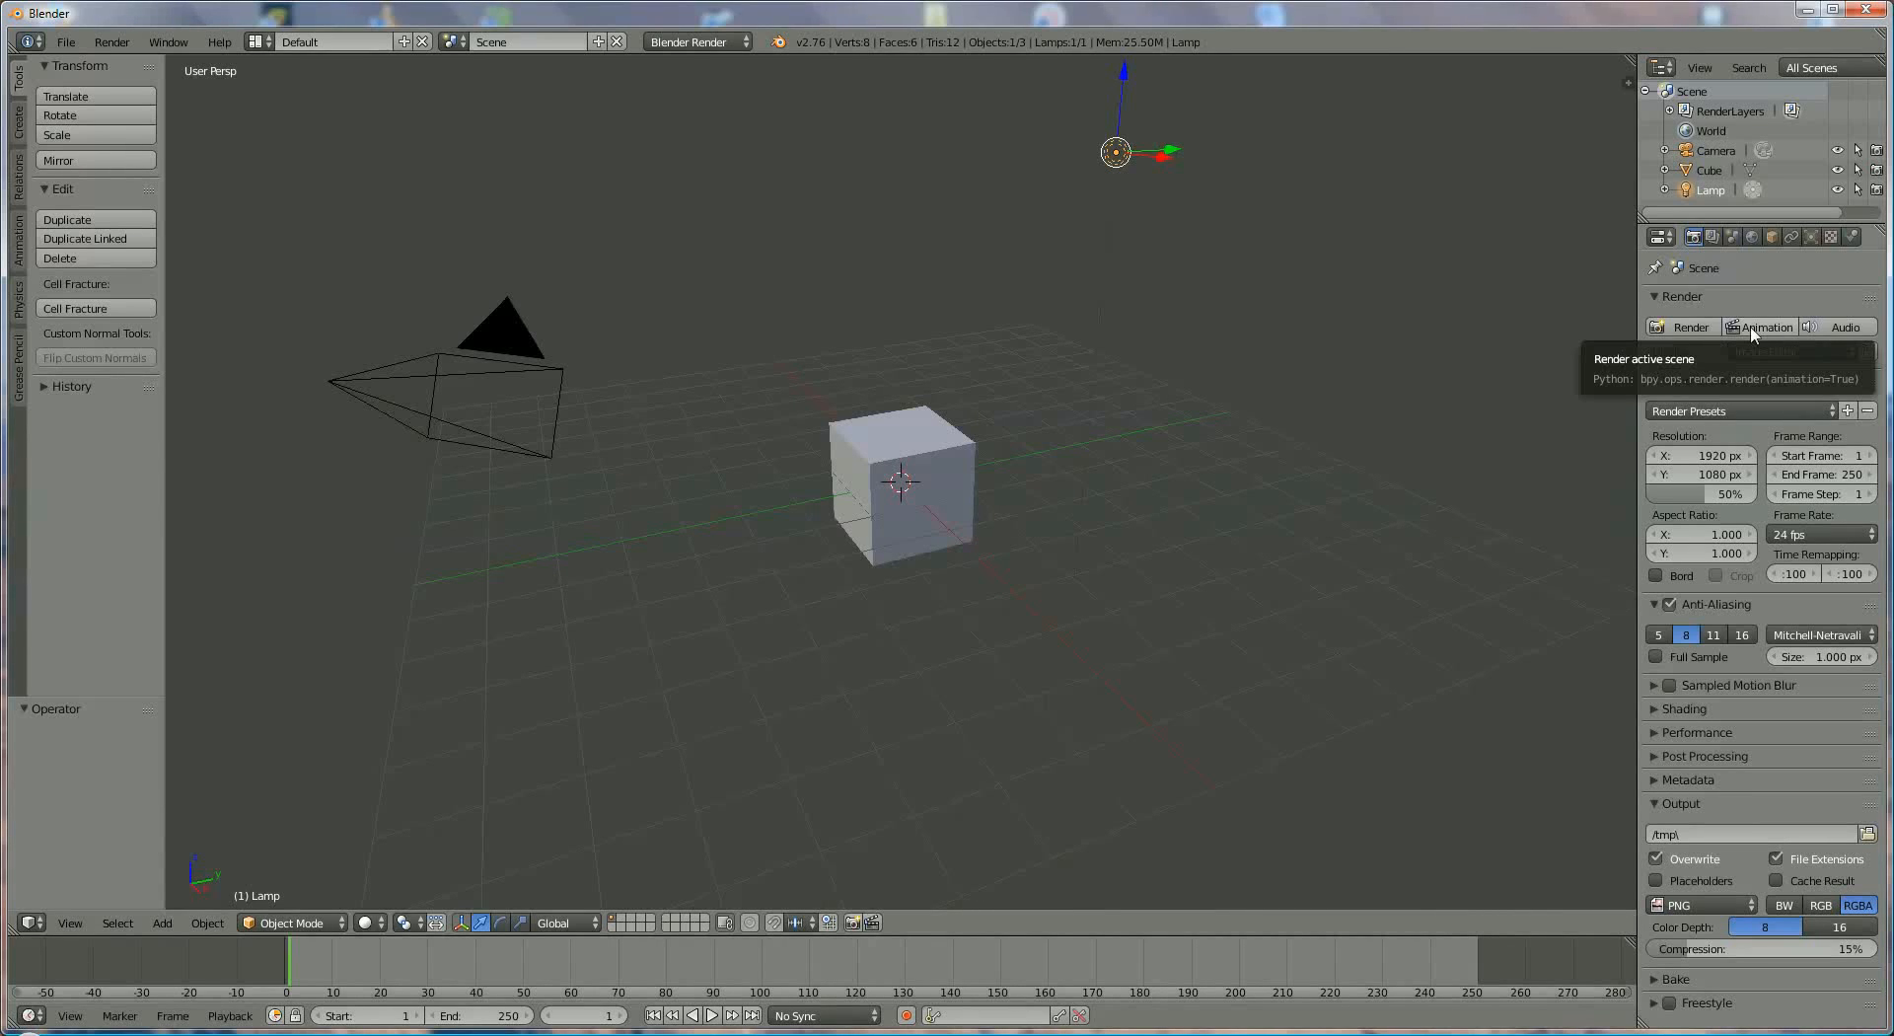
{"action": "left_click", "coordinate": [1713, 238]}
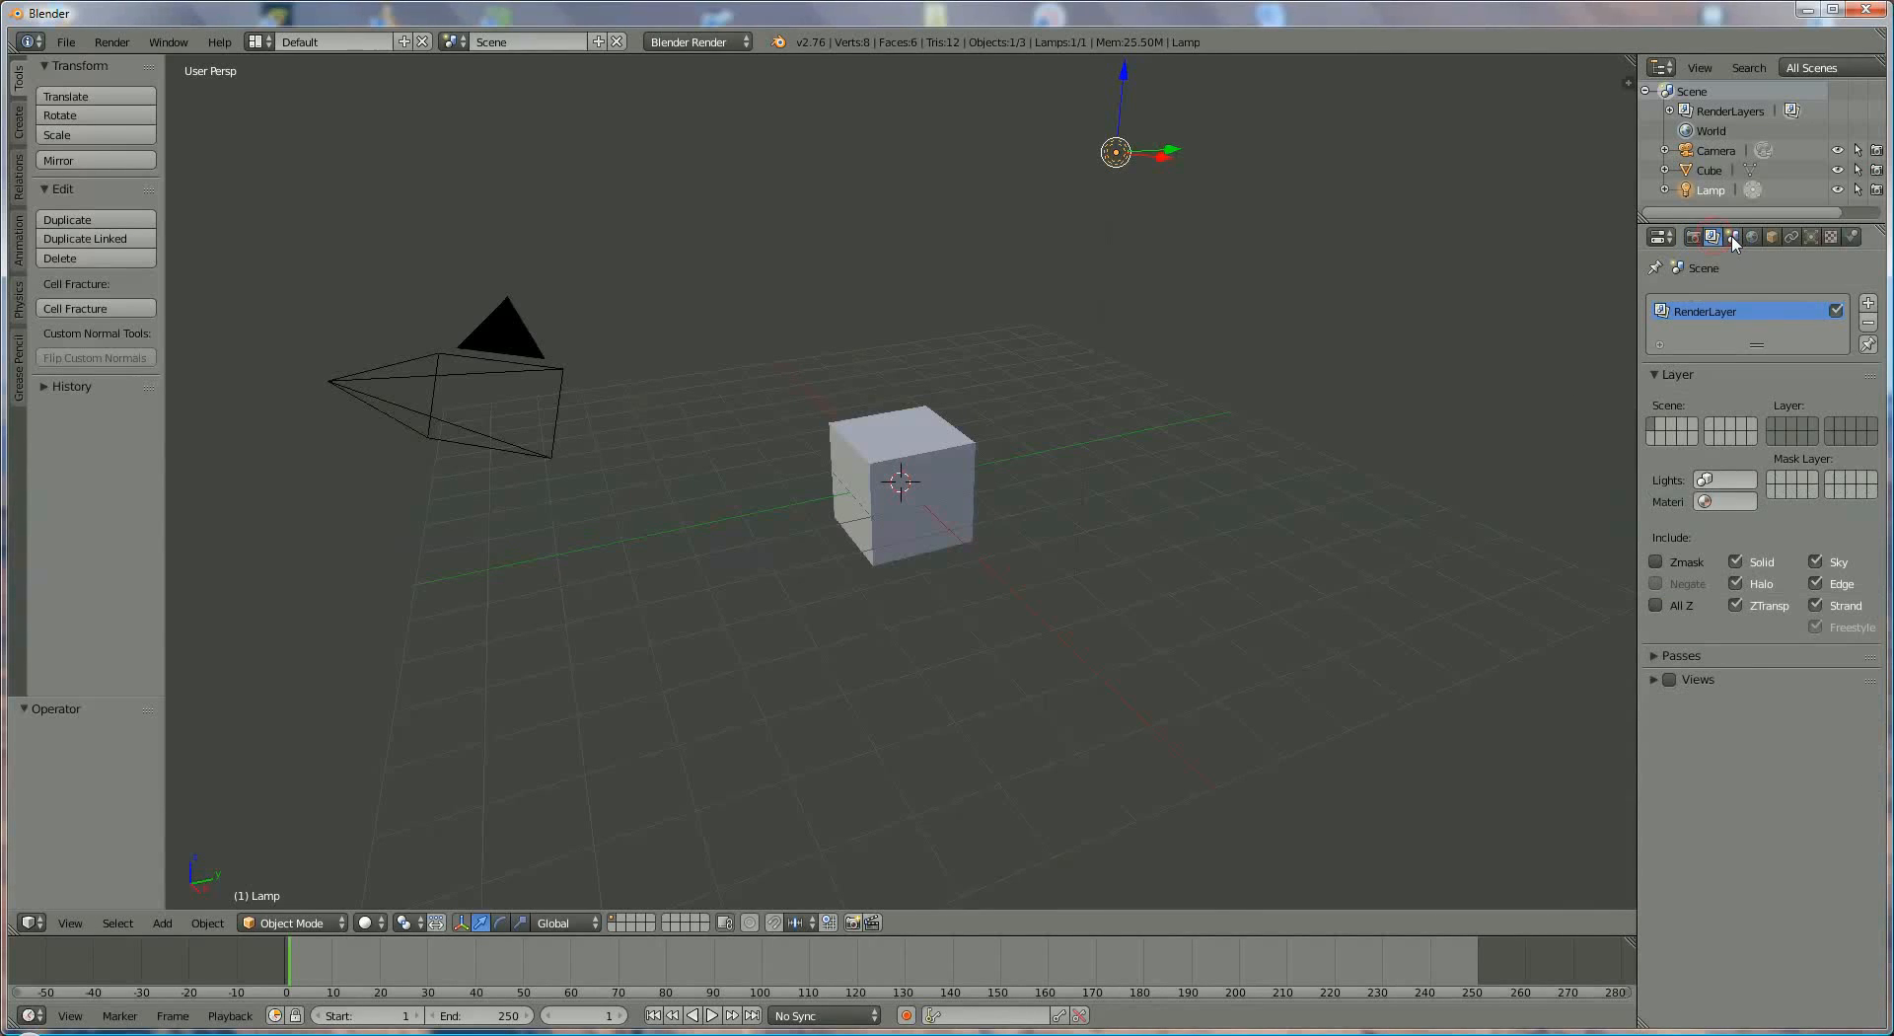
{"action": "left_click", "coordinate": [1733, 238]}
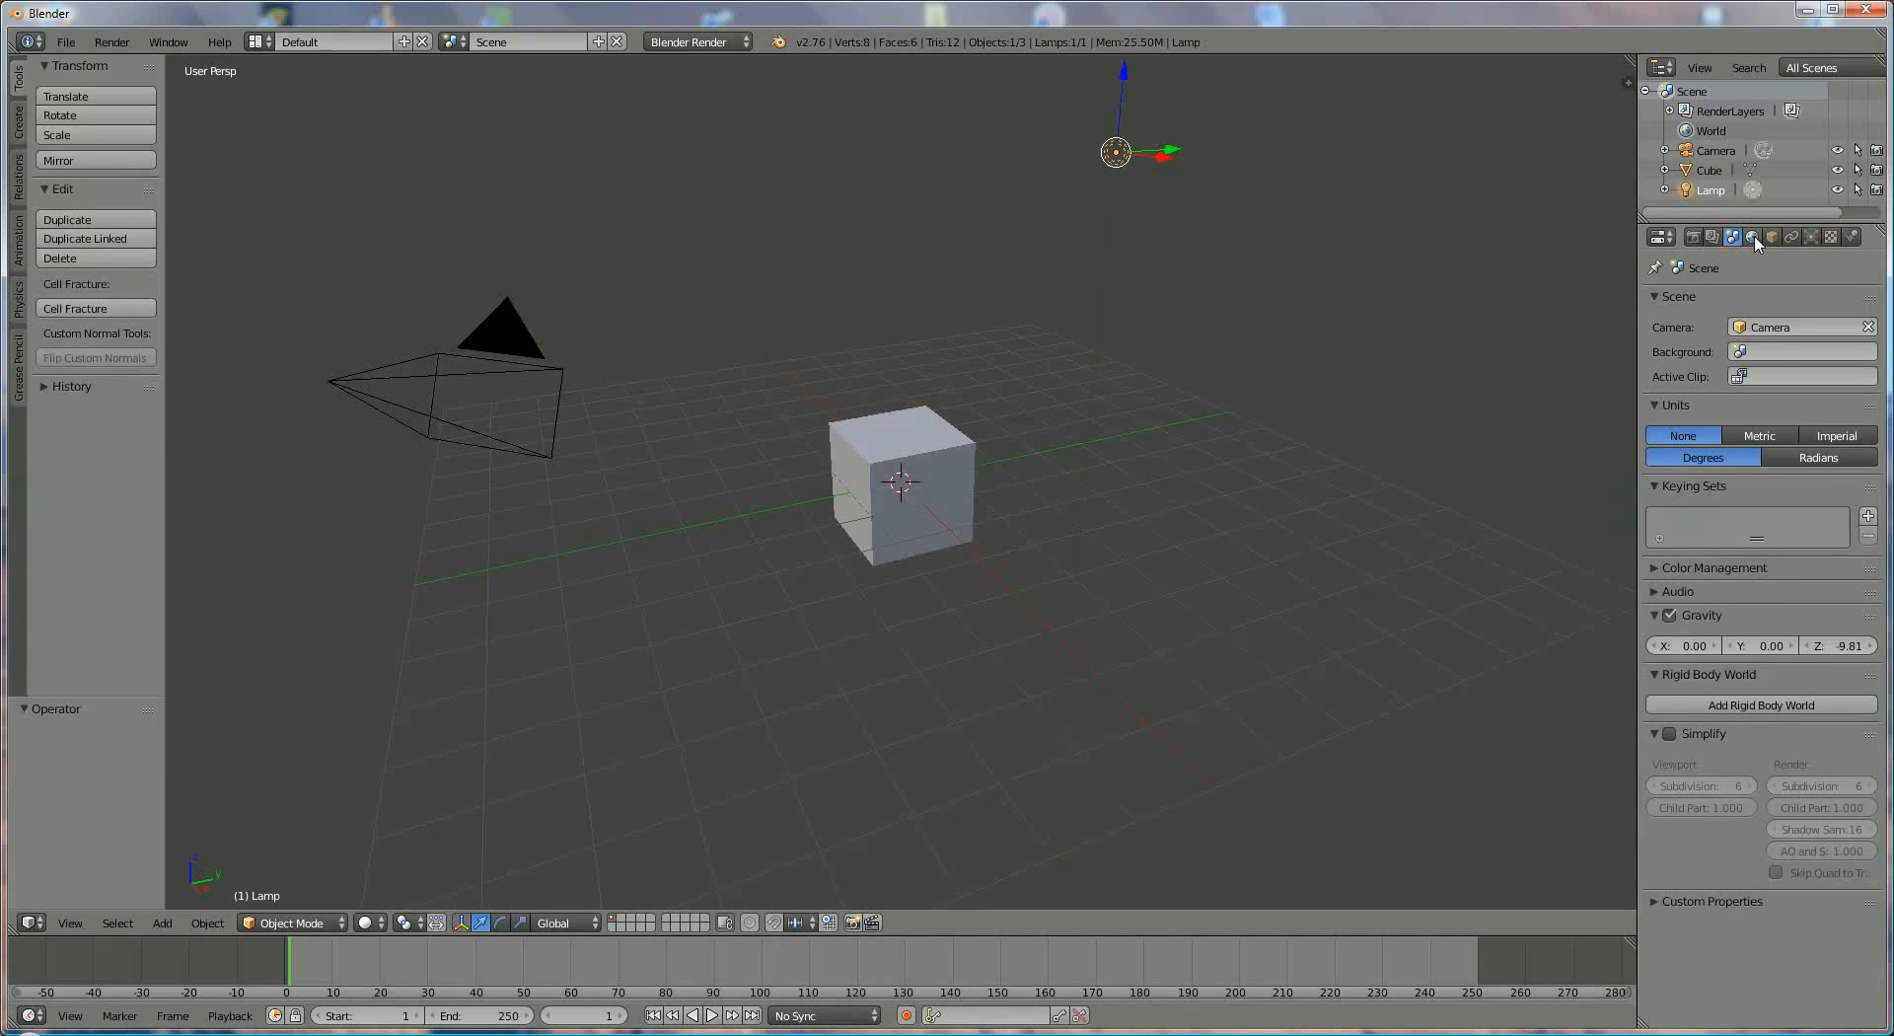
{"action": "left_click", "coordinate": [1753, 238]}
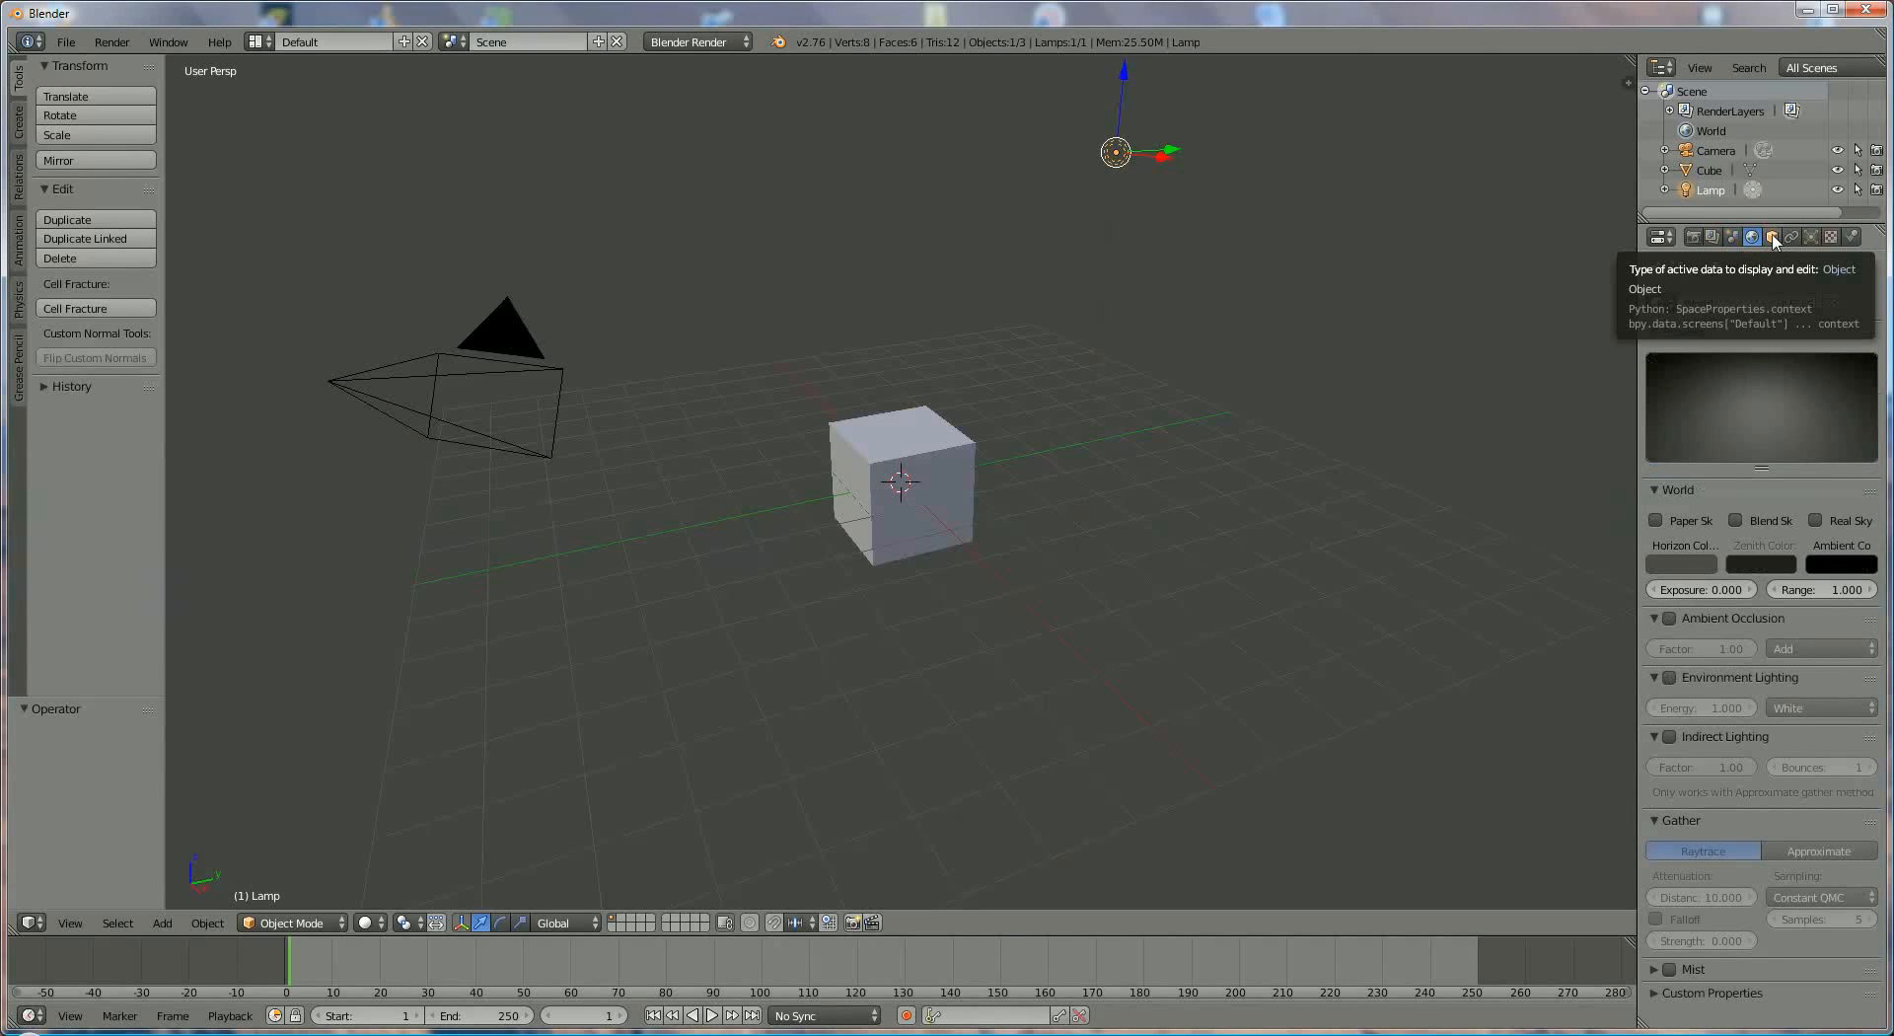
{"action": "left_click", "coordinate": [1773, 237]}
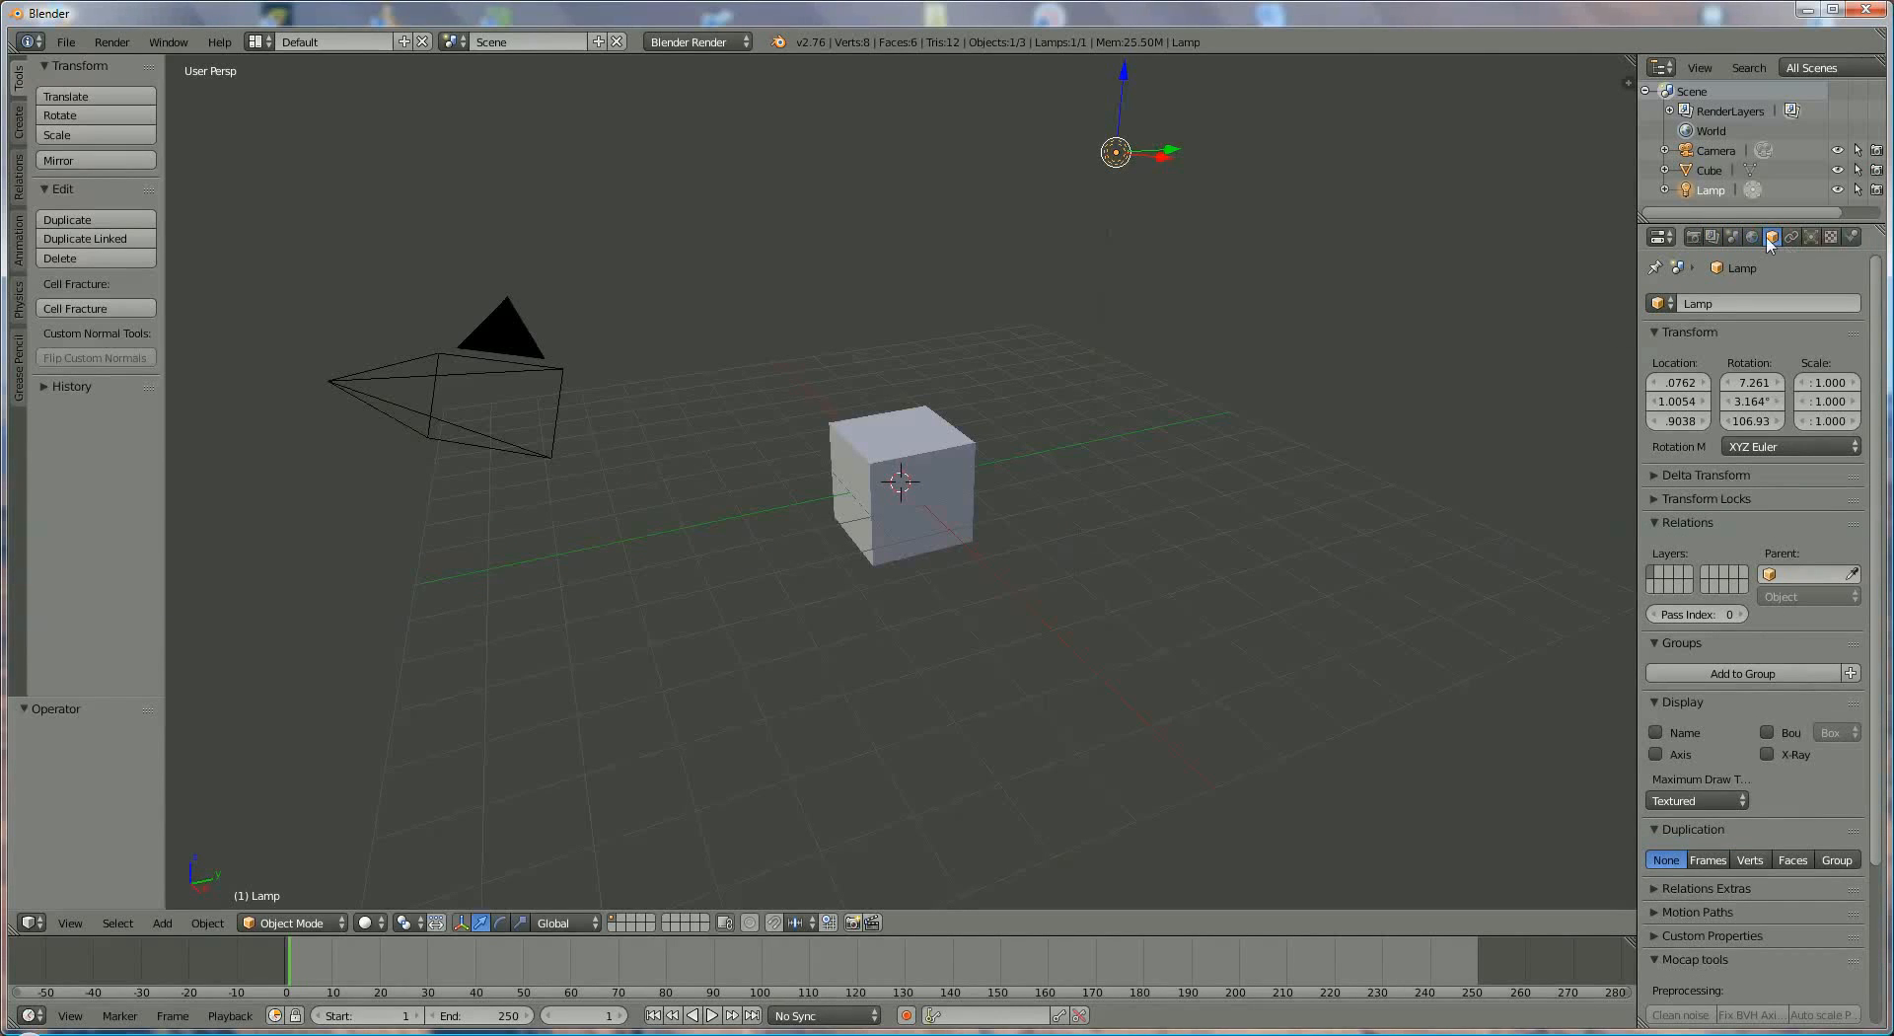
- Select the cube and examine its Object, Constraints, Material, Texture, Particles and Physics properties, temporarily widening the Properties editor
{"action": "left_click", "coordinate": [1711, 170]}
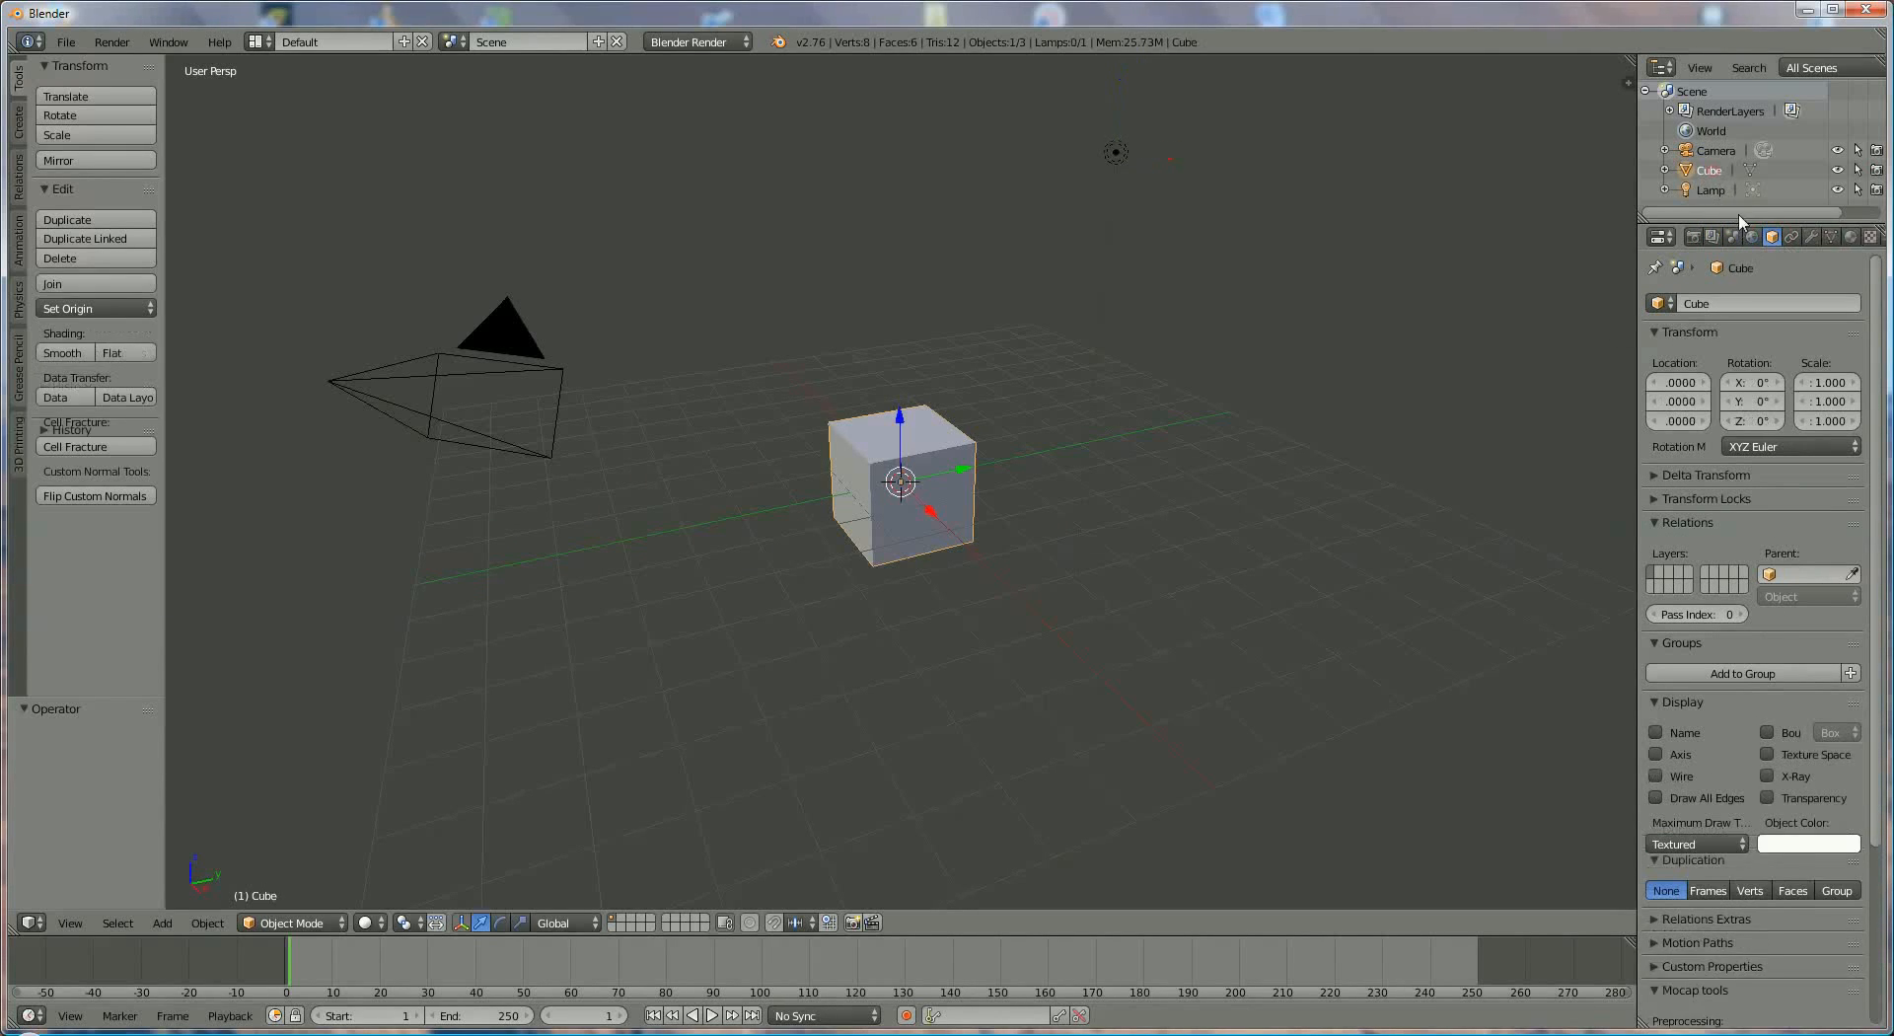
{"action": "left_click", "coordinate": [1791, 238]}
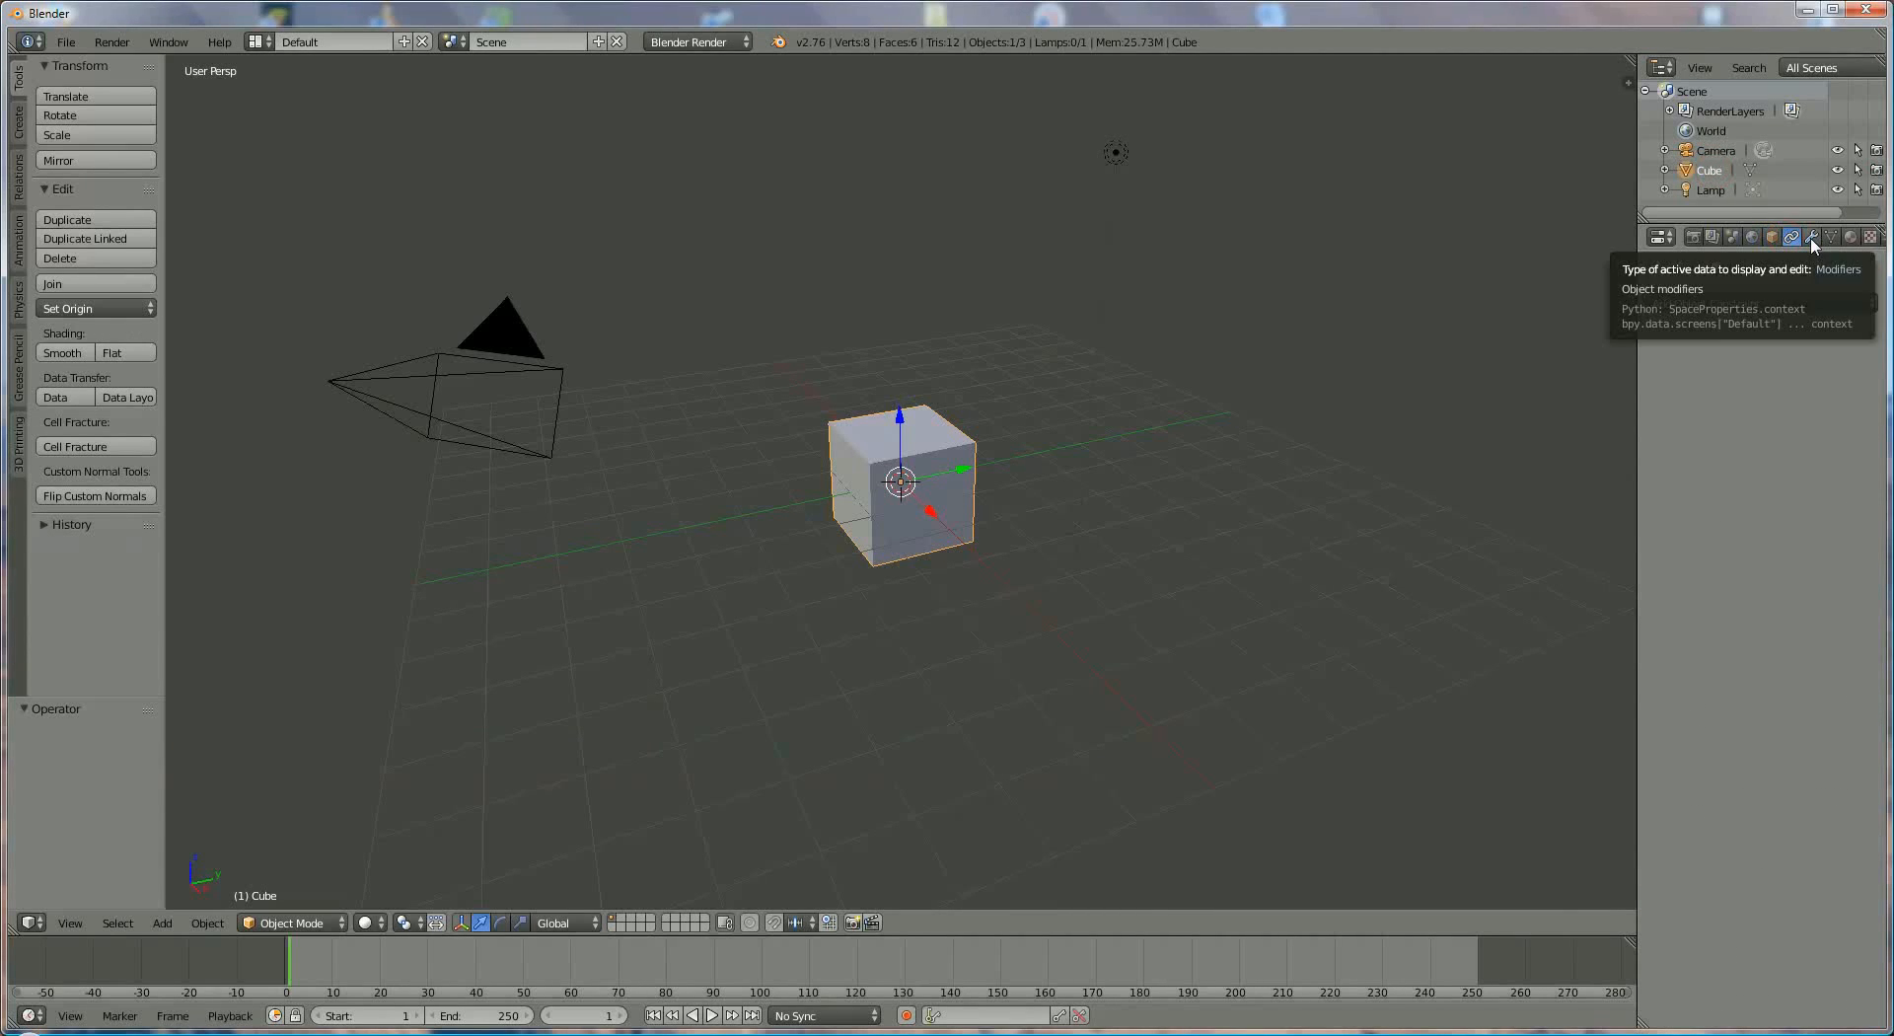
{"action": "left_click", "coordinate": [1850, 238]}
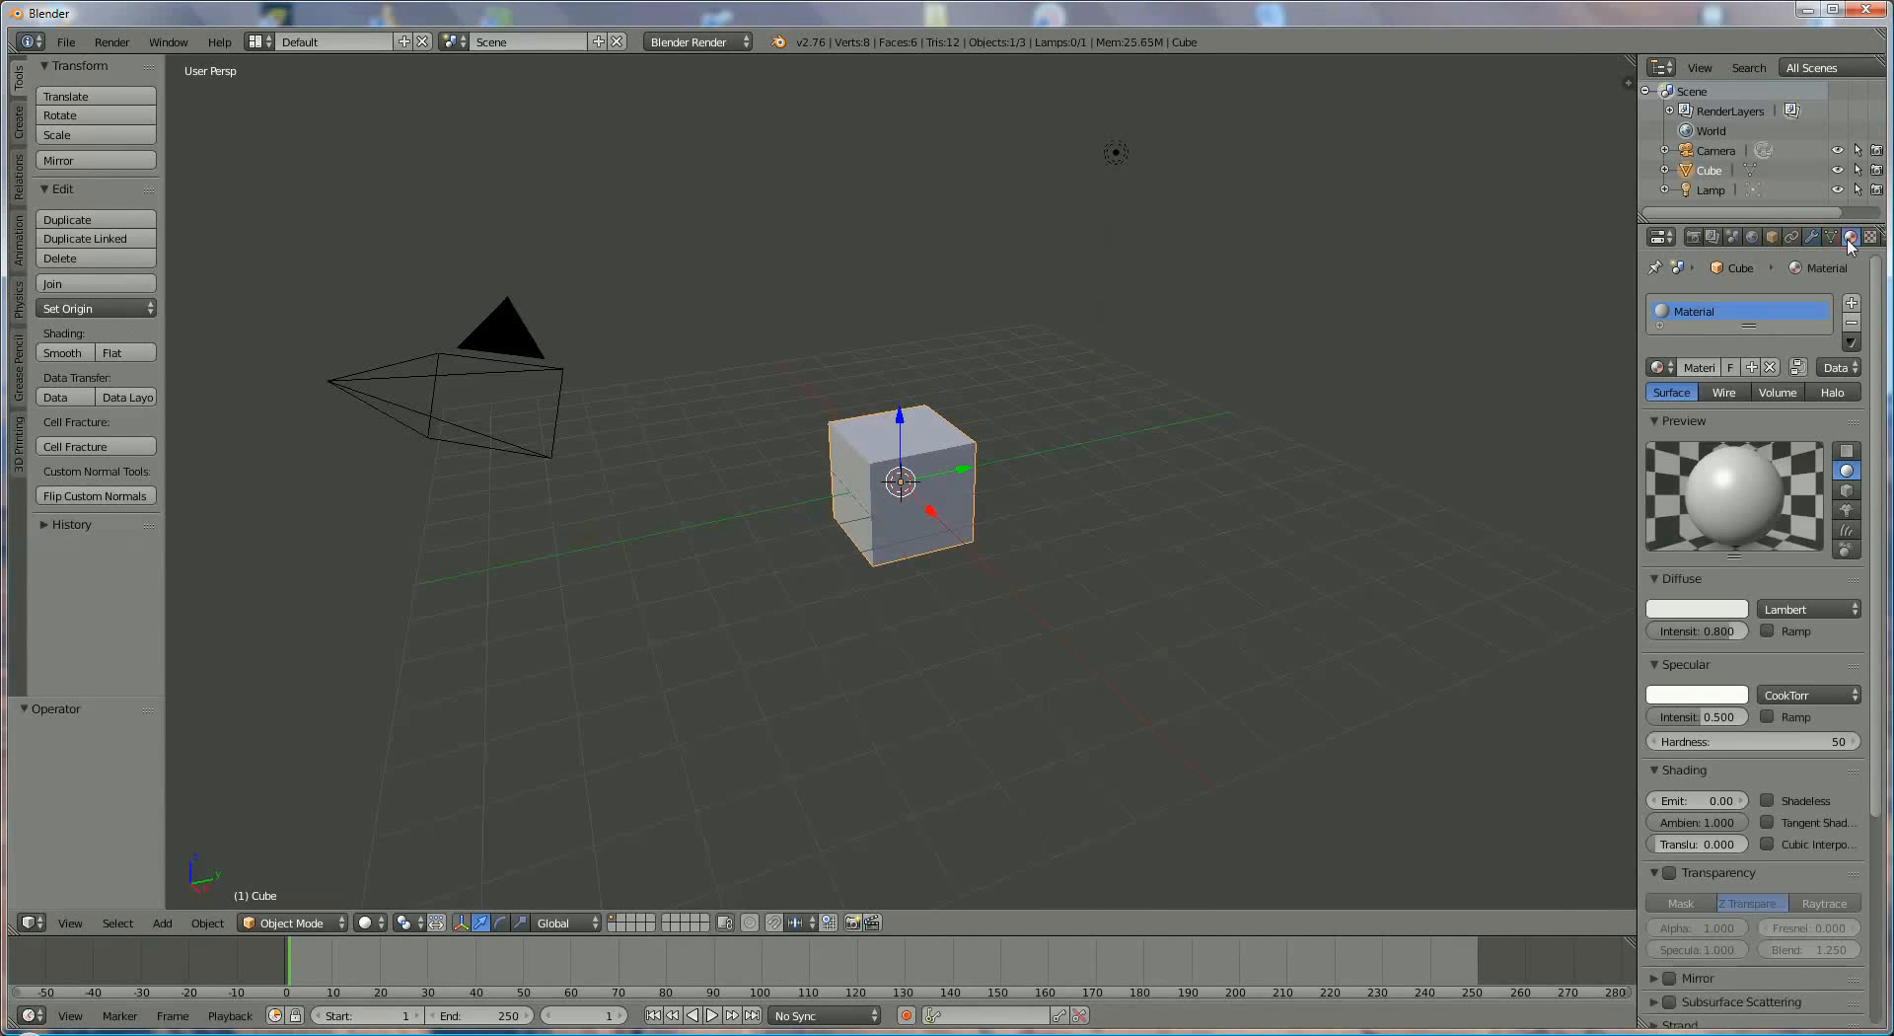
{"action": "left_click_drag", "start_coordinate": [1636, 259], "coordinate": [1545, 257]}
{"action": "left_click", "coordinate": [1794, 239]}
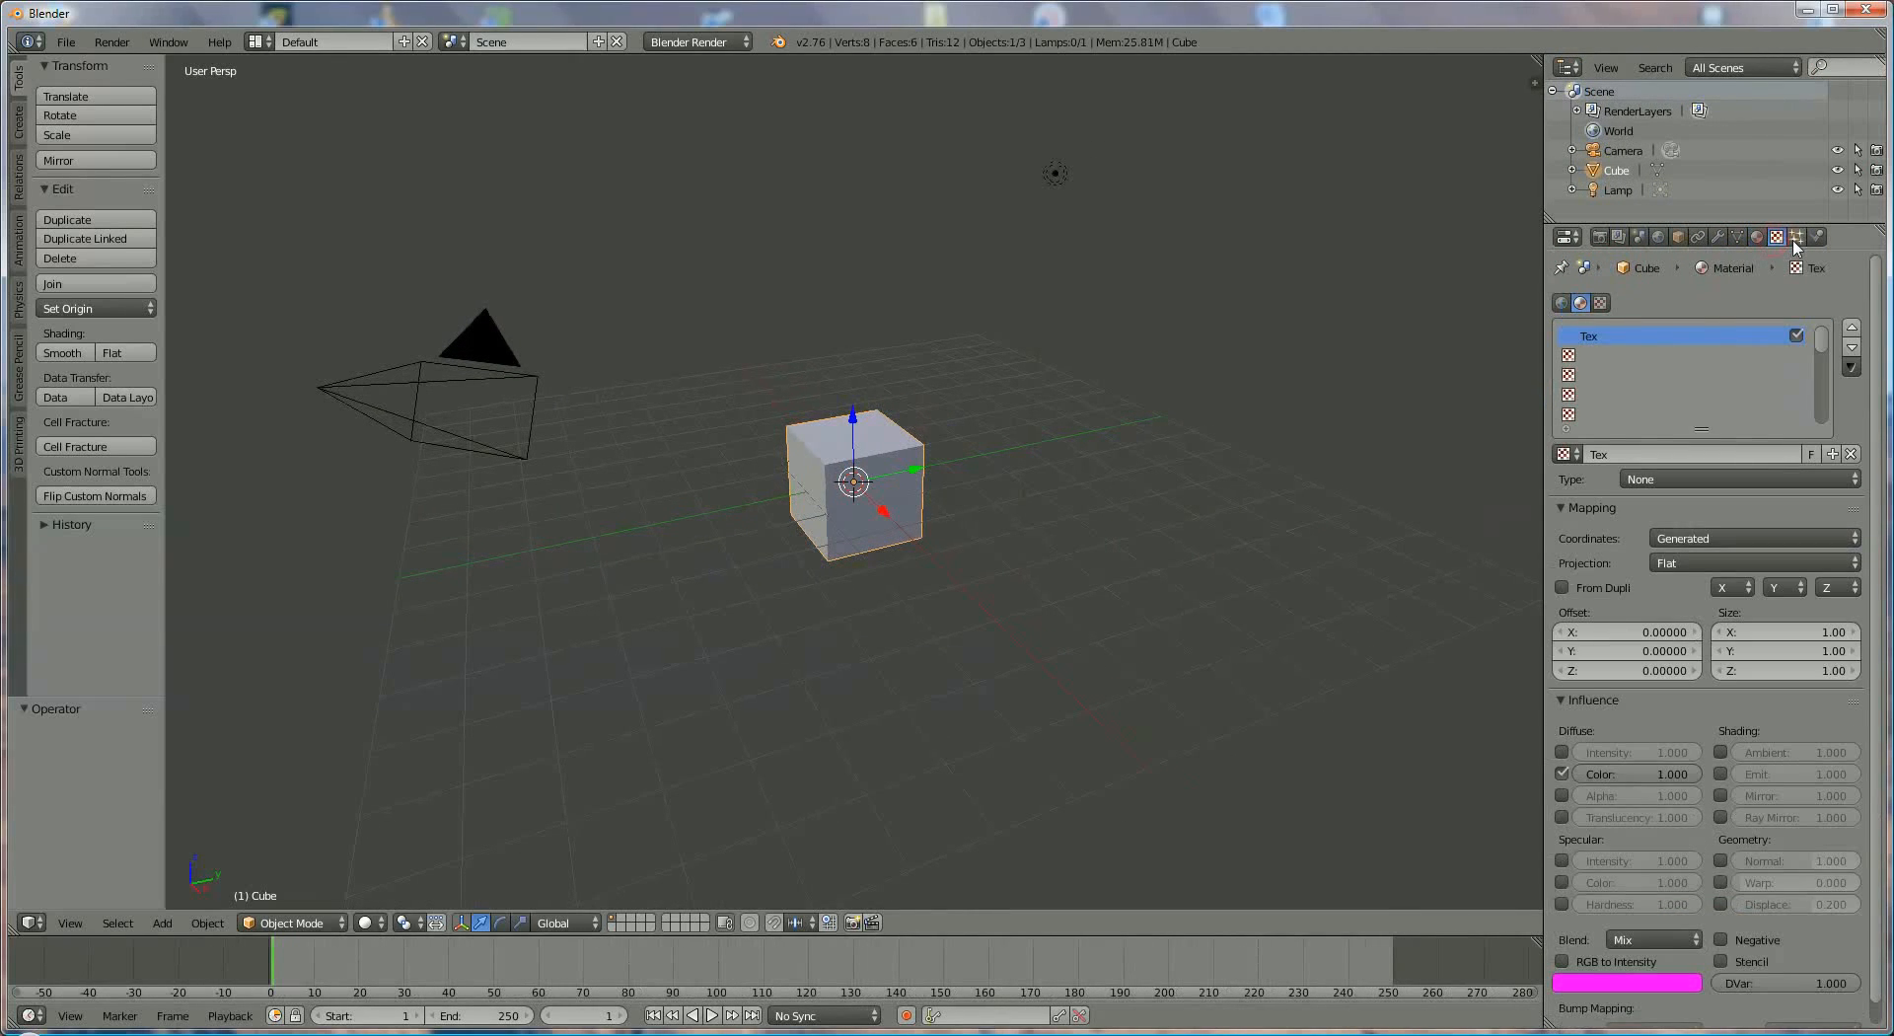
{"action": "left_click", "coordinate": [1795, 238]}
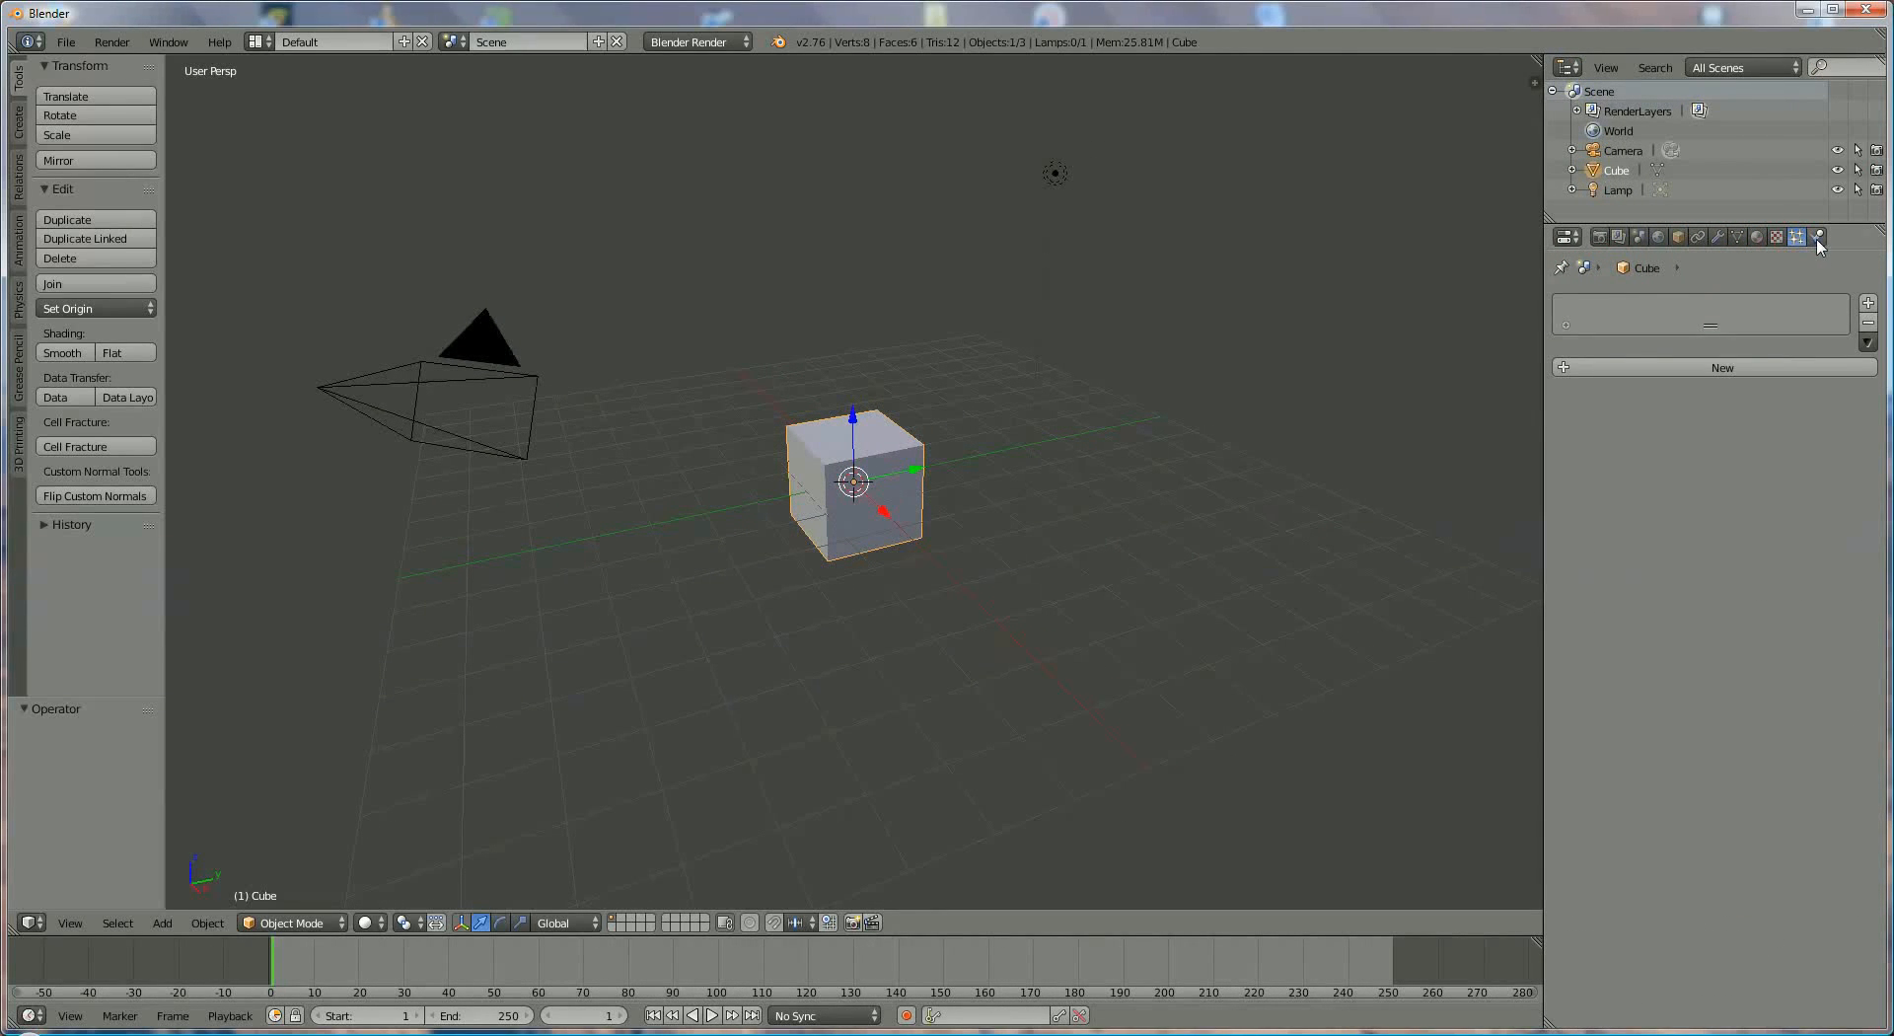
{"action": "left_click", "coordinate": [1817, 238]}
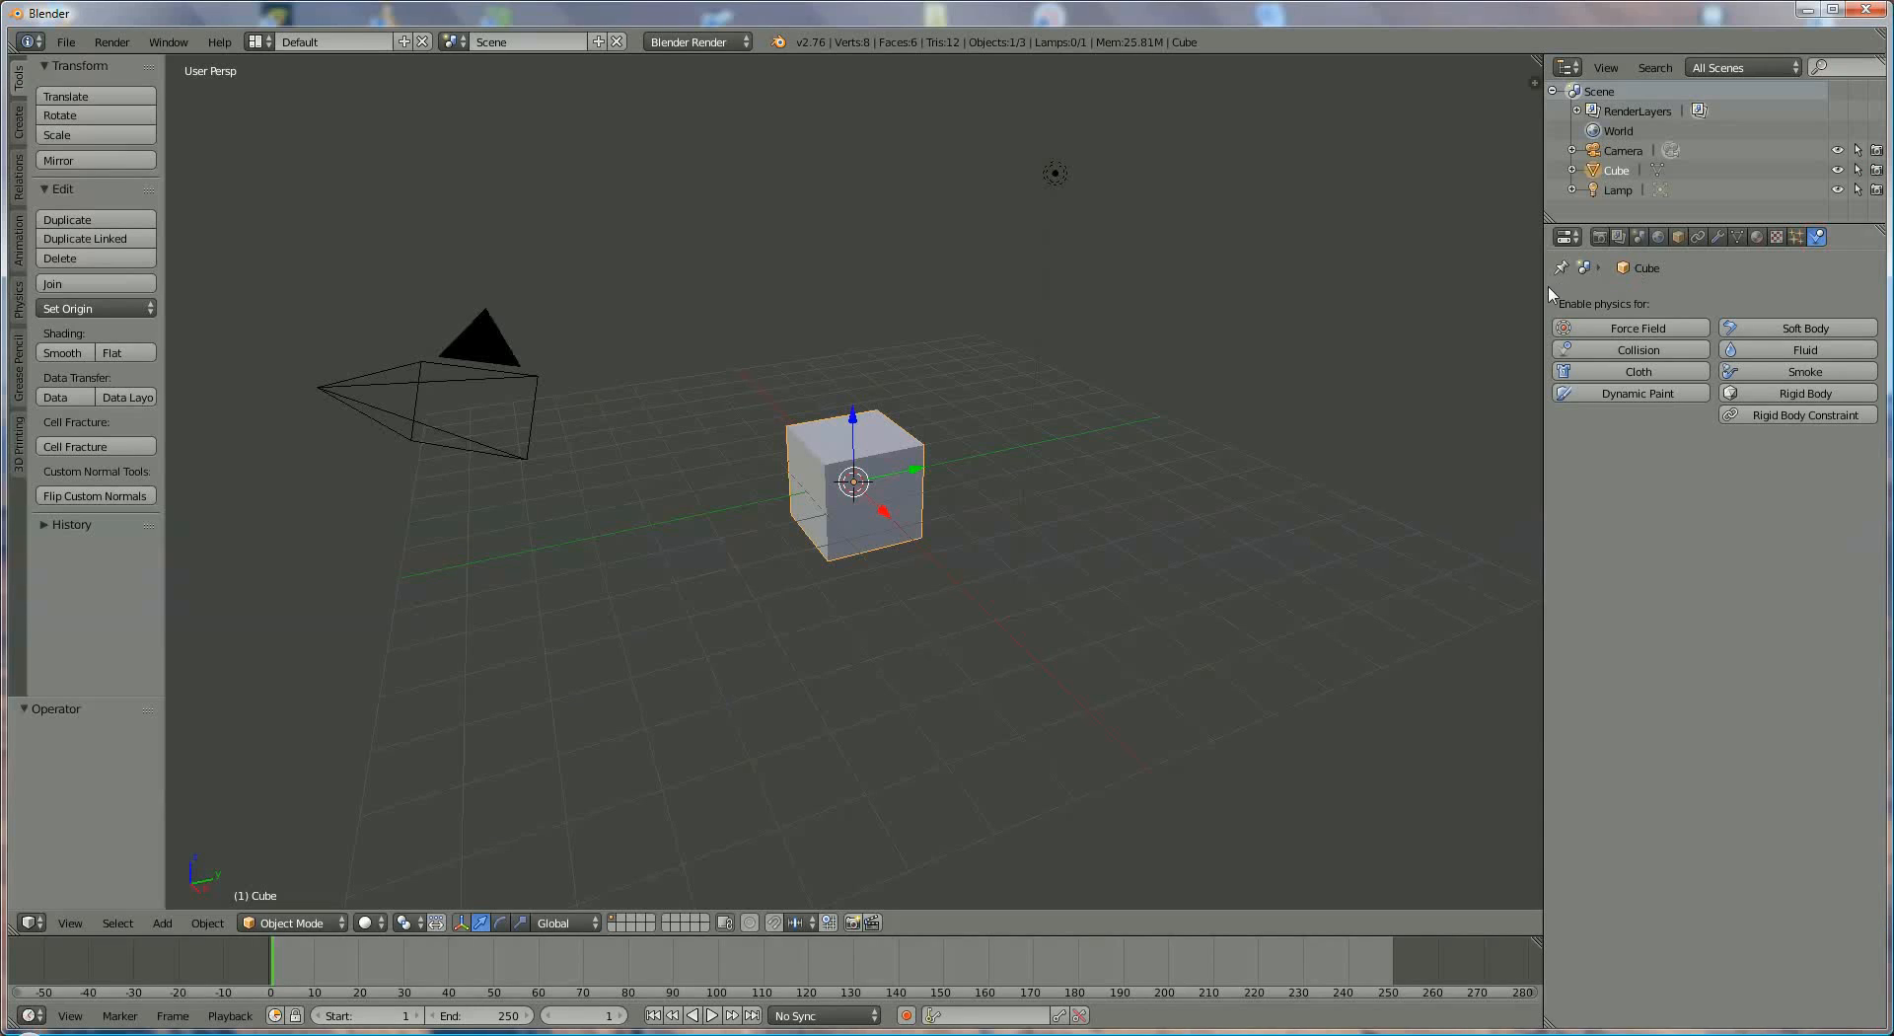
{"action": "left_click_drag", "start_coordinate": [1544, 286], "coordinate": [1626, 286]}
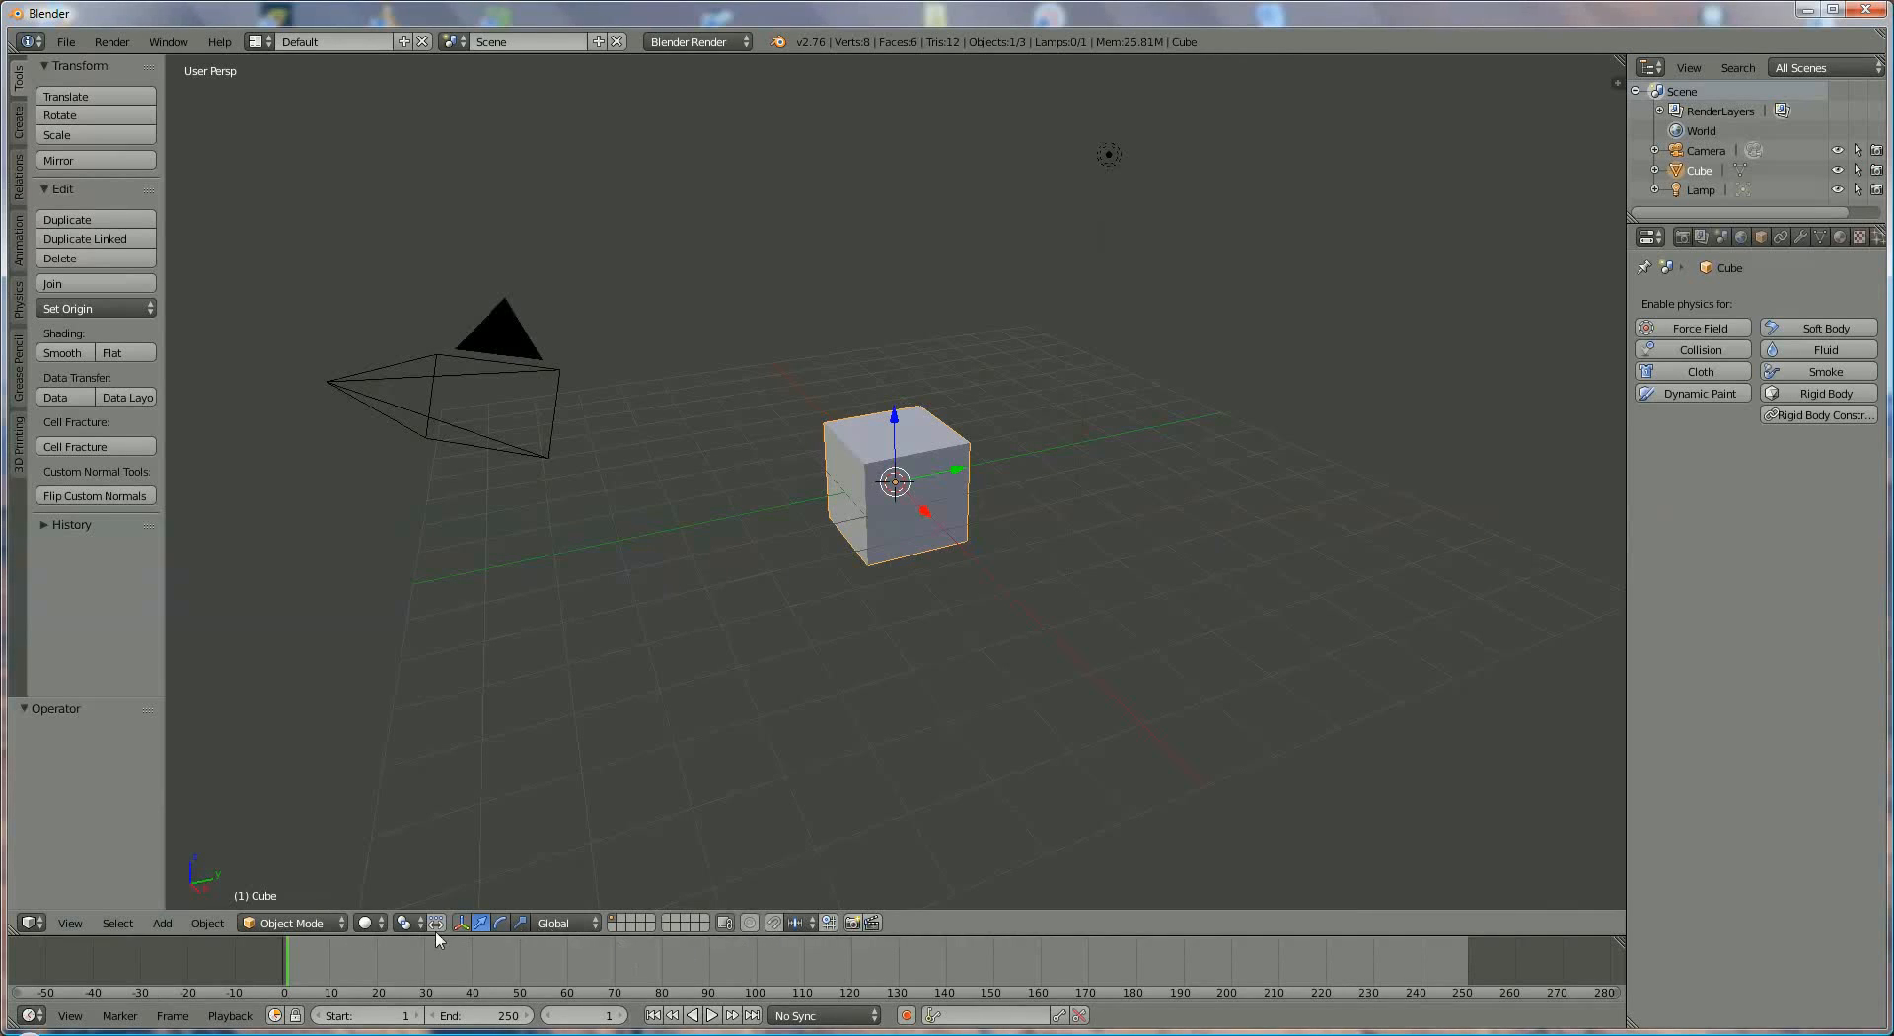
- Switch the main editor to the Timeline and the Graph Editor, and return it to the 3D View
{"action": "left_click", "coordinate": [38, 924]}
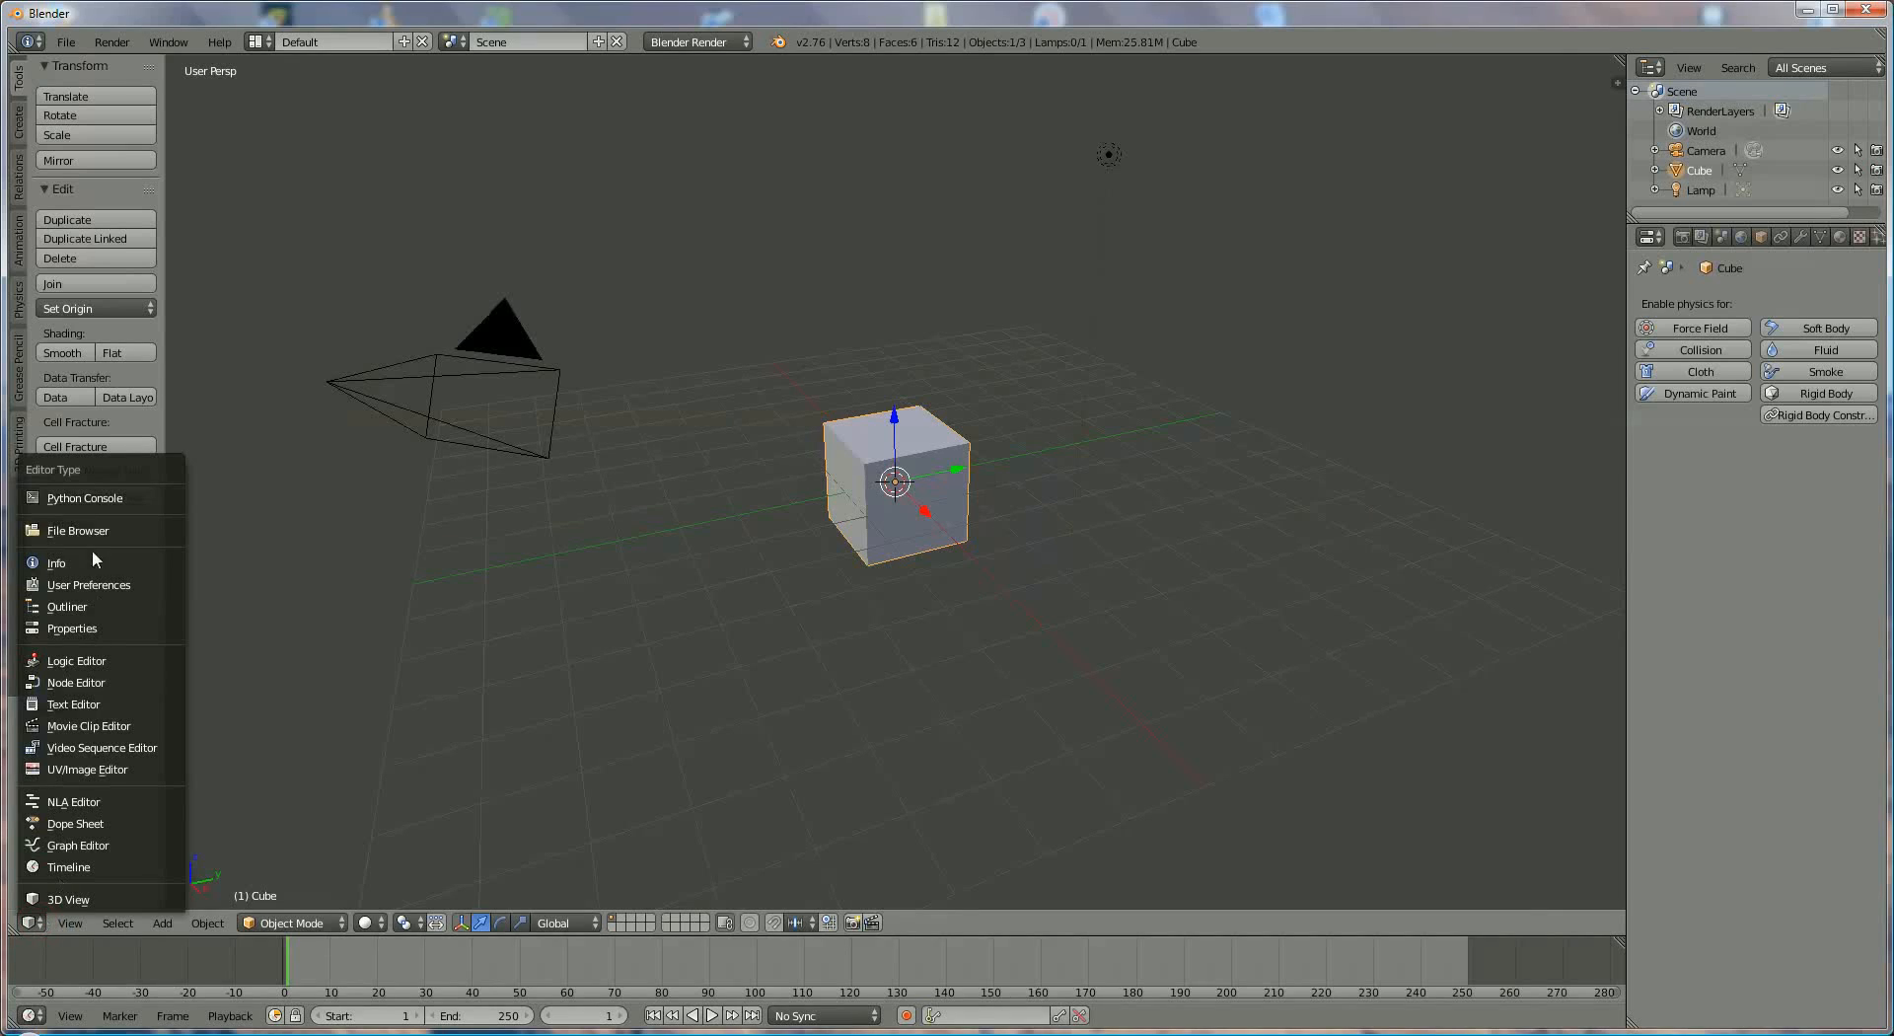
{"action": "left_click", "coordinate": [90, 869]}
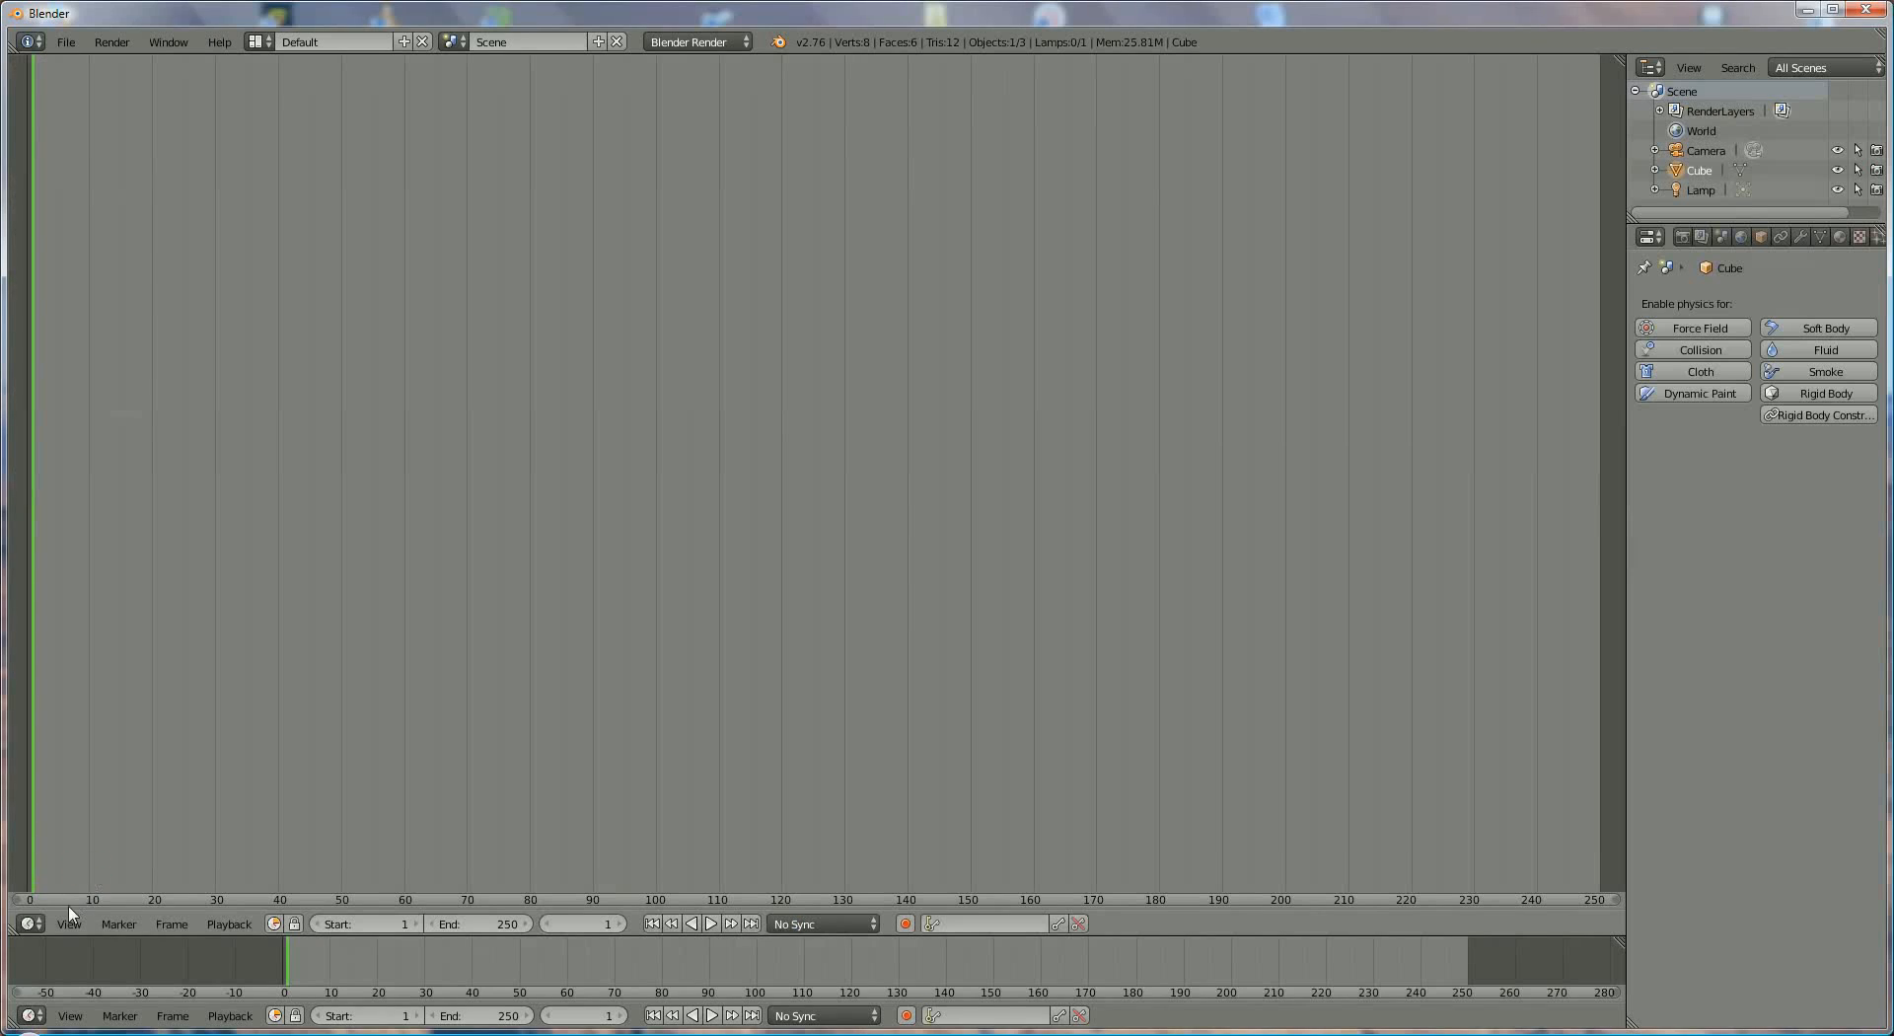
{"action": "left_click", "coordinate": [31, 923]}
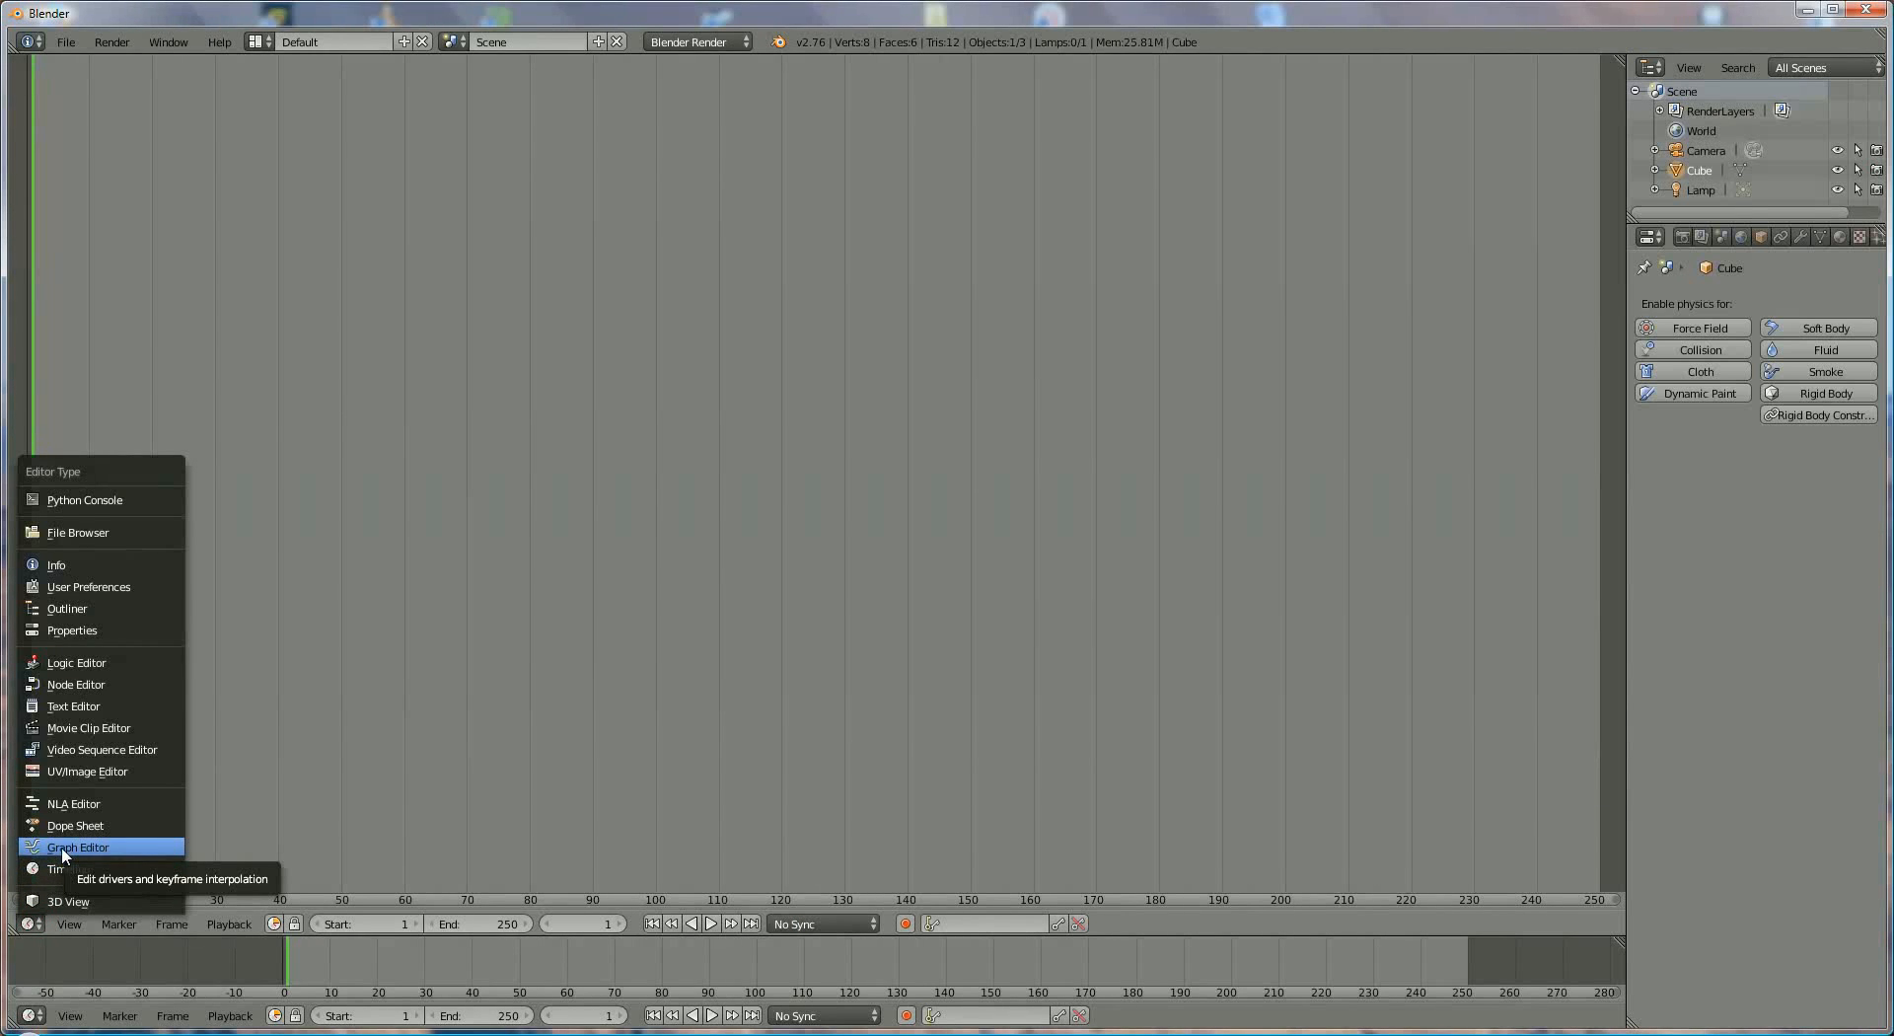
{"action": "left_click", "coordinate": [61, 846]}
{"action": "left_click", "coordinate": [44, 923]}
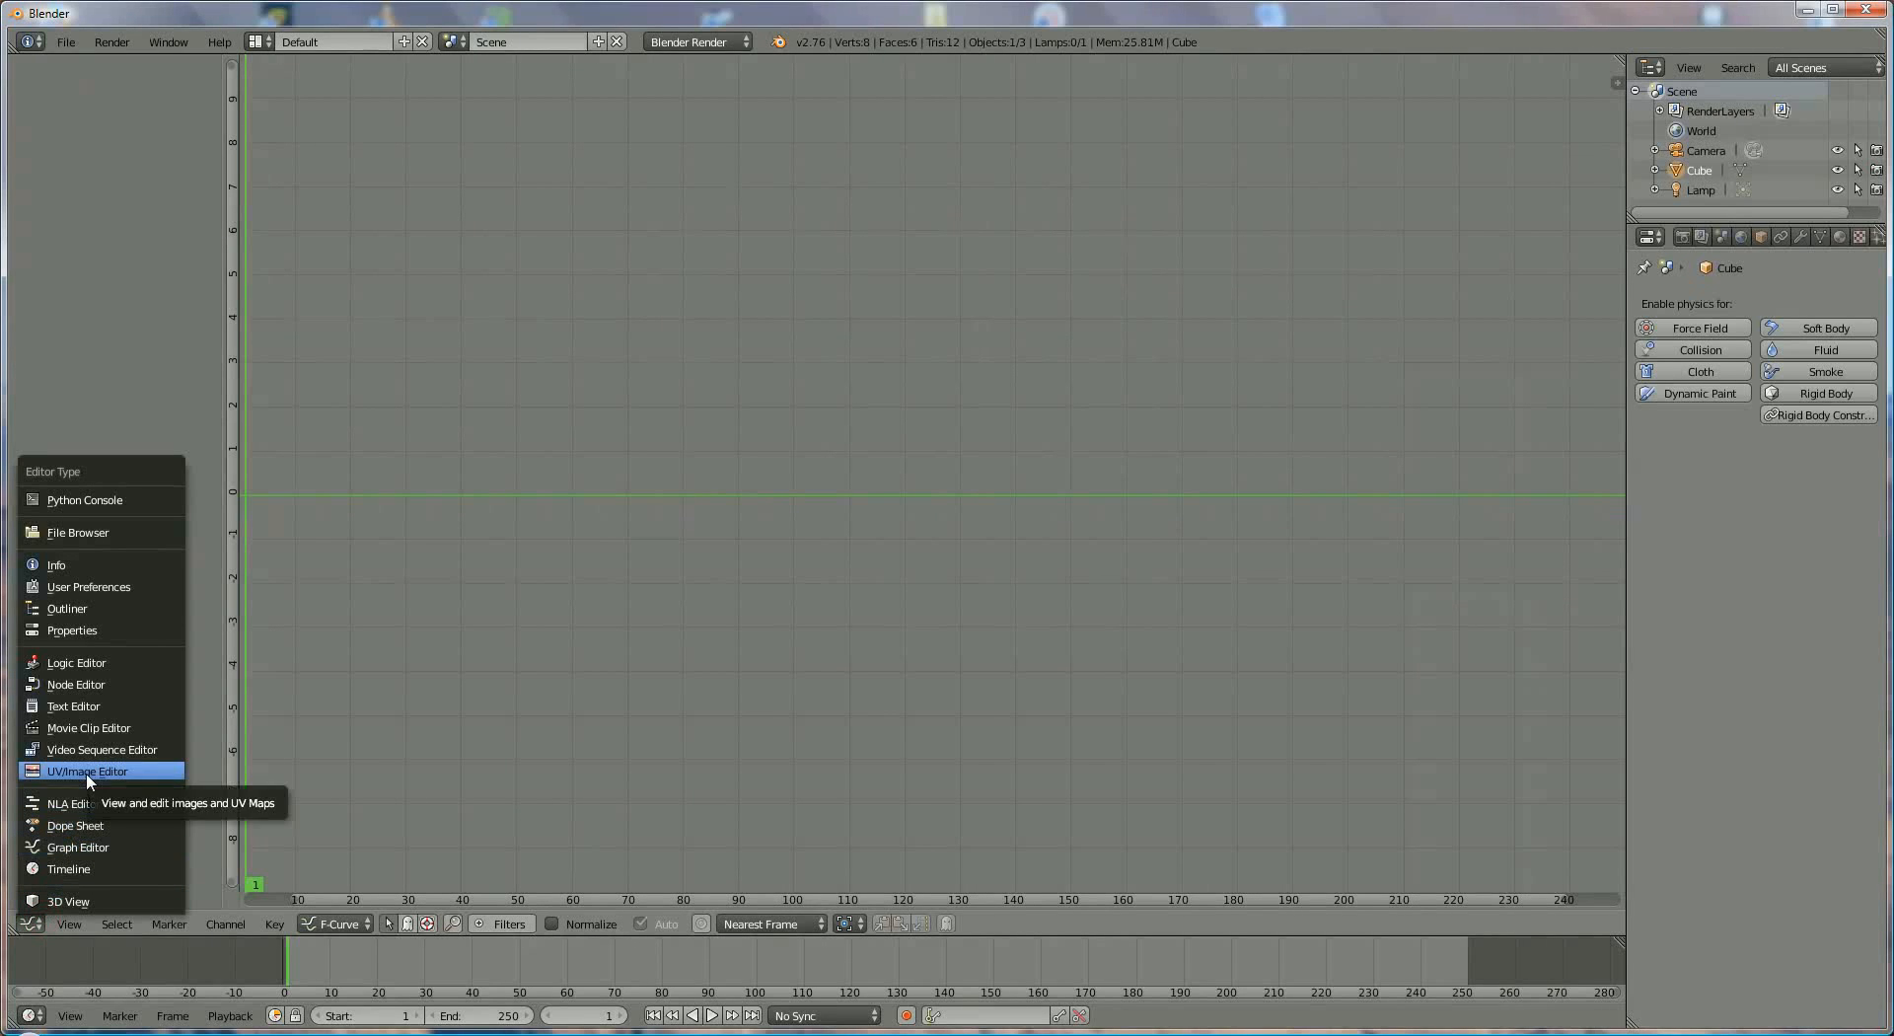
{"action": "left_click", "coordinate": [69, 900]}
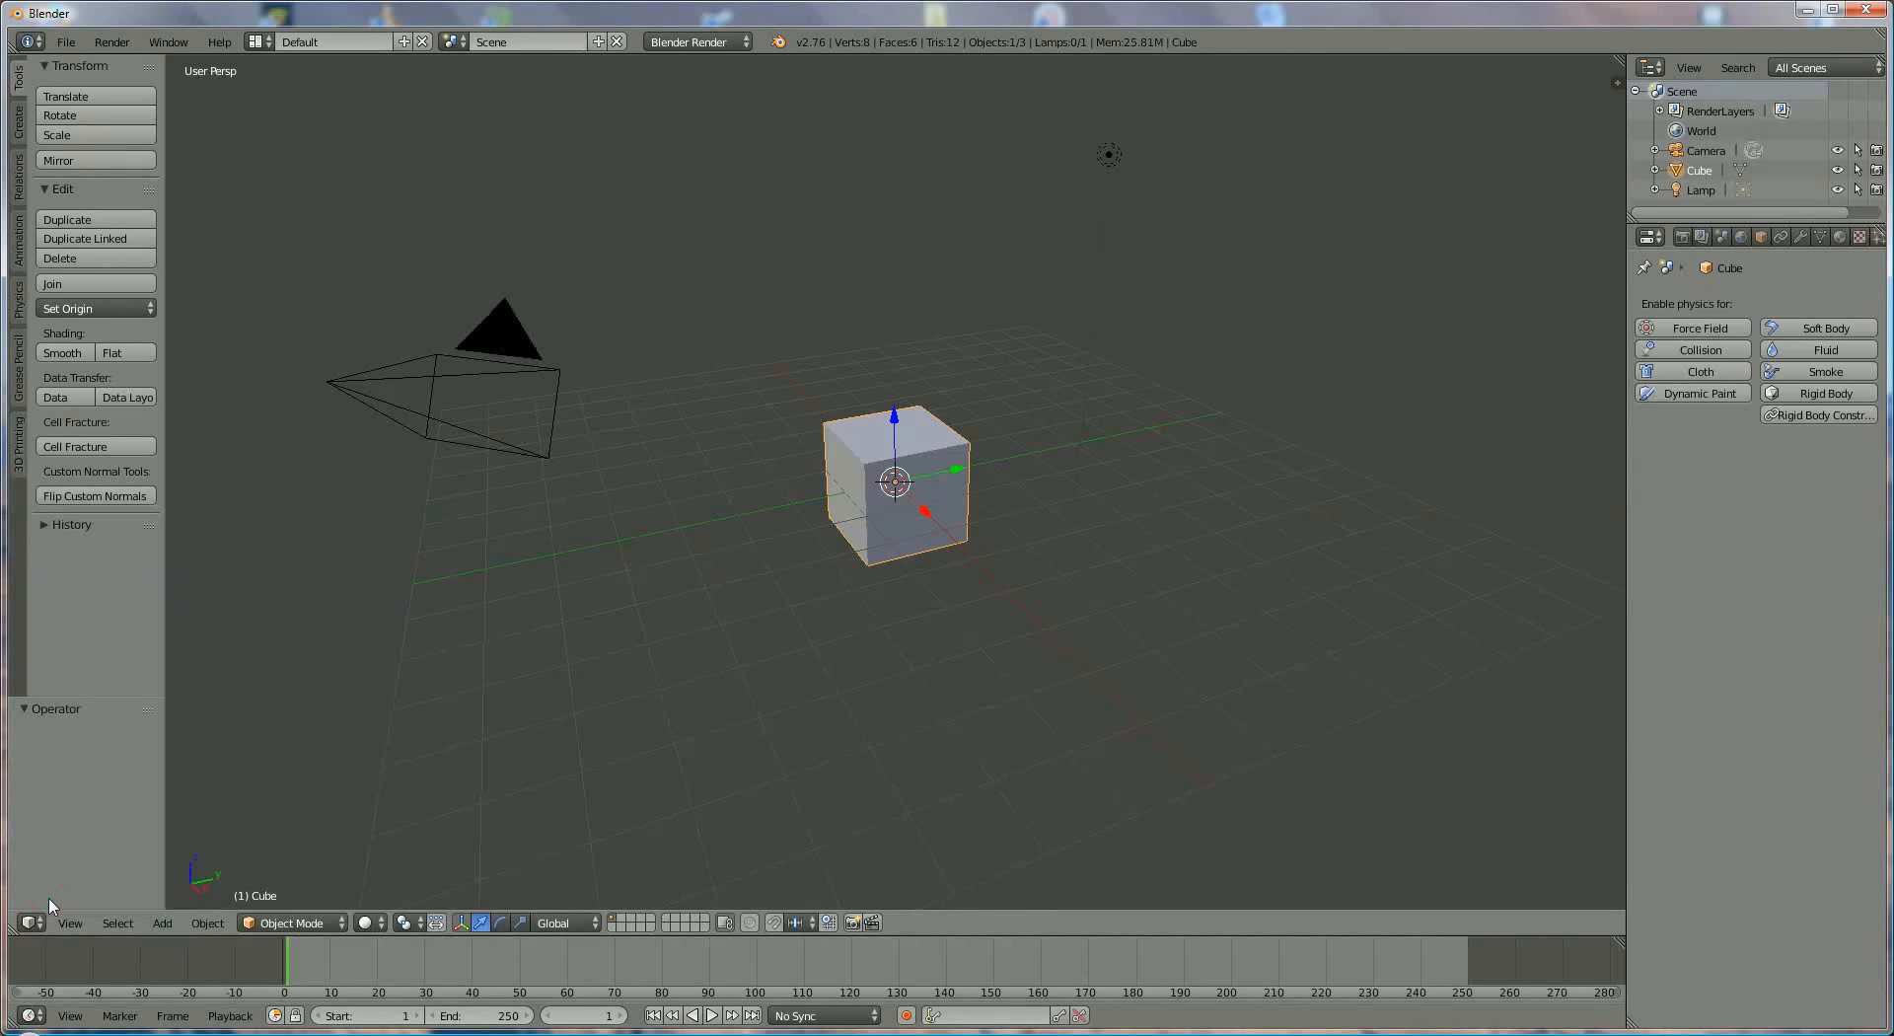
- Look through the view commands and add a torus mesh to the scene
{"action": "left_click", "coordinate": [69, 923]}
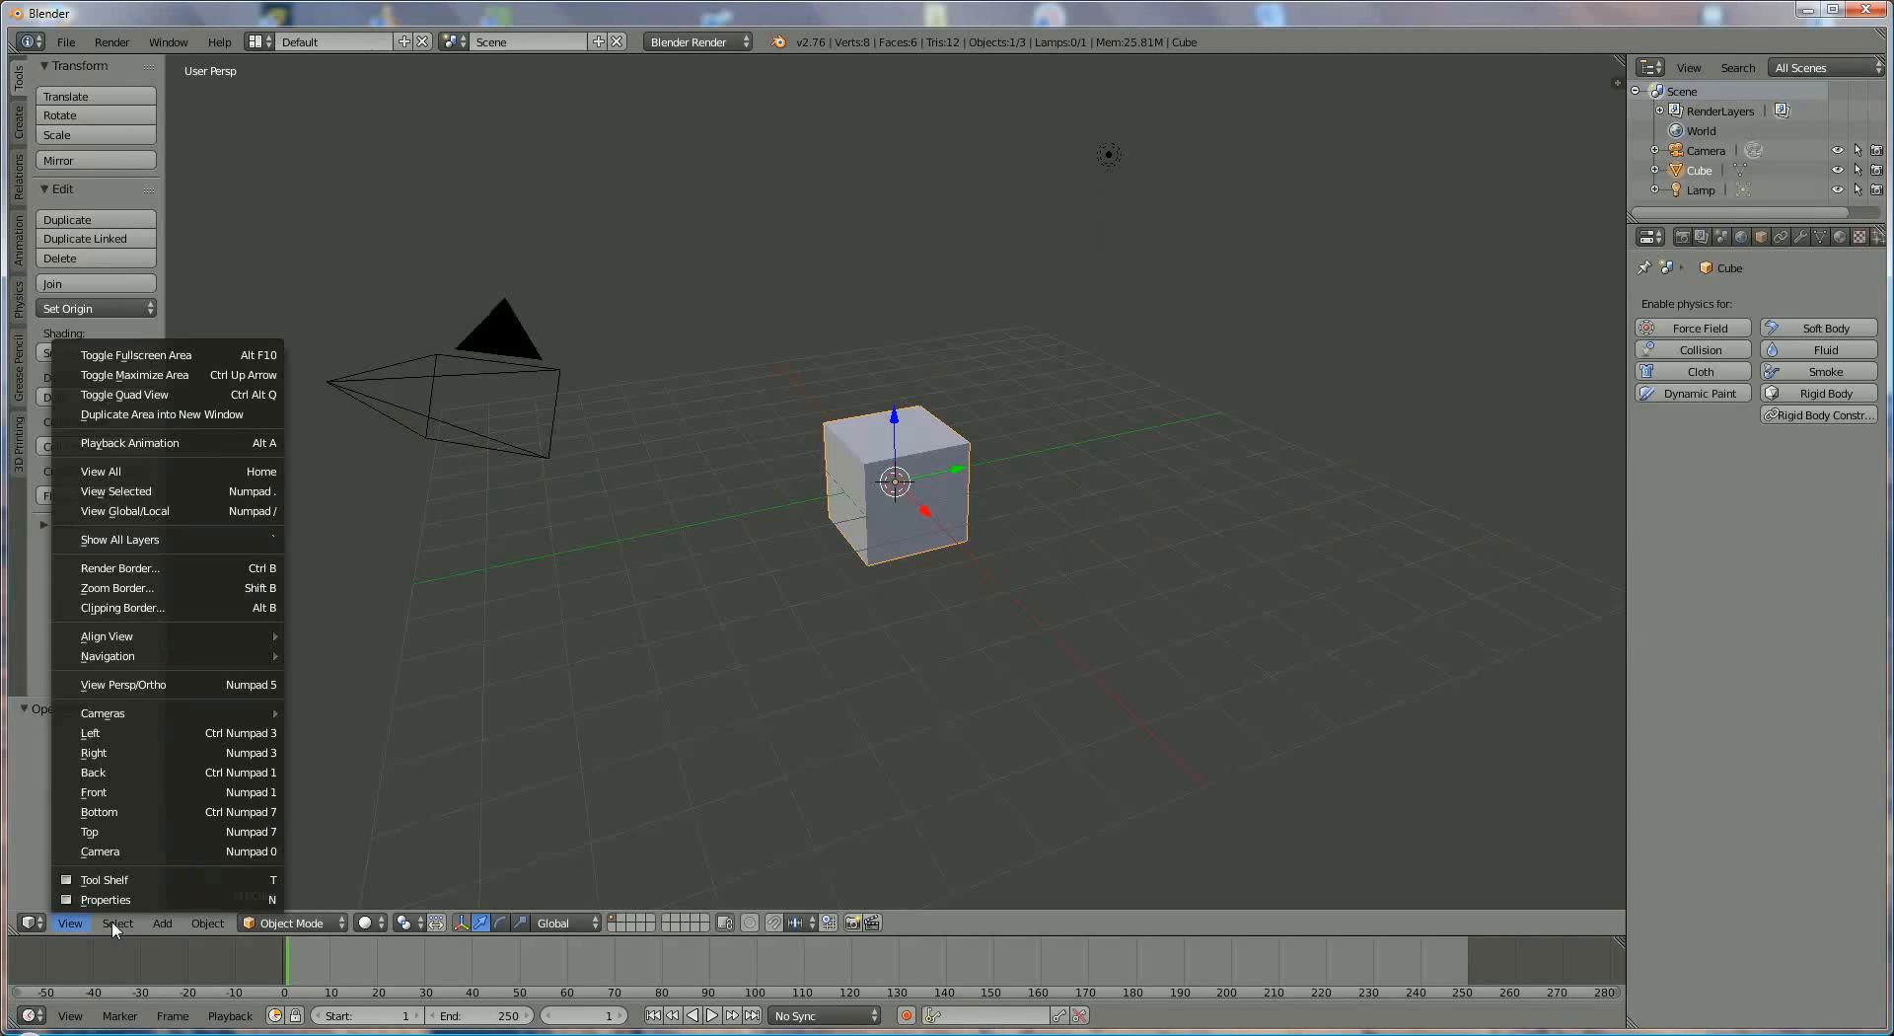
{"action": "mouse_move", "coordinate": [125, 925]}
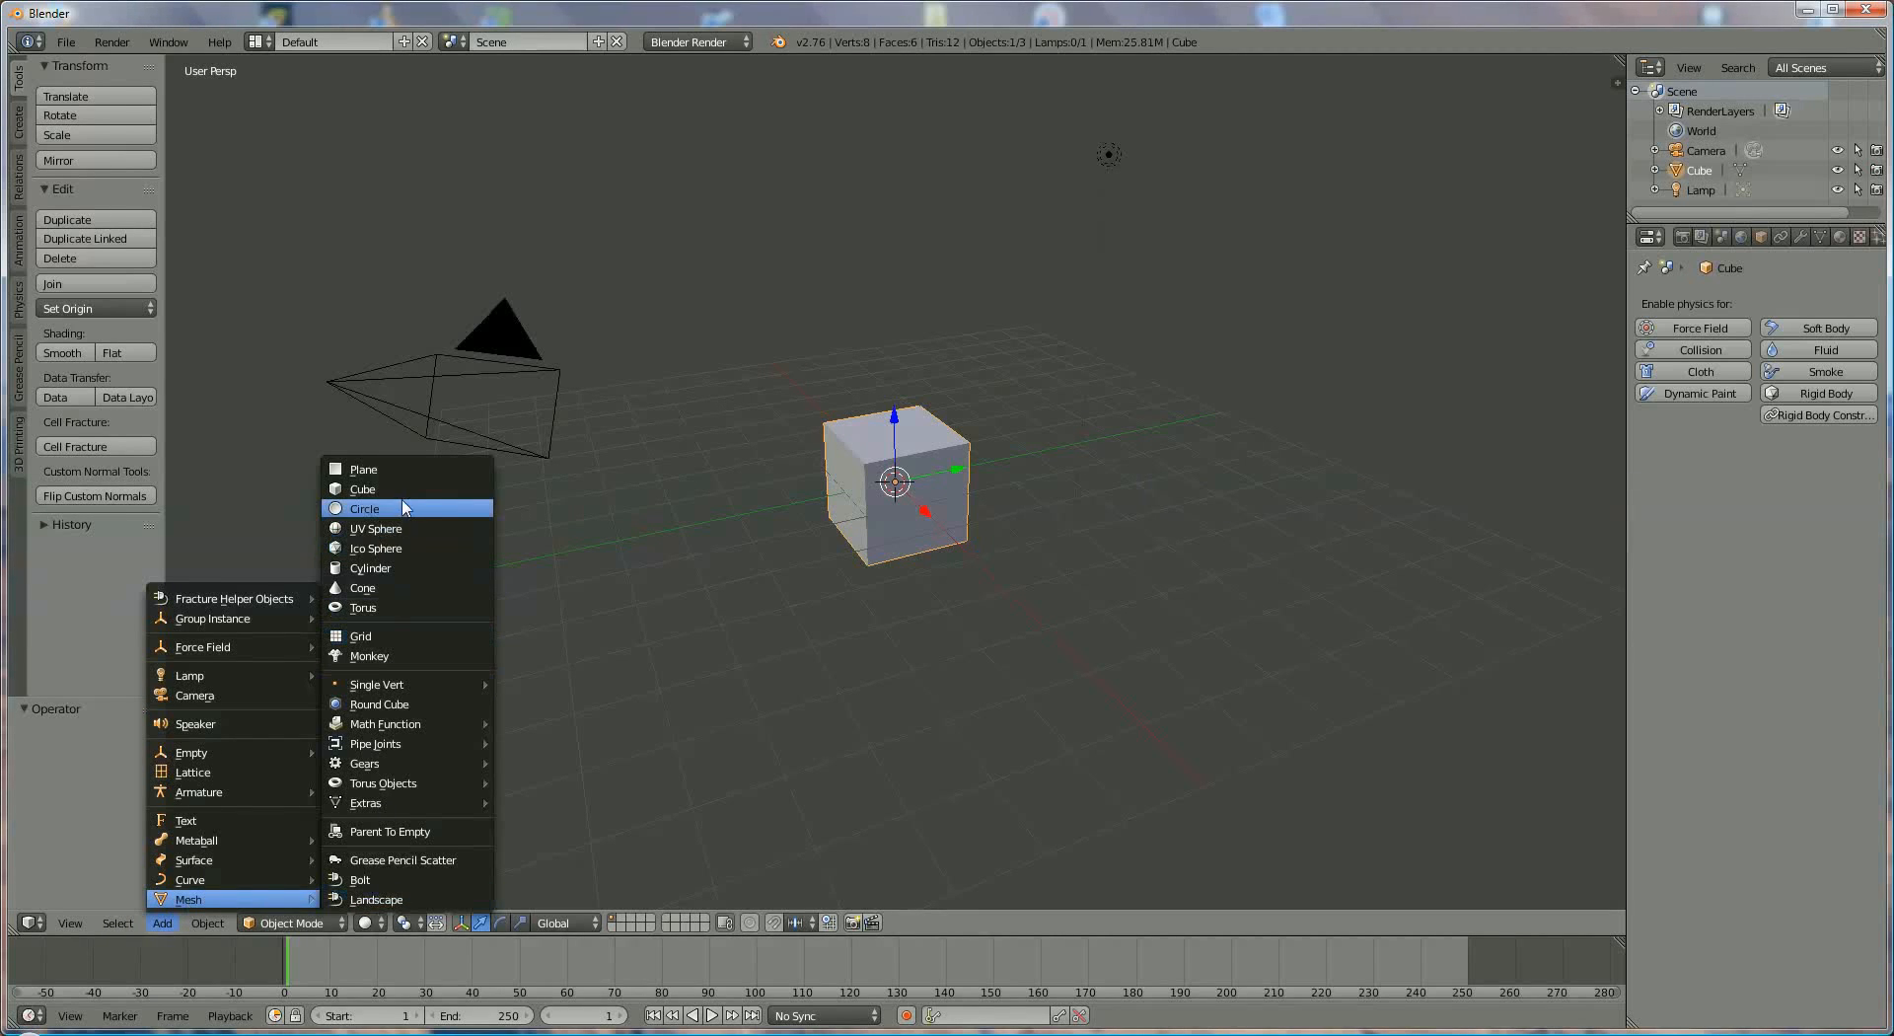
{"action": "left_click", "coordinate": [404, 510]}
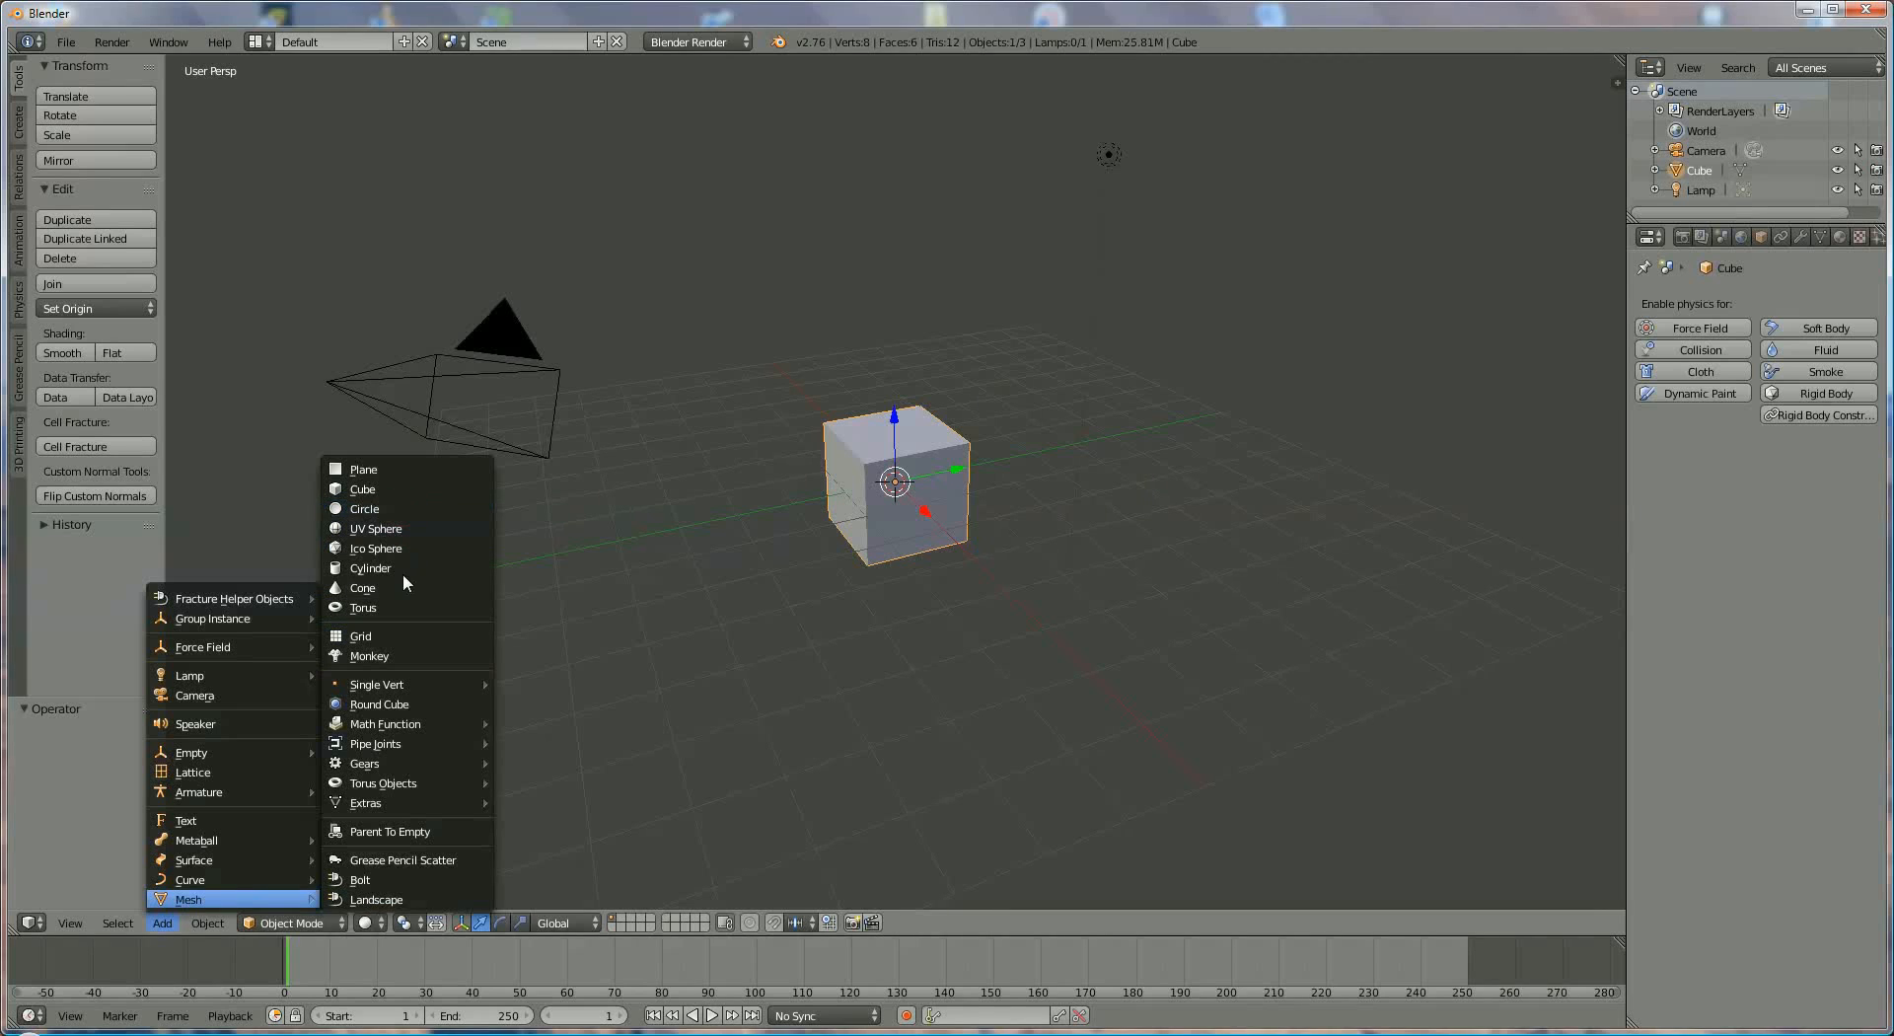
{"action": "left_click", "coordinate": [402, 607]}
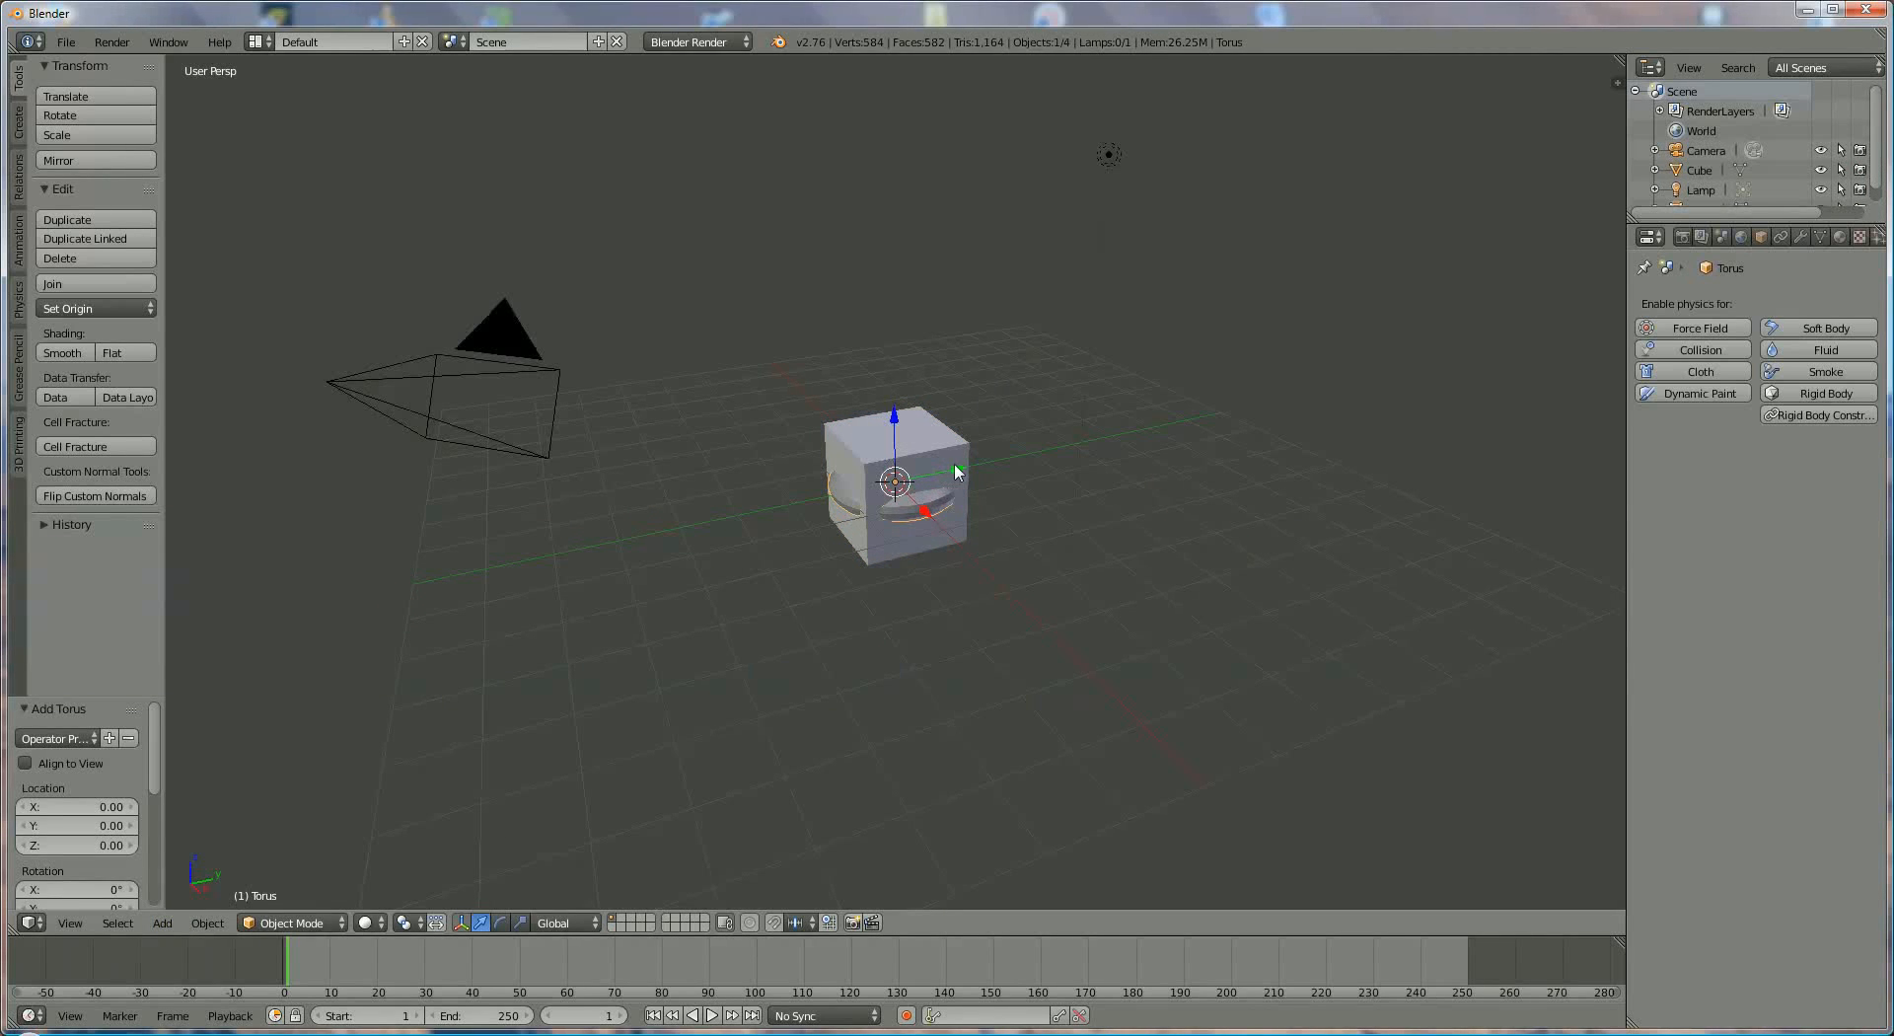
- Move the torus out of the cube by about -3.45 units along the Y axis
{"action": "key", "text": "g"}
{"action": "key", "text": "y"}
{"action": "left_click", "coordinate": [790, 506]}
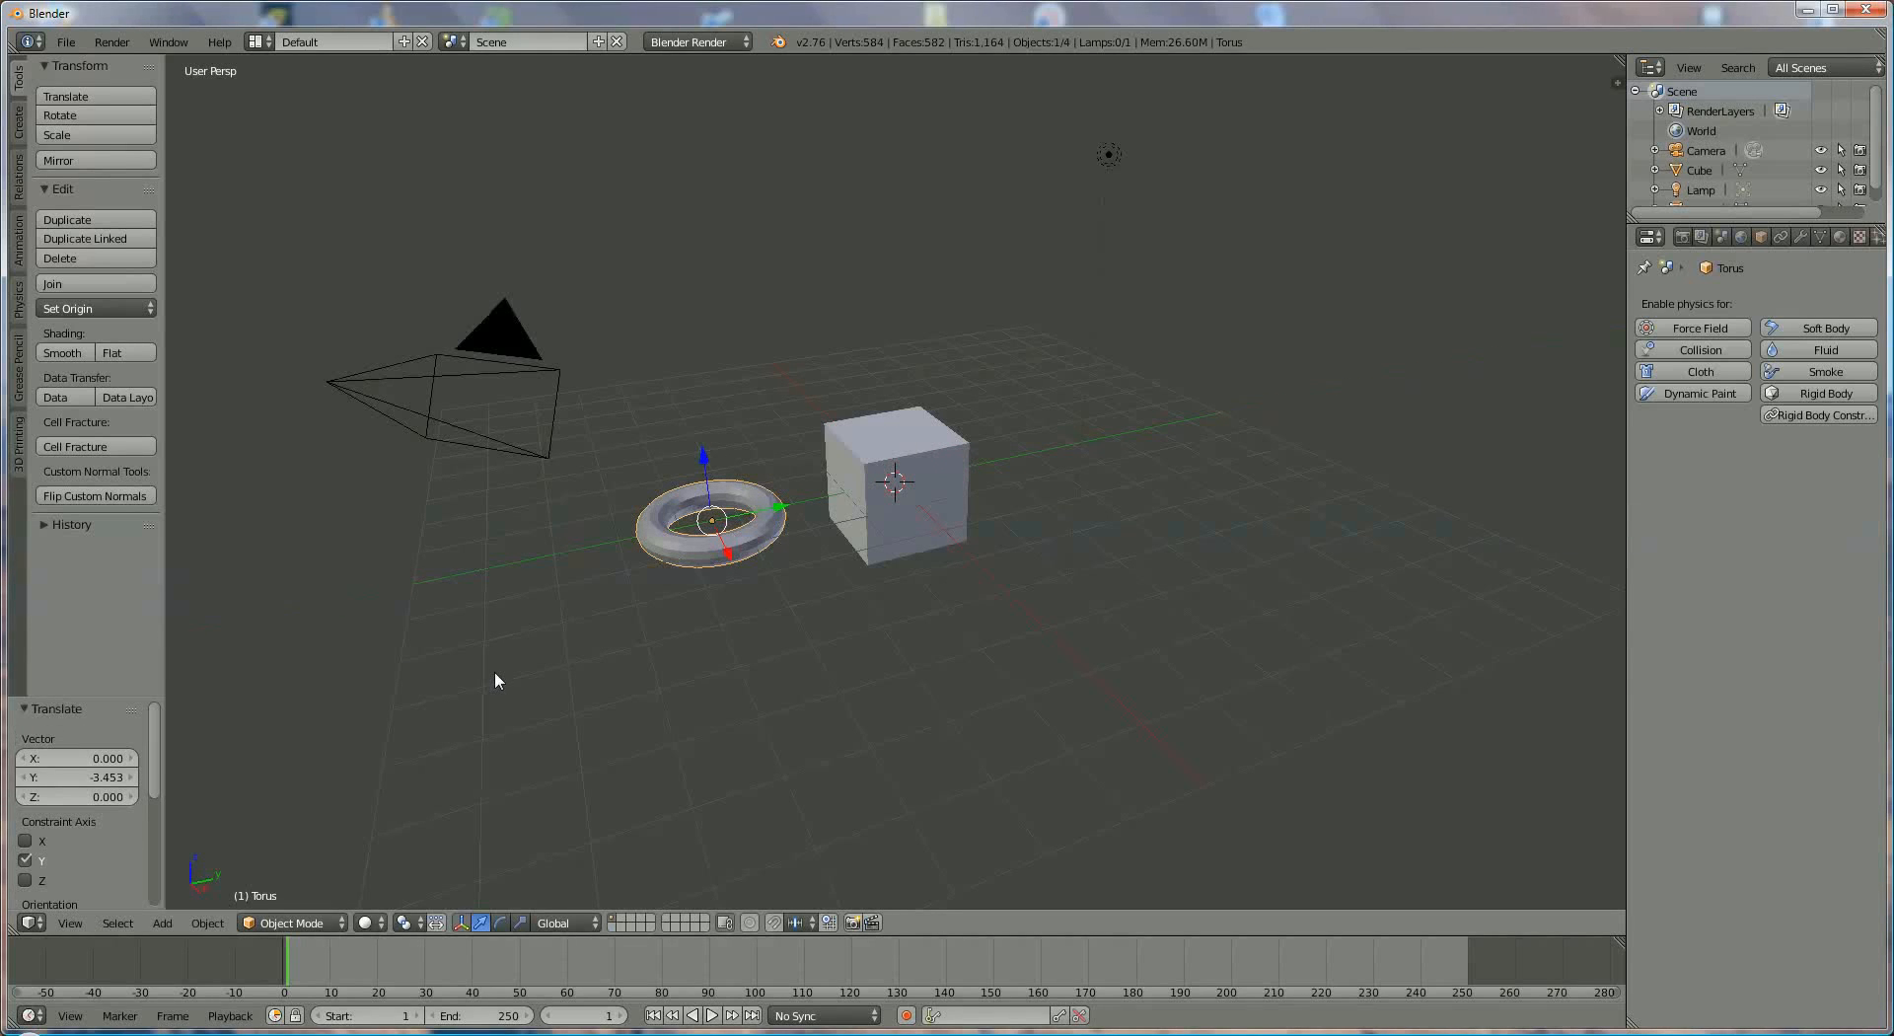
- Reposition the torus above the cube by shifting it along X, about 3.33 units up Z and about 4.88 units along Y
{"action": "left_click_drag", "start_coordinate": [729, 560], "coordinate": [814, 725]}
{"action": "left_click_drag", "start_coordinate": [788, 621], "coordinate": [757, 385]}
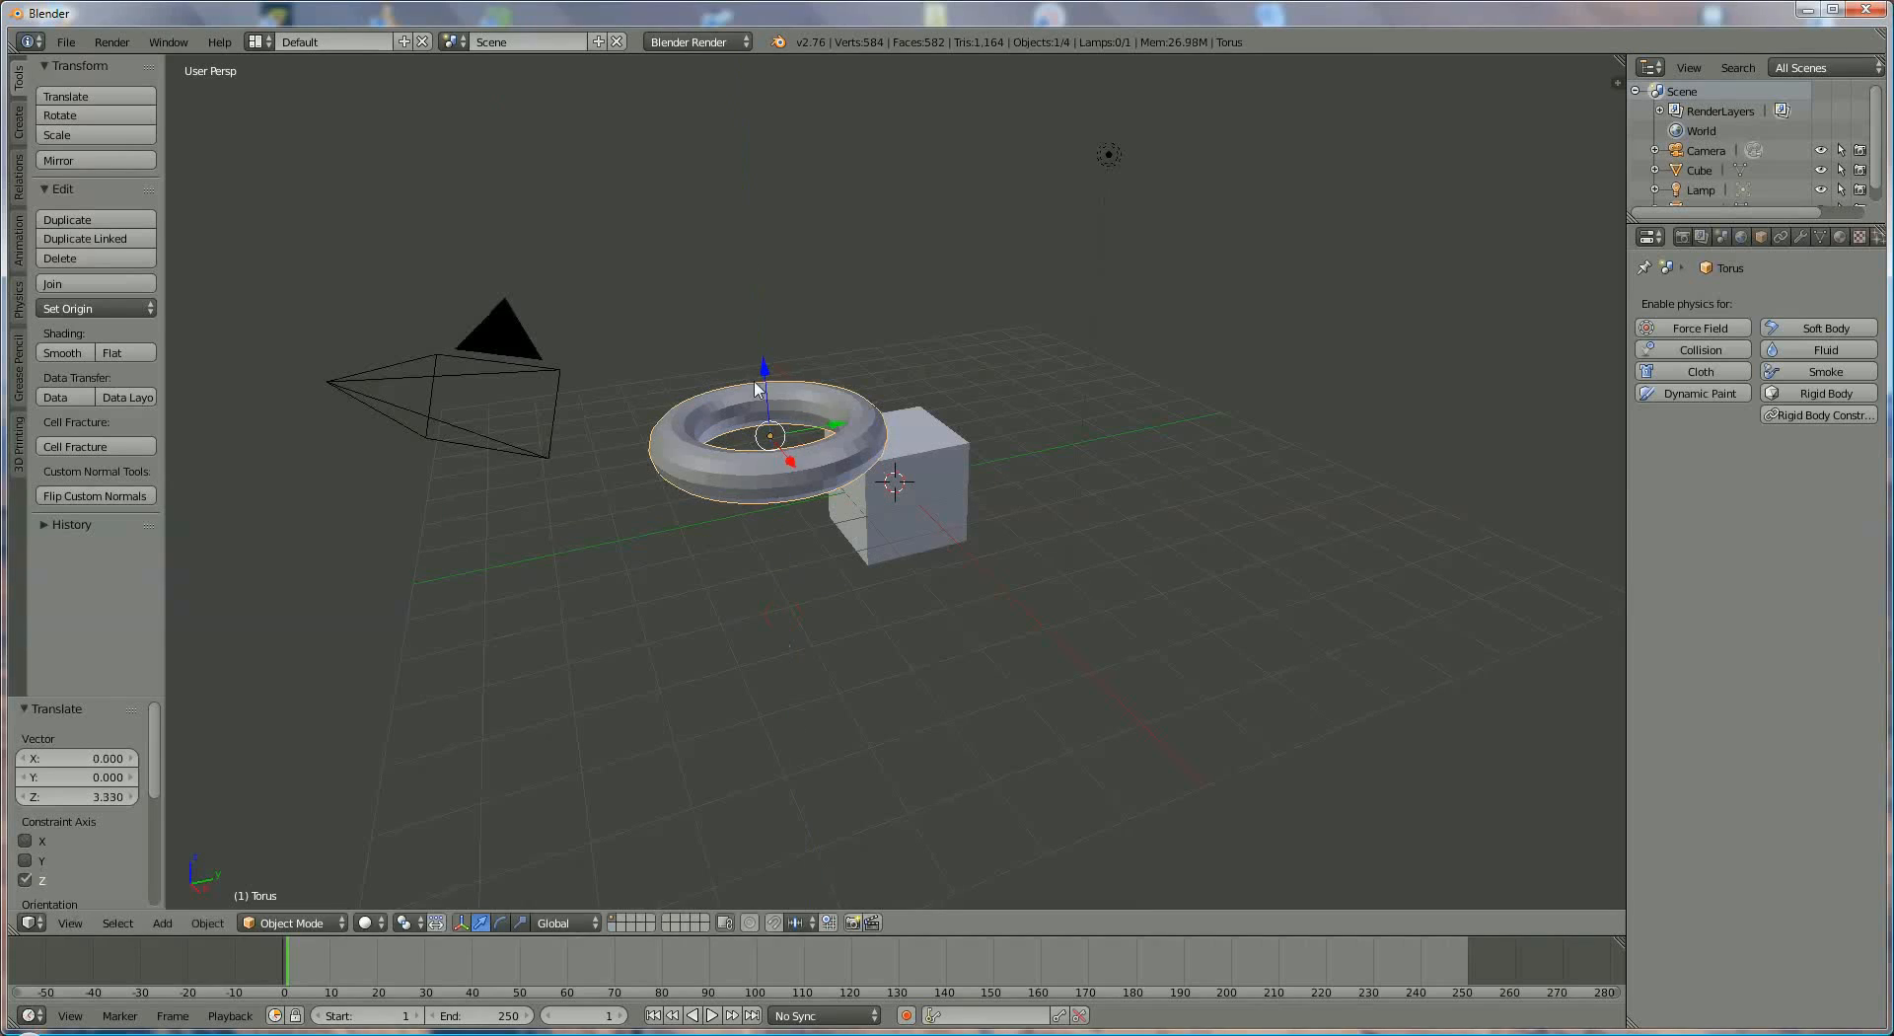
{"action": "left_click_drag", "start_coordinate": [794, 459], "coordinate": [957, 281]}
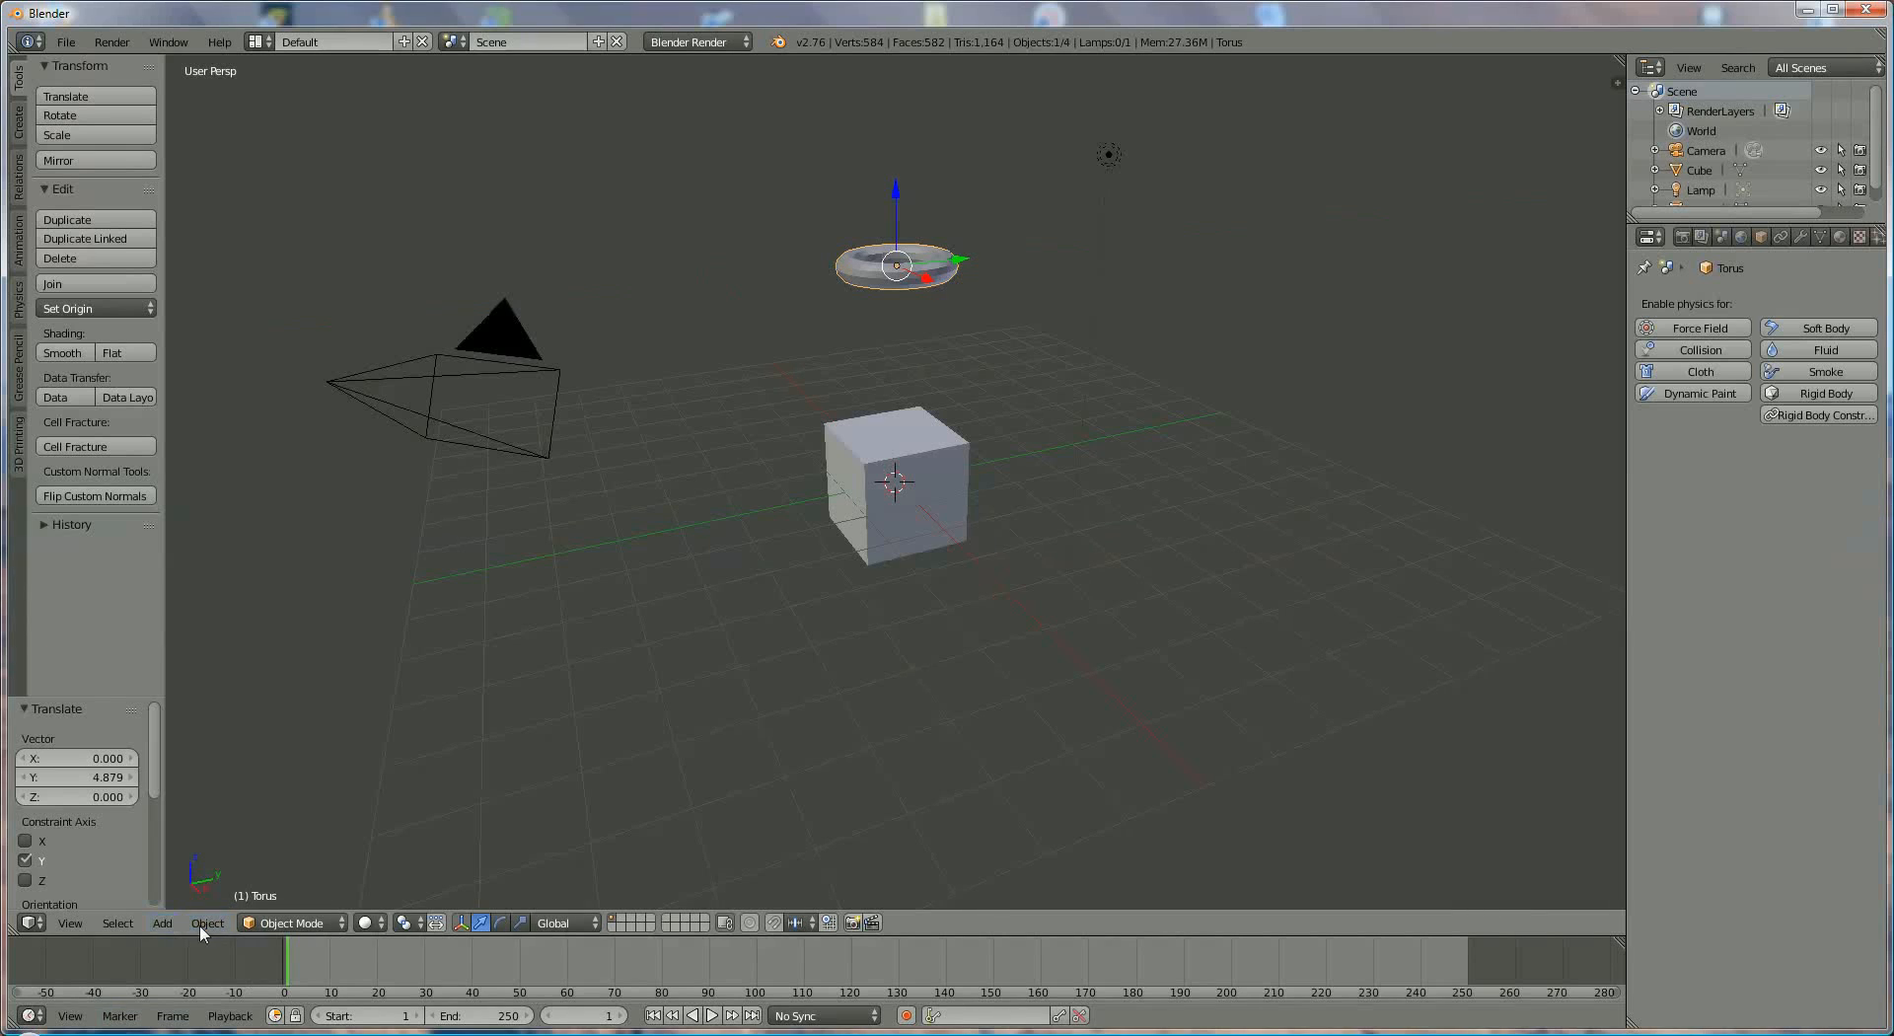
- Look through the commands for adding objects and the object-editing commands, including Make Links and Animation
{"action": "left_click", "coordinate": [163, 923]}
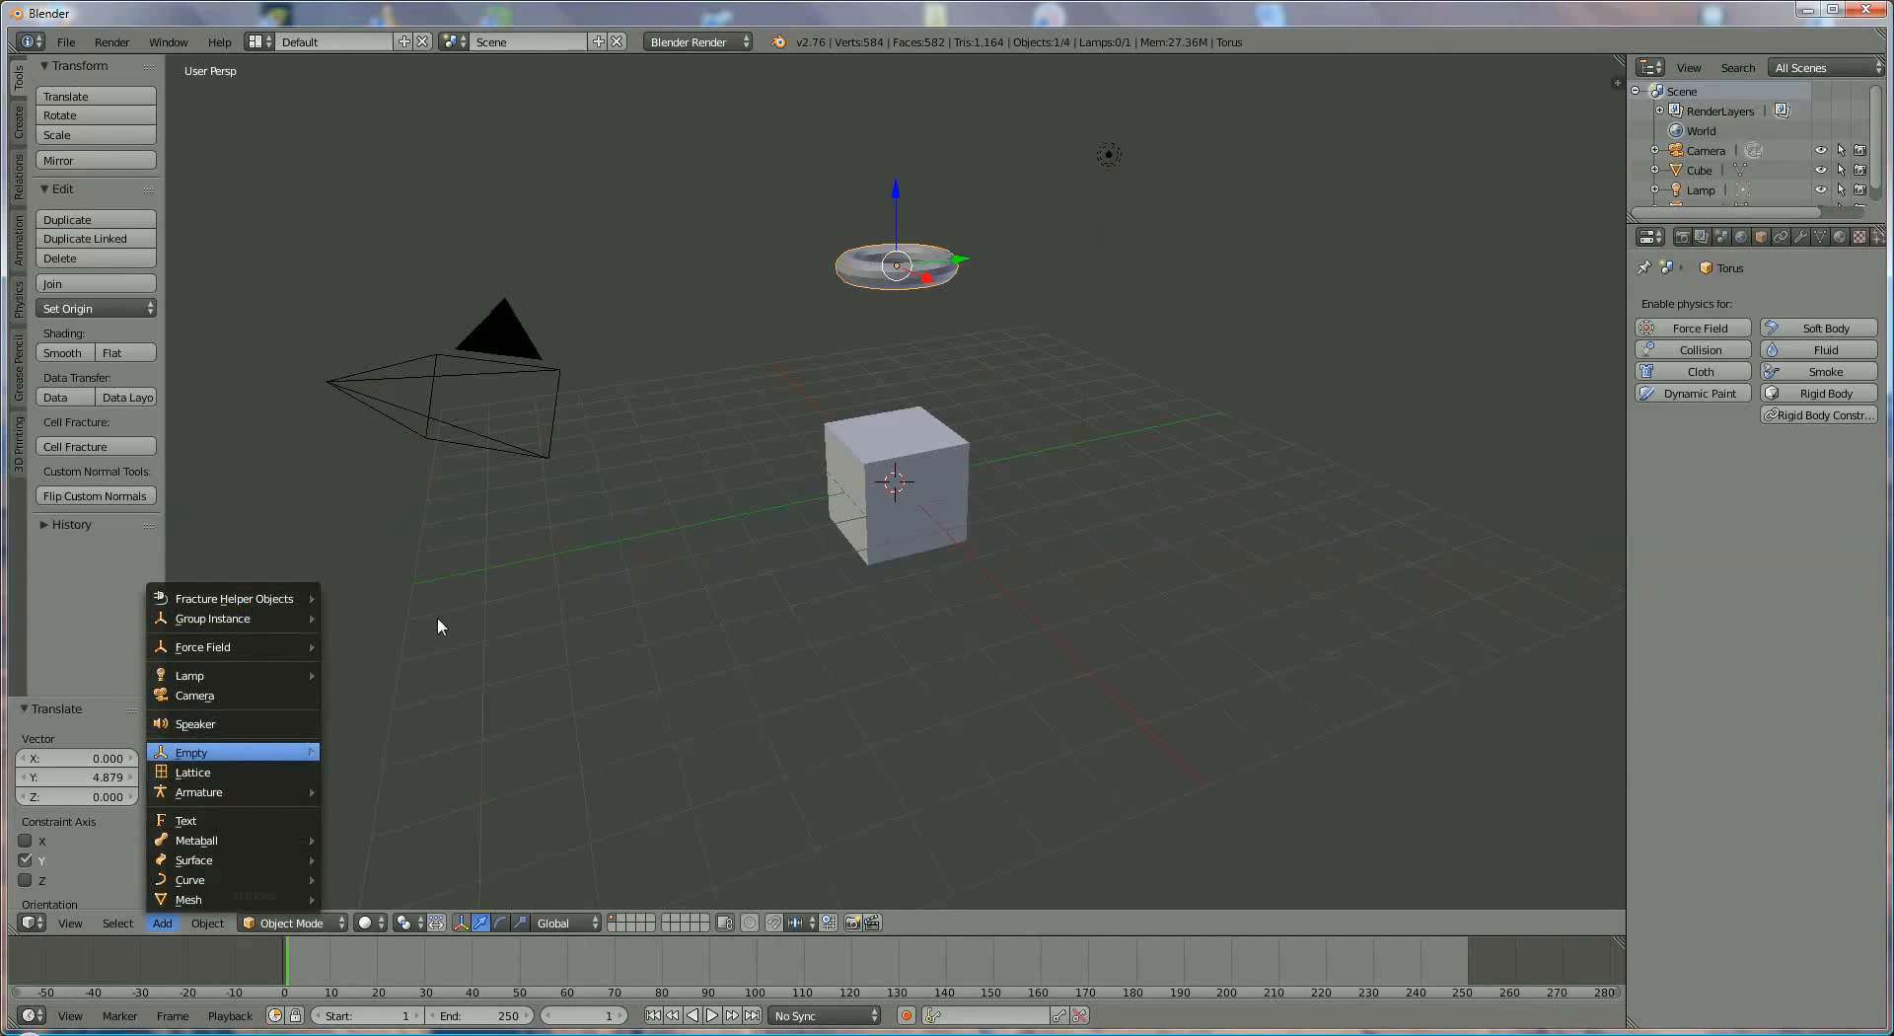
{"action": "left_click", "coordinate": [208, 924]}
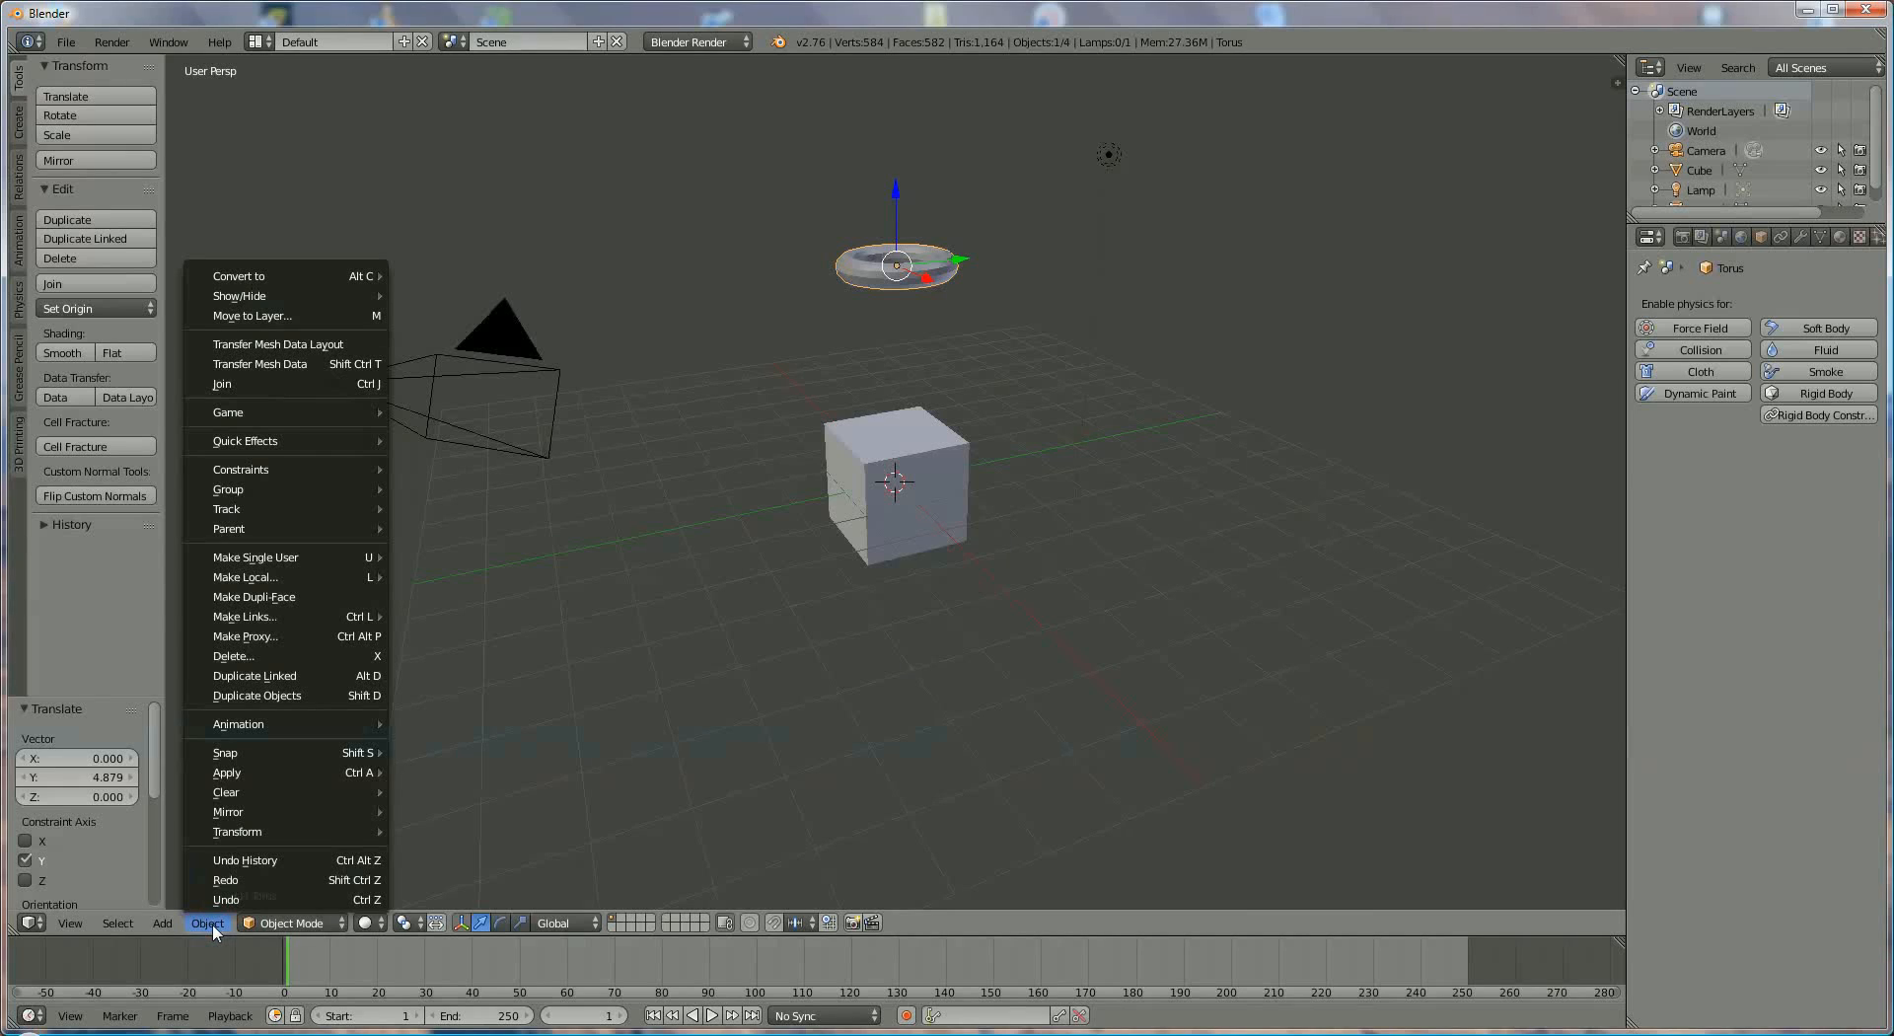
{"action": "mouse_move", "coordinate": [305, 609]}
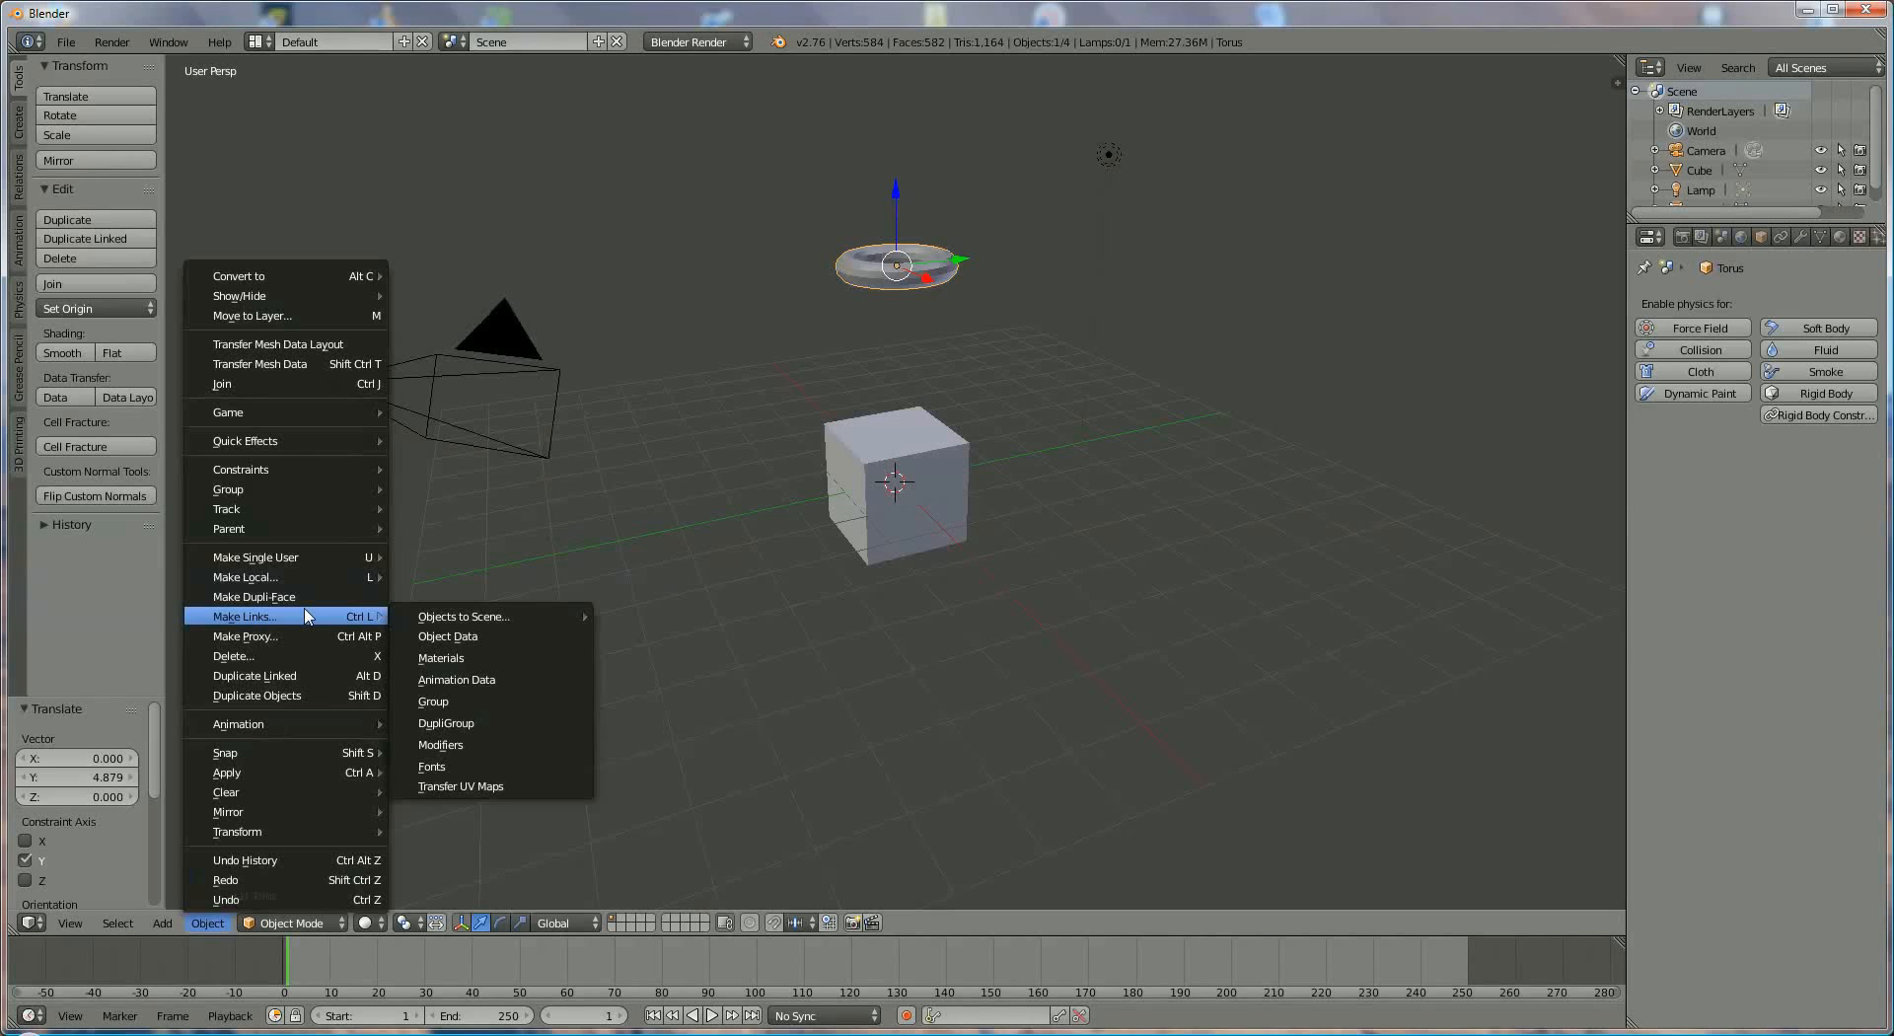
{"action": "mouse_move", "coordinate": [336, 724]}
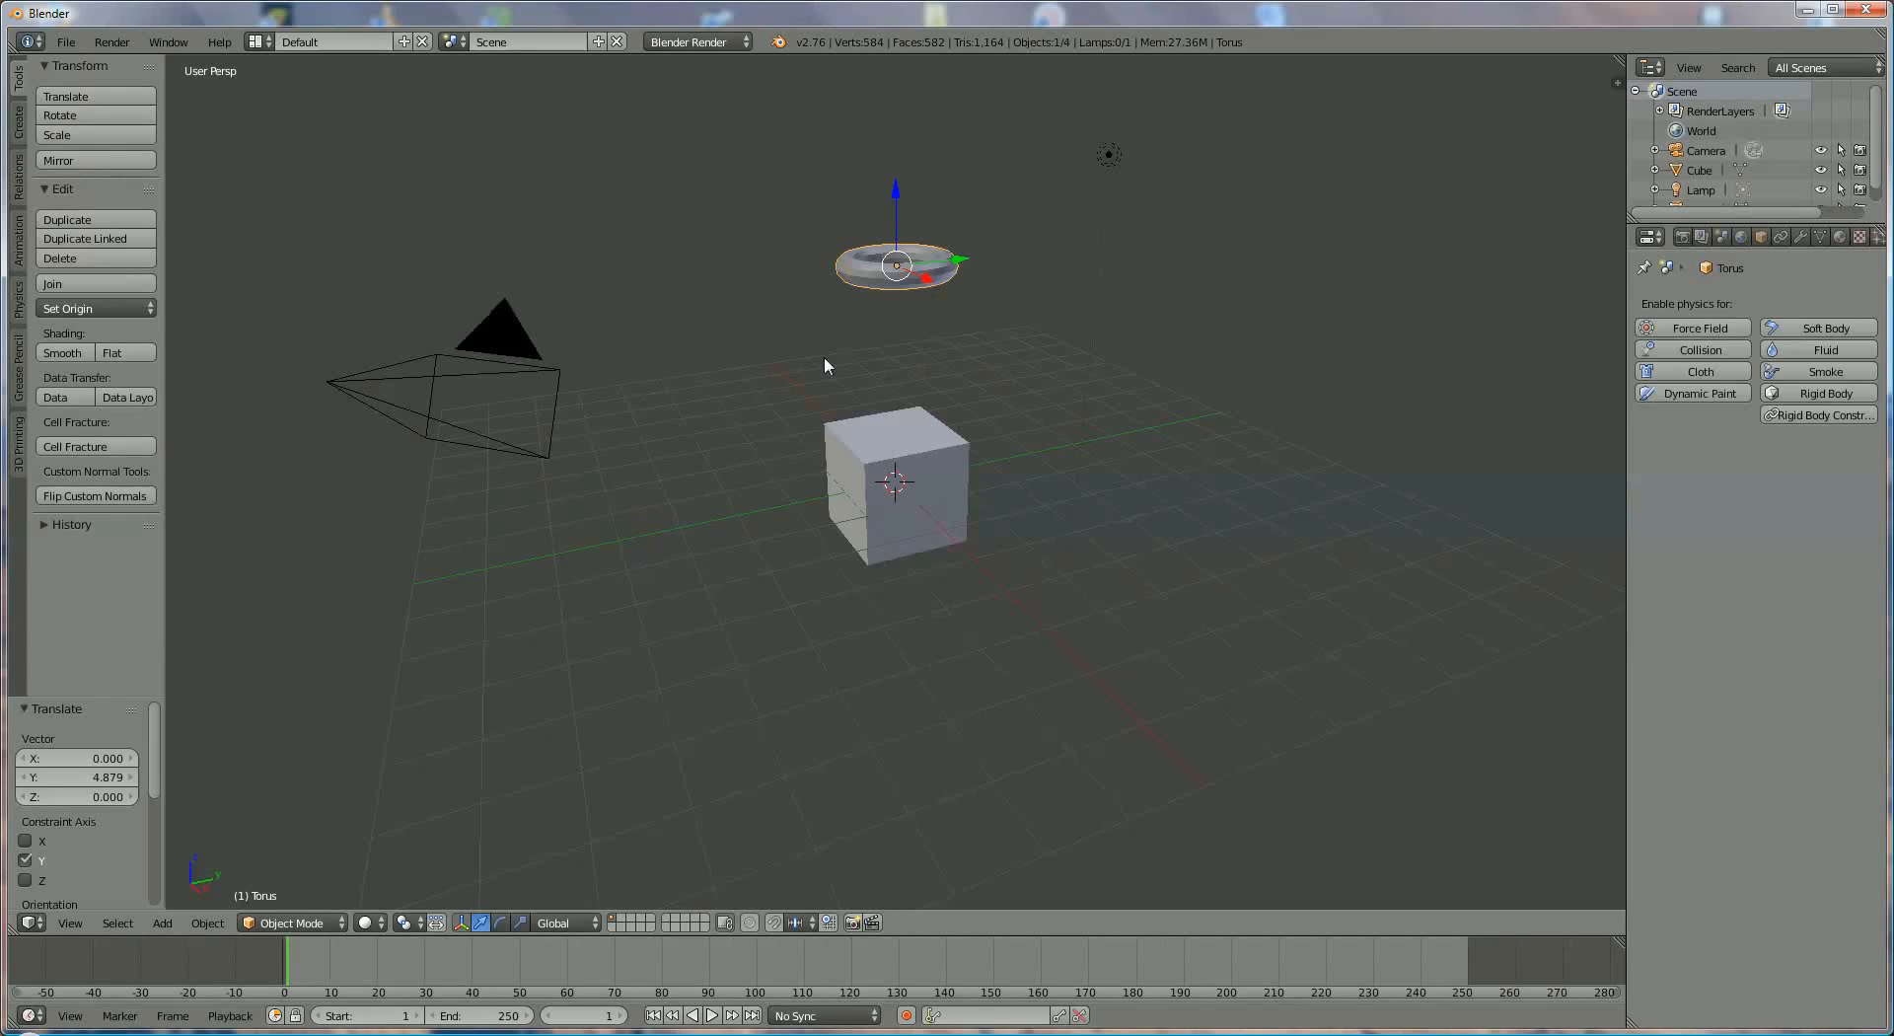
- Look at the interaction modes, and preview the scene in Wireframe, Texture and Material viewport shading
{"action": "left_click", "coordinate": [287, 922]}
{"action": "left_click", "coordinate": [376, 923]}
{"action": "left_click", "coordinate": [381, 923]}
{"action": "left_click", "coordinate": [385, 868]}
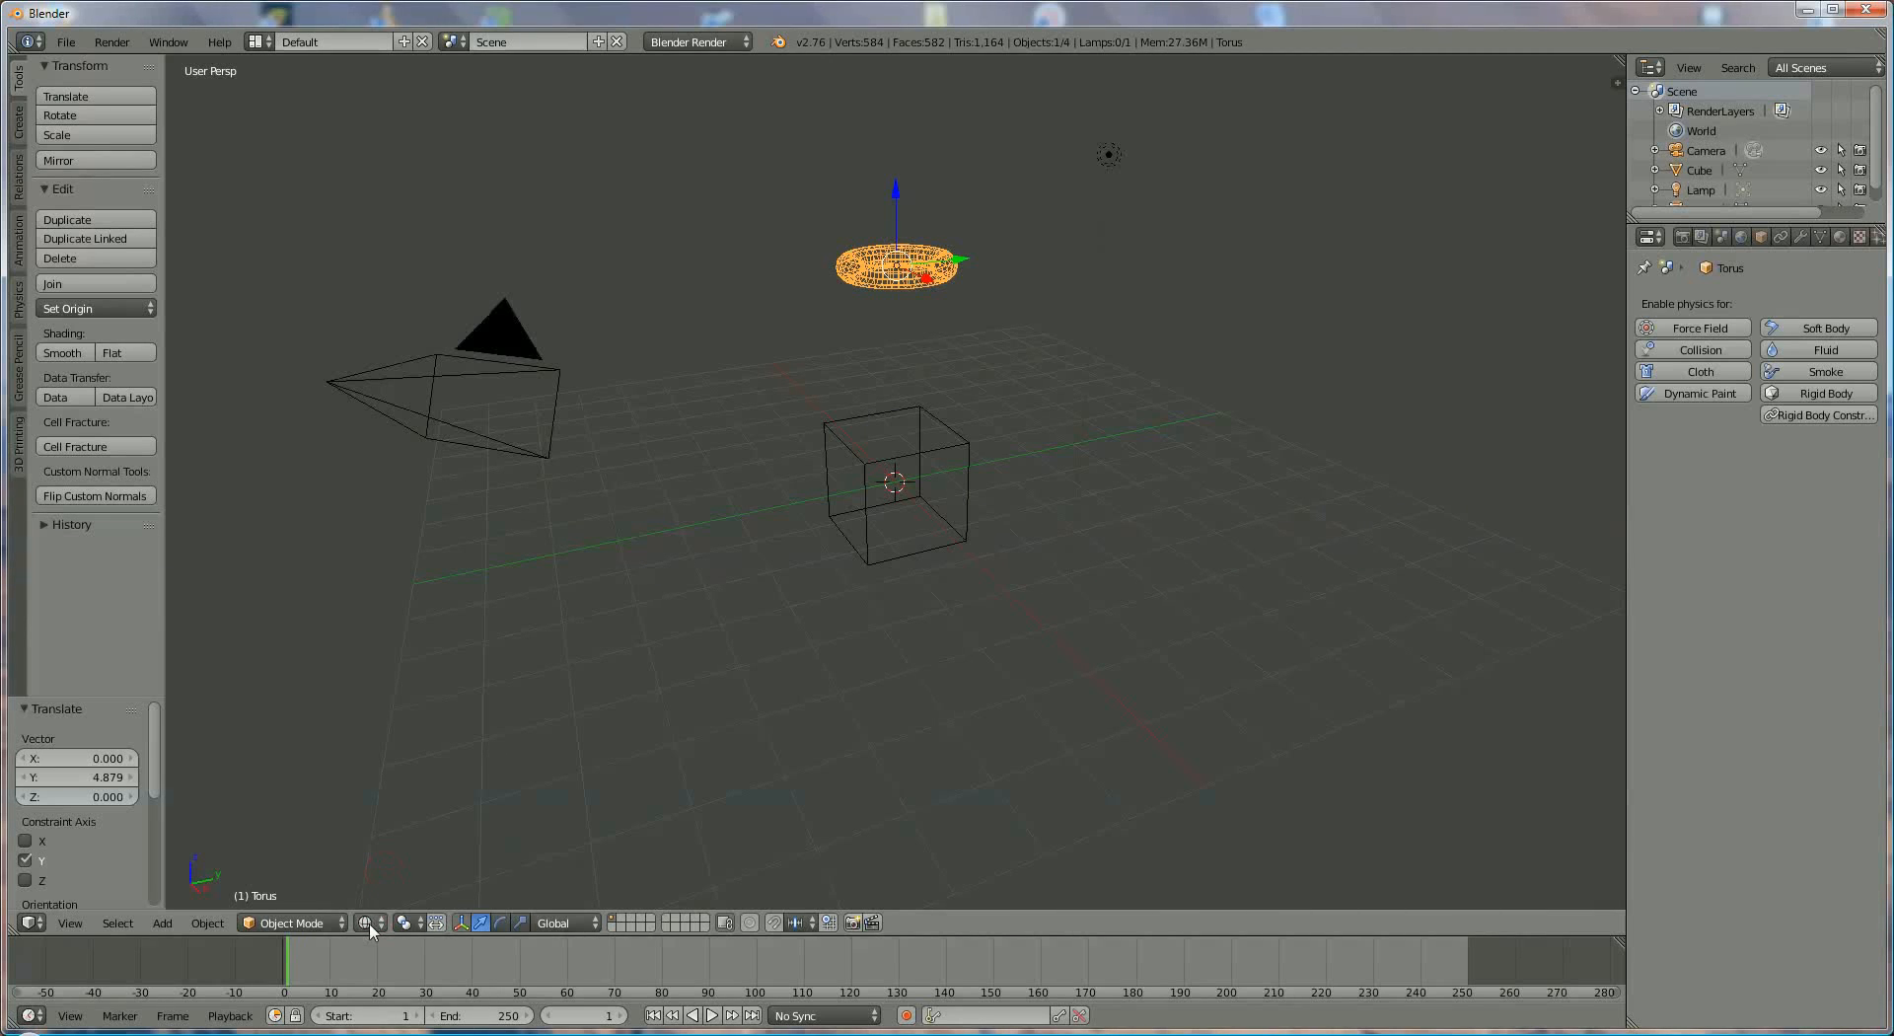
{"action": "left_click", "coordinate": [371, 925]}
{"action": "left_click", "coordinate": [404, 838]}
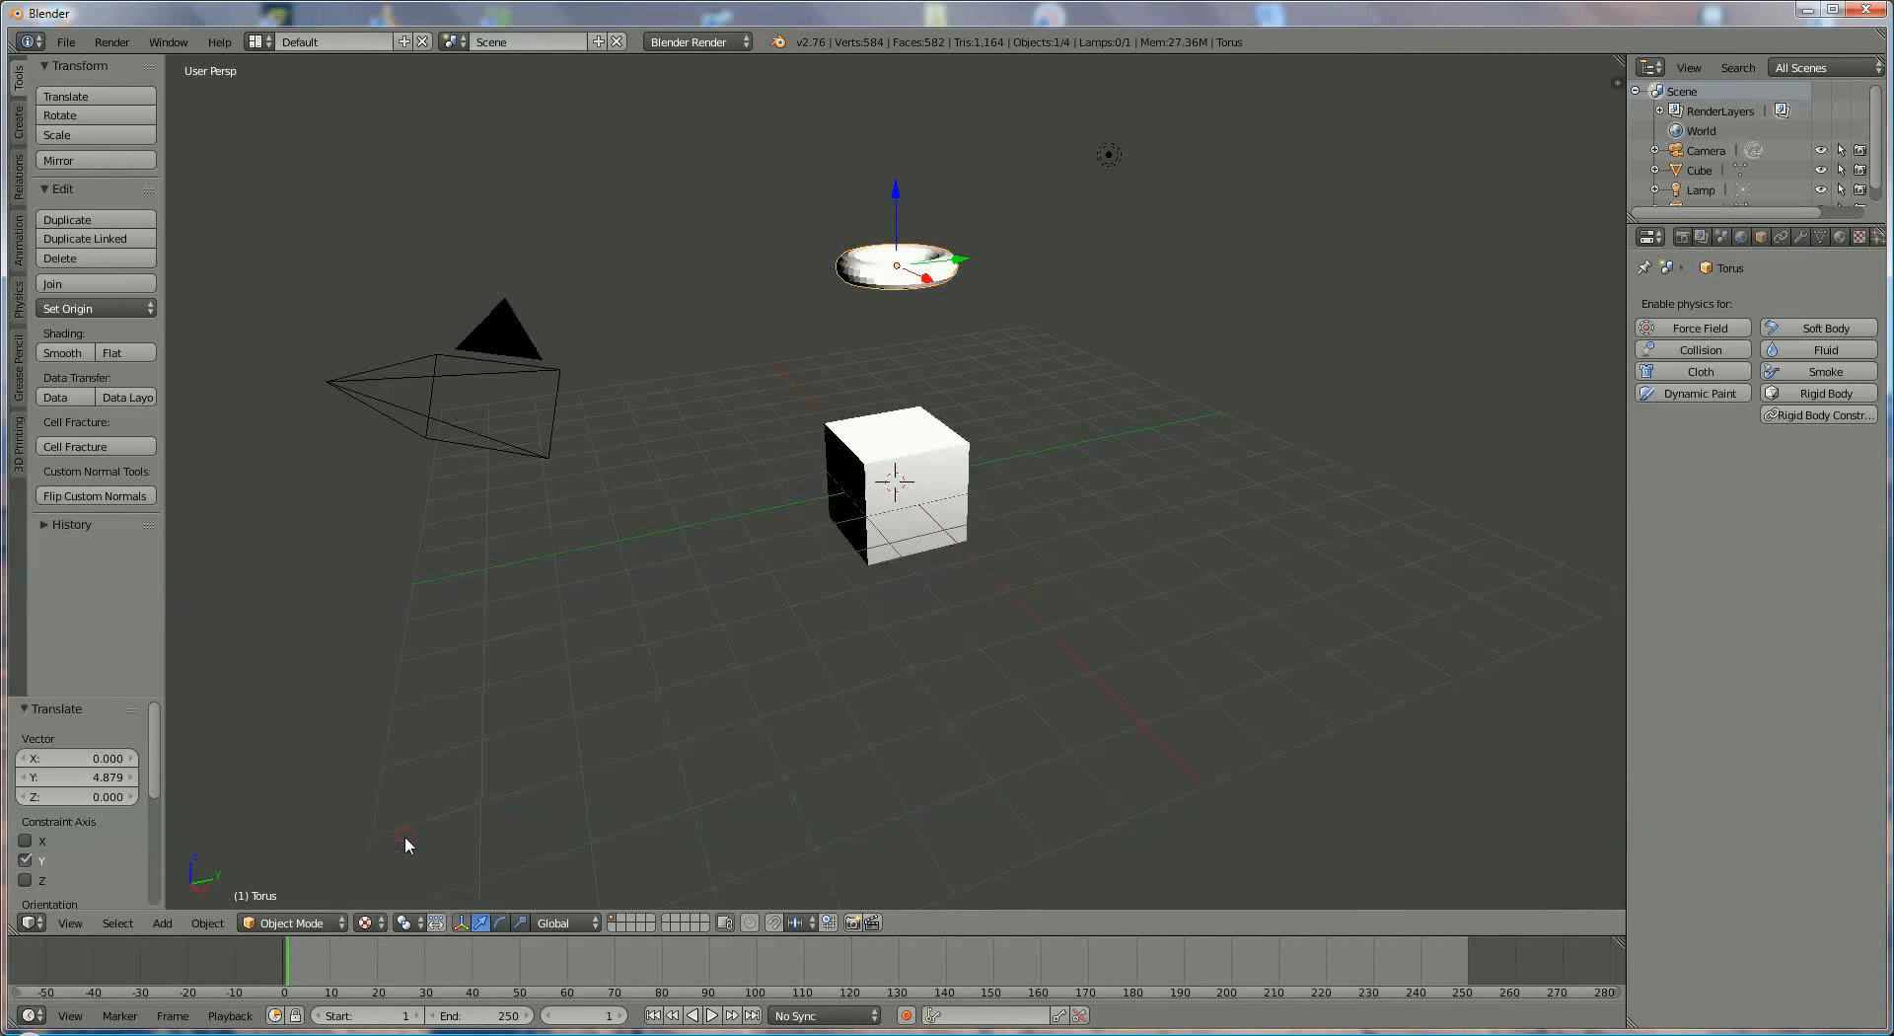
{"action": "left_click", "coordinate": [369, 923]}
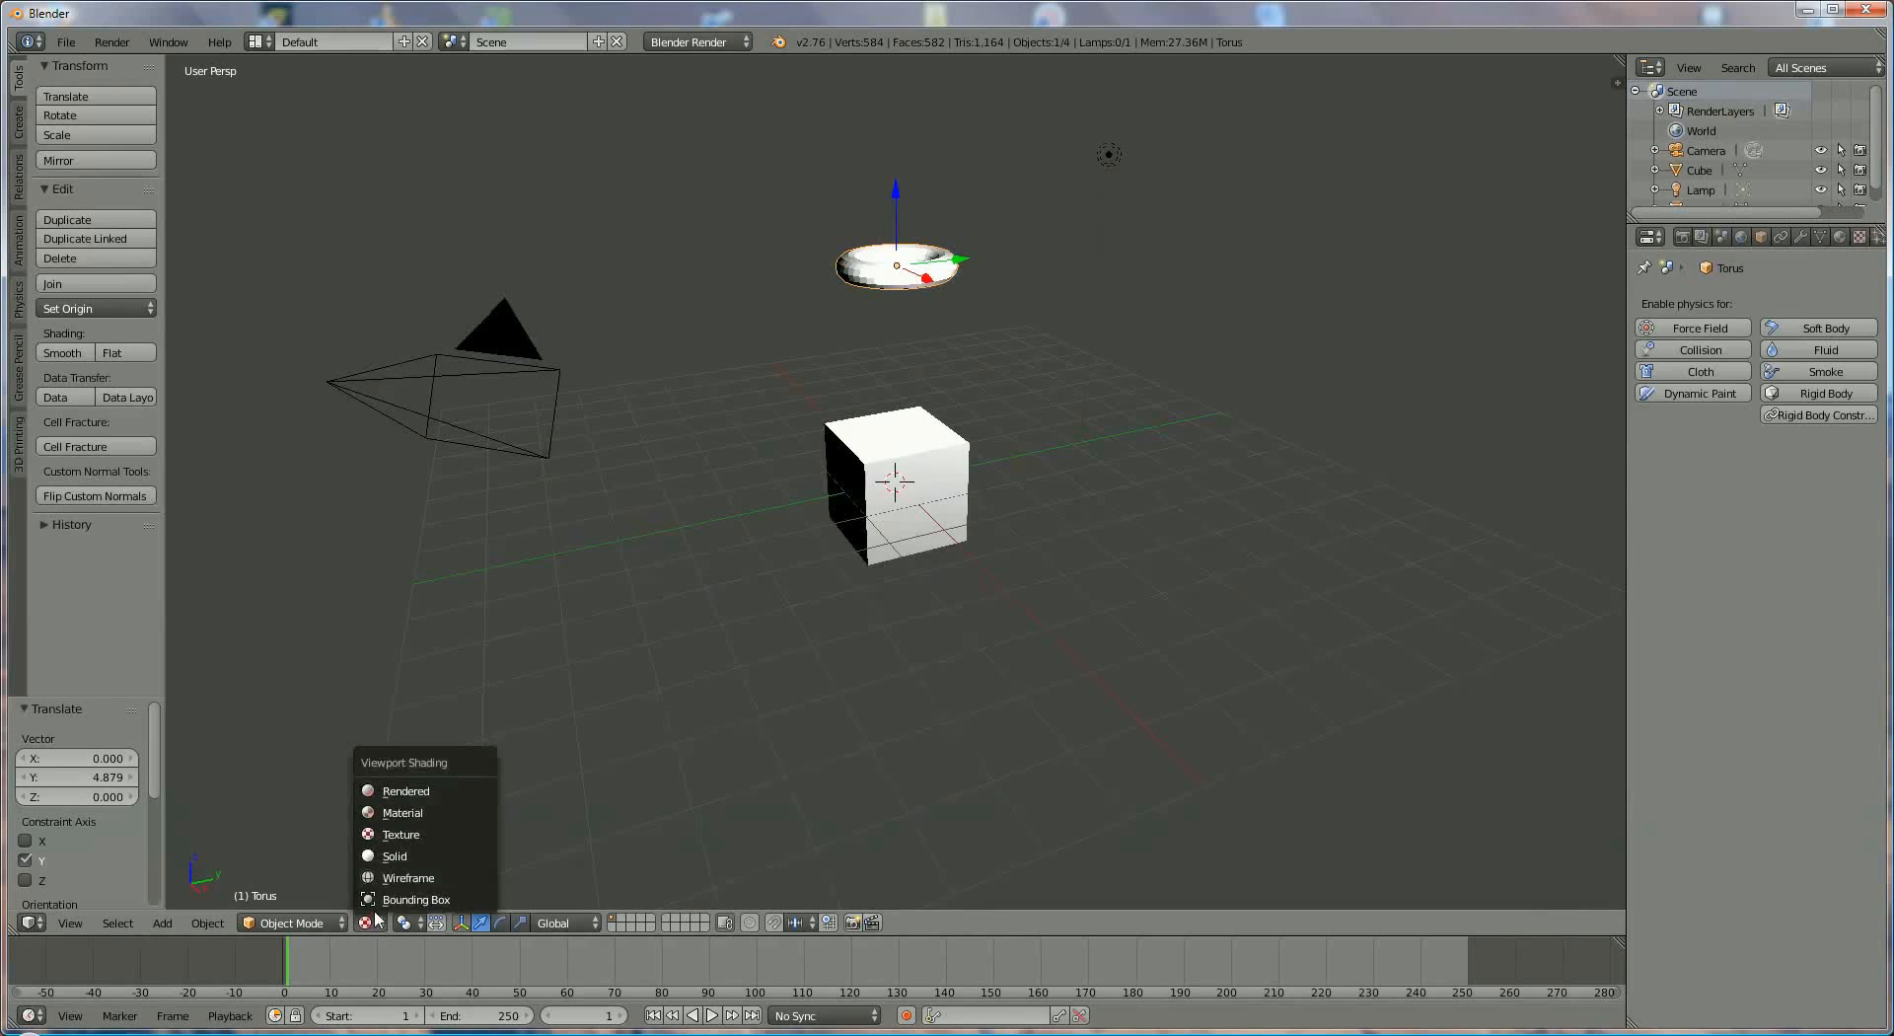
{"action": "left_click", "coordinate": [401, 821]}
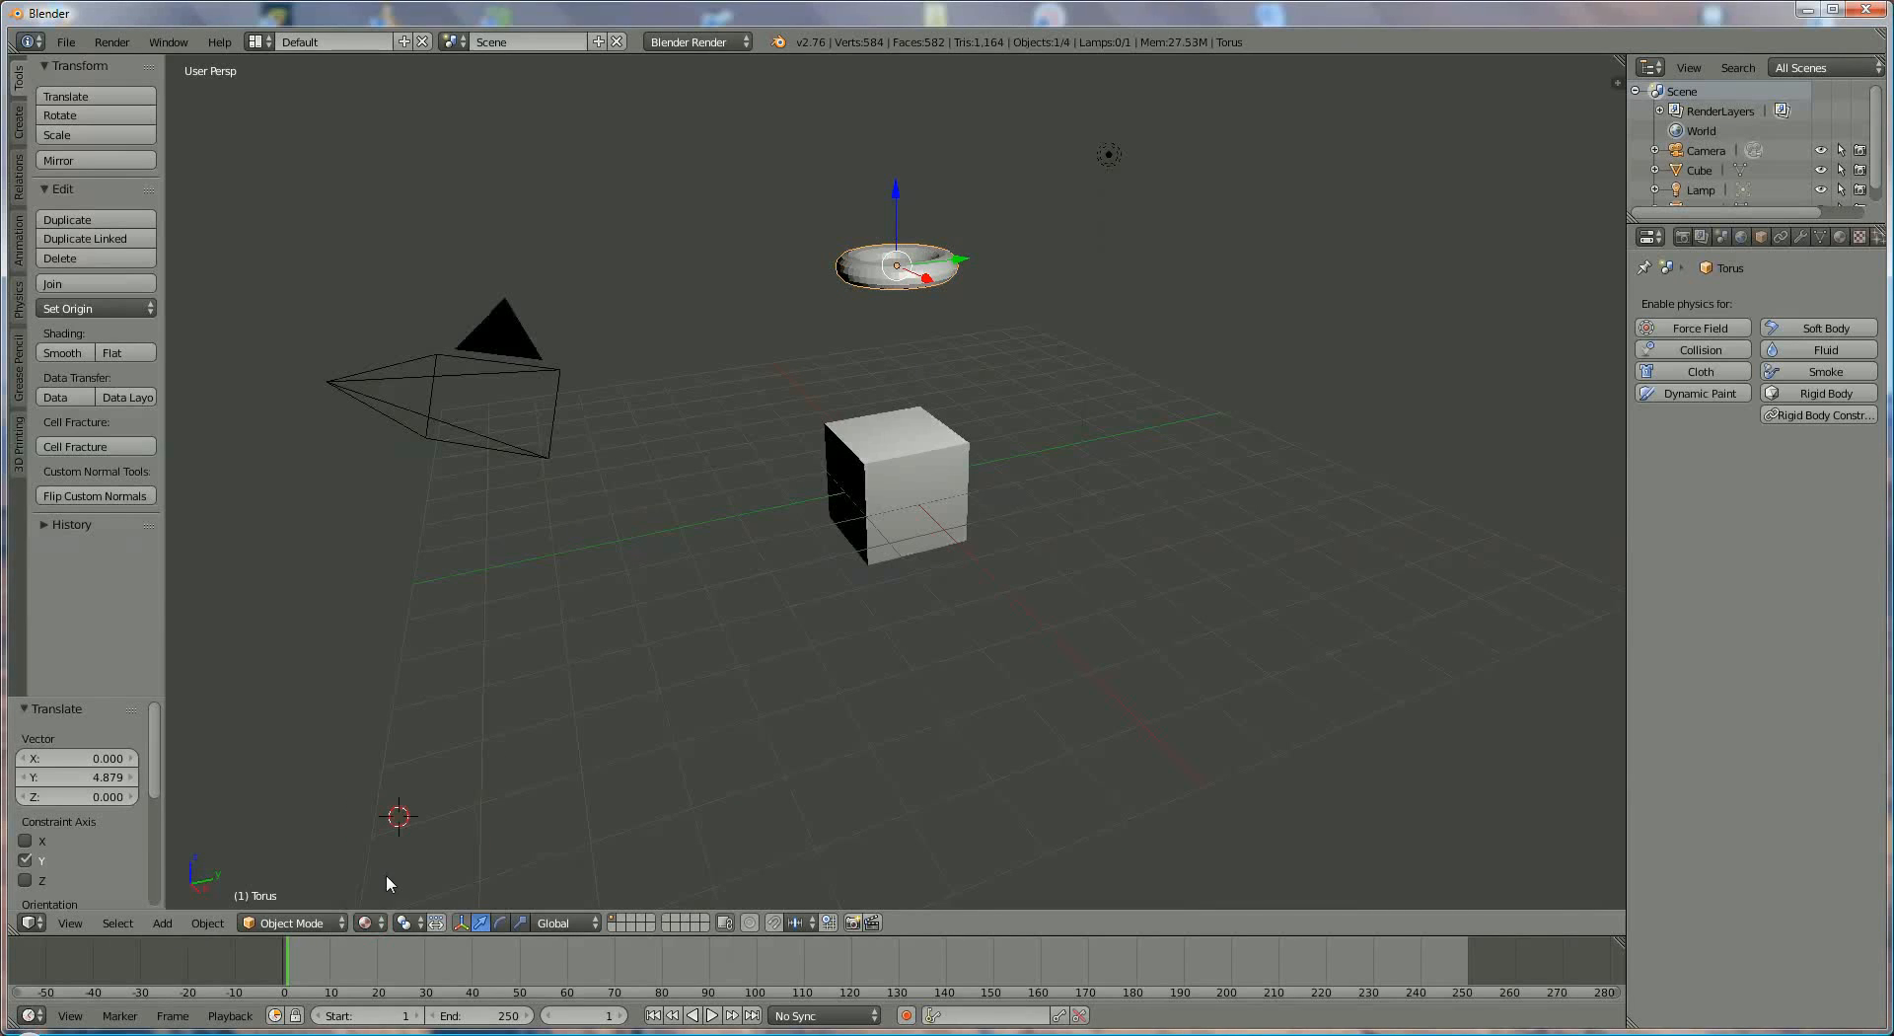
- Preview the scene in Rendered and Bounding Box viewport shading, and return it to Solid
{"action": "left_click", "coordinate": [378, 924]}
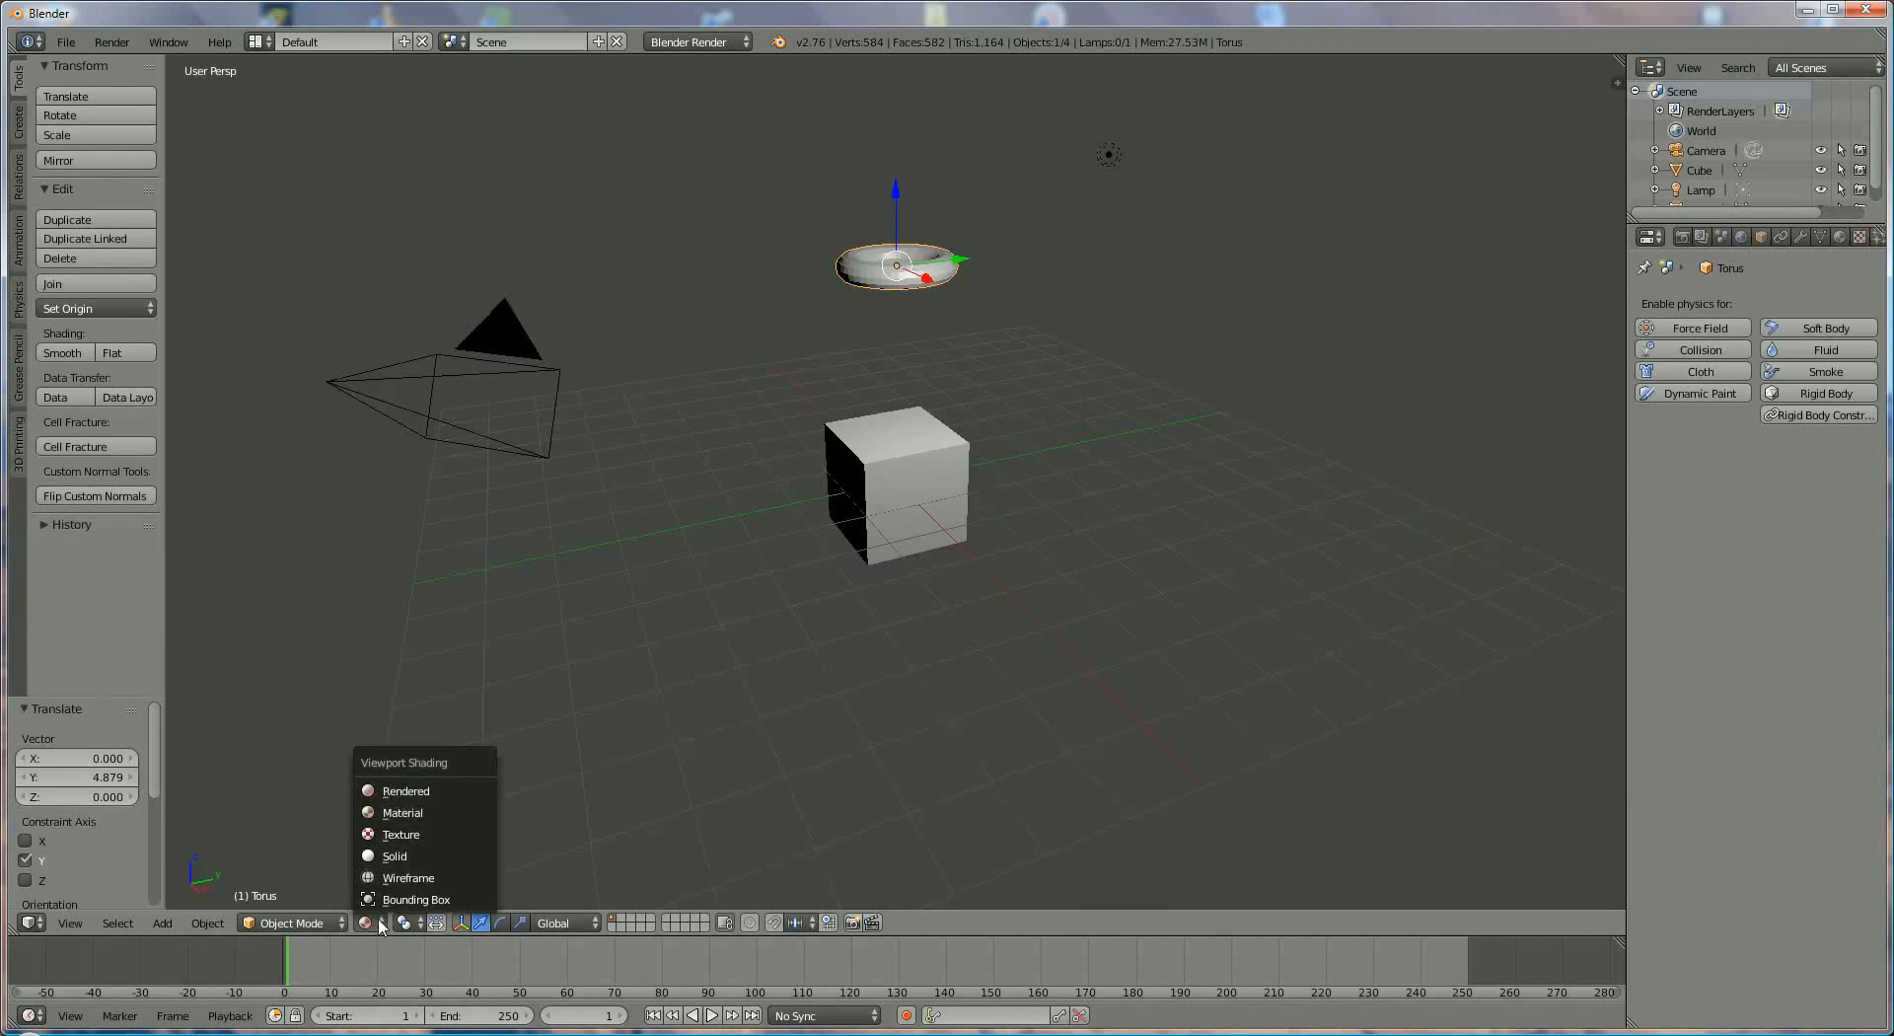
{"action": "left_click", "coordinate": [401, 797]}
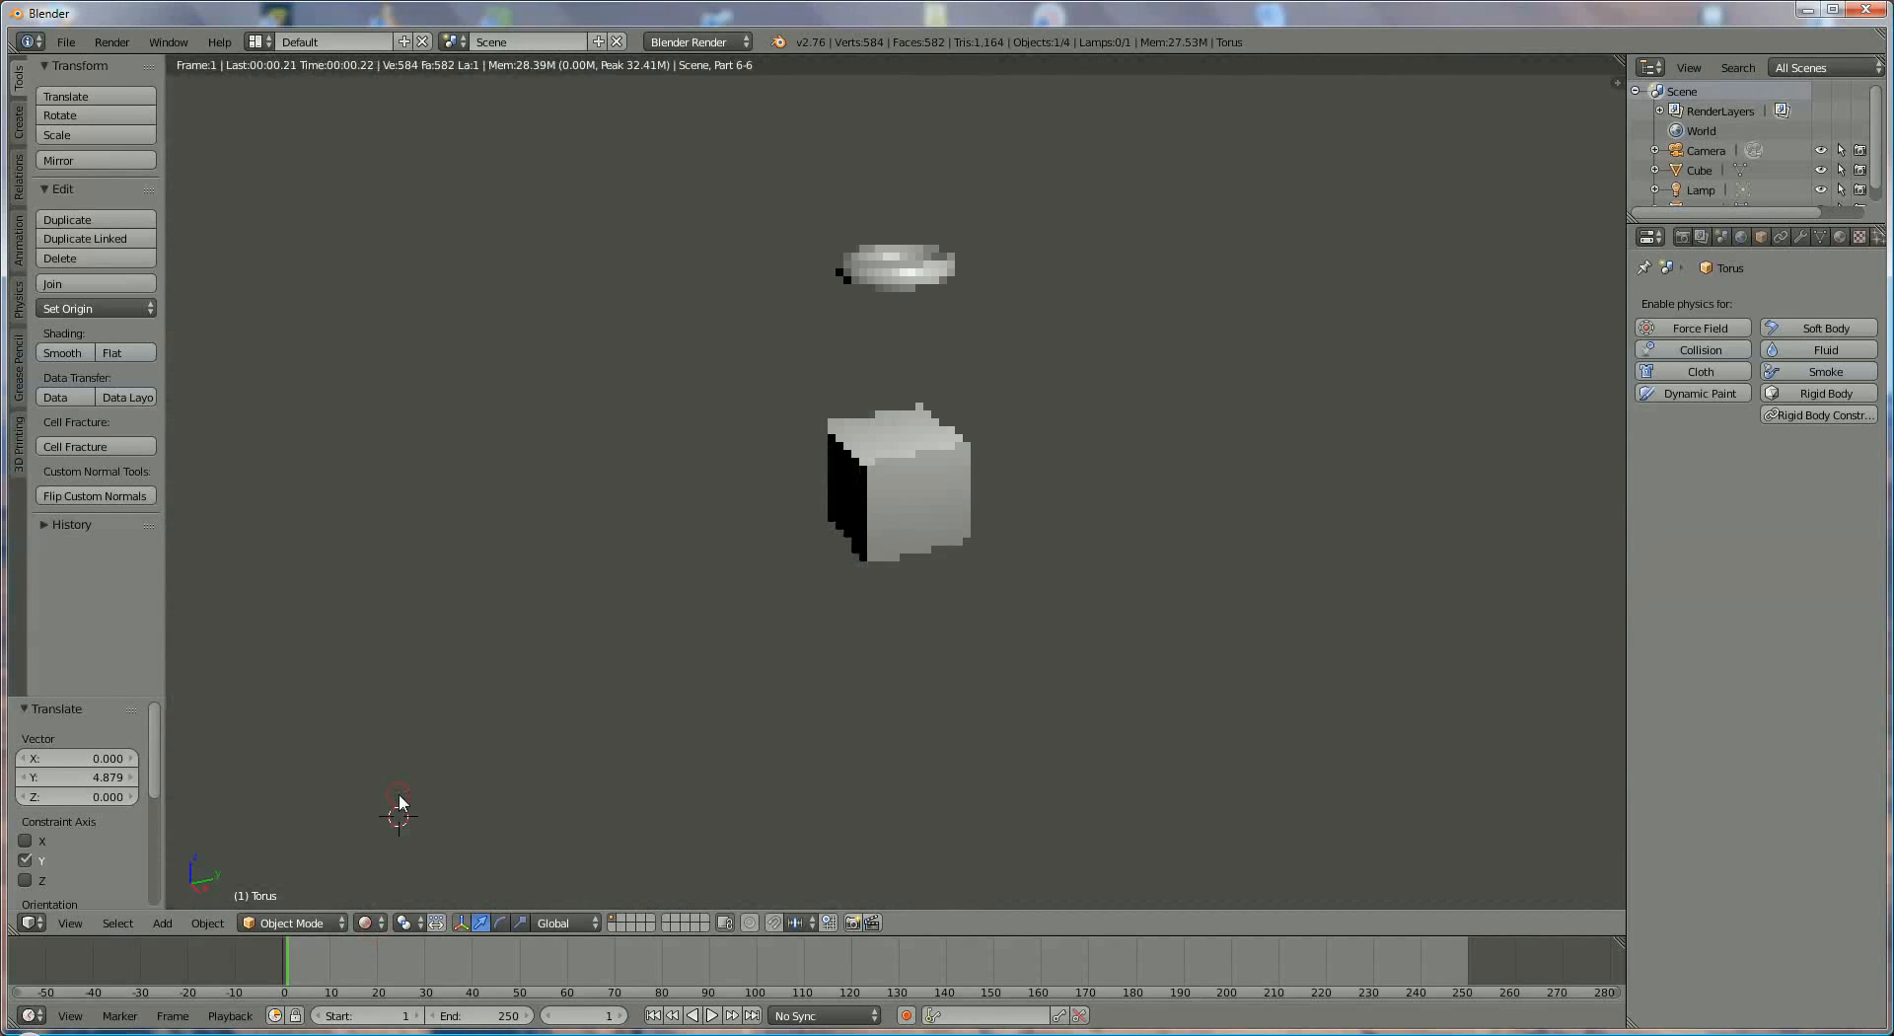
{"action": "left_click", "coordinate": [379, 926]}
{"action": "left_click", "coordinate": [414, 899]}
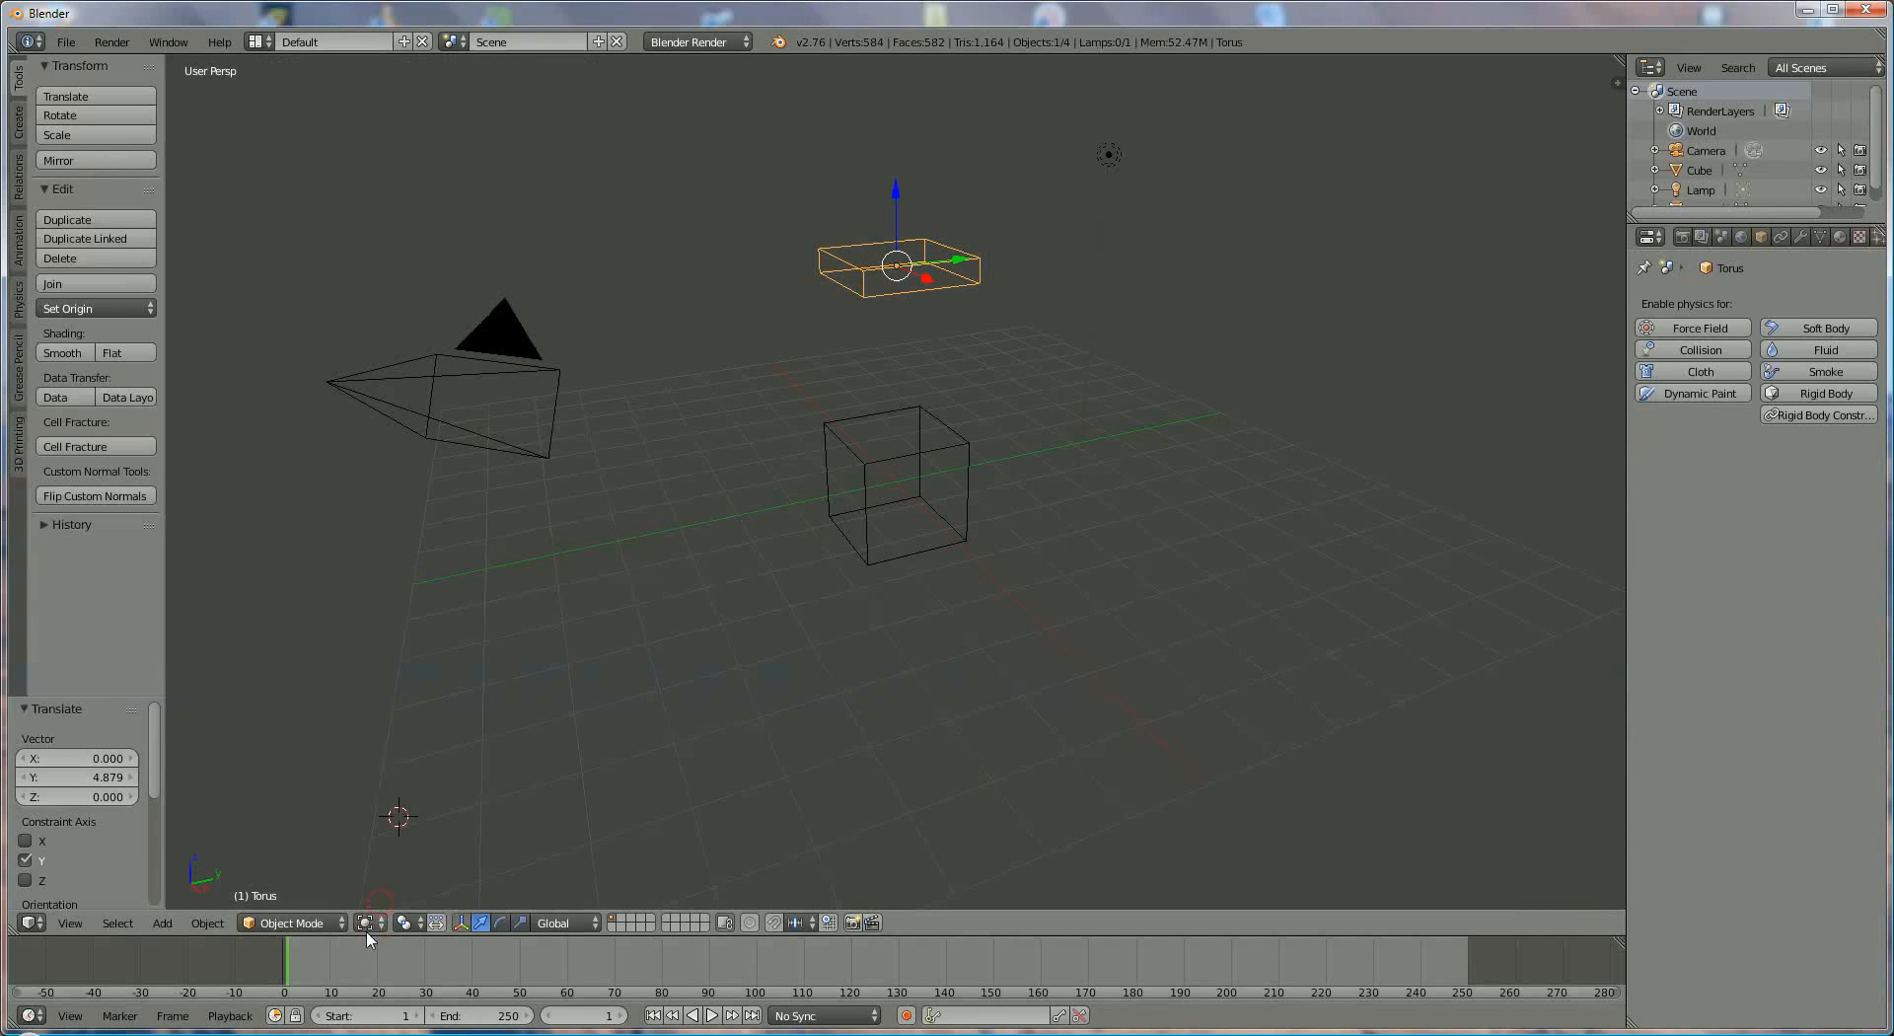
{"action": "left_click", "coordinate": [376, 930]}
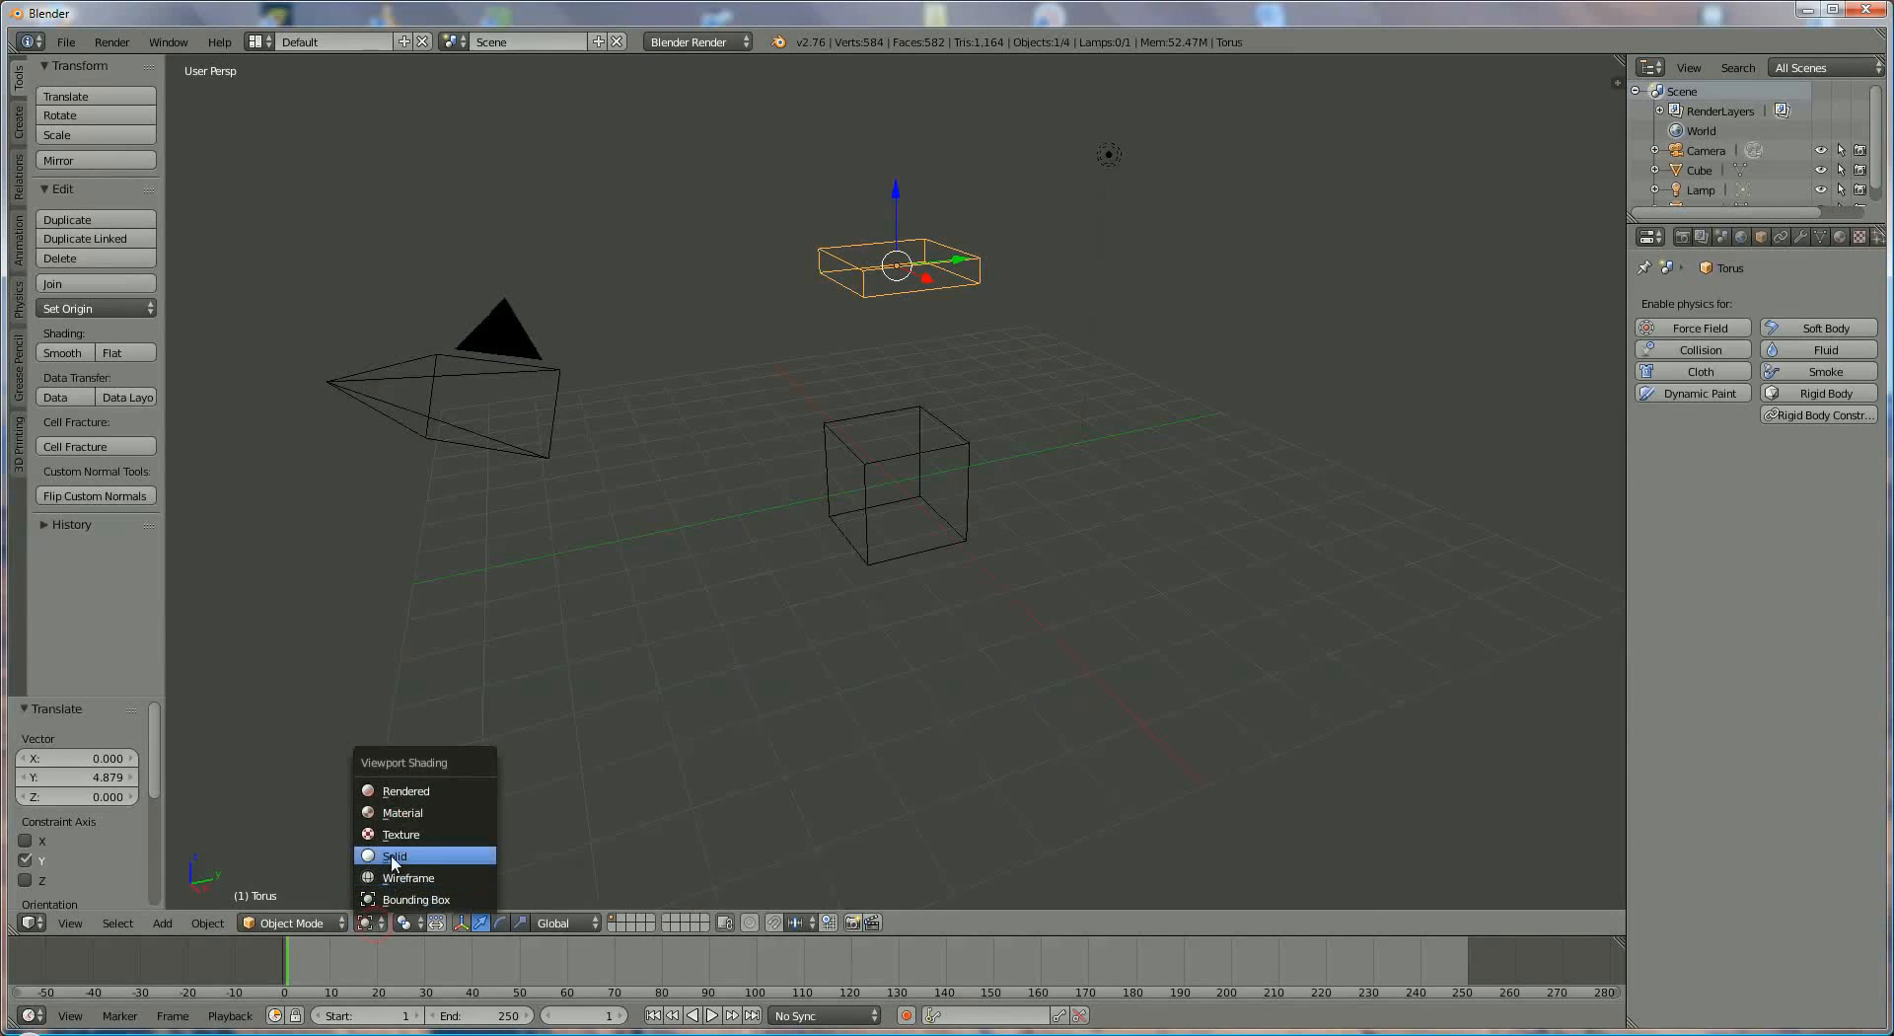
{"action": "left_click", "coordinate": [404, 858]}
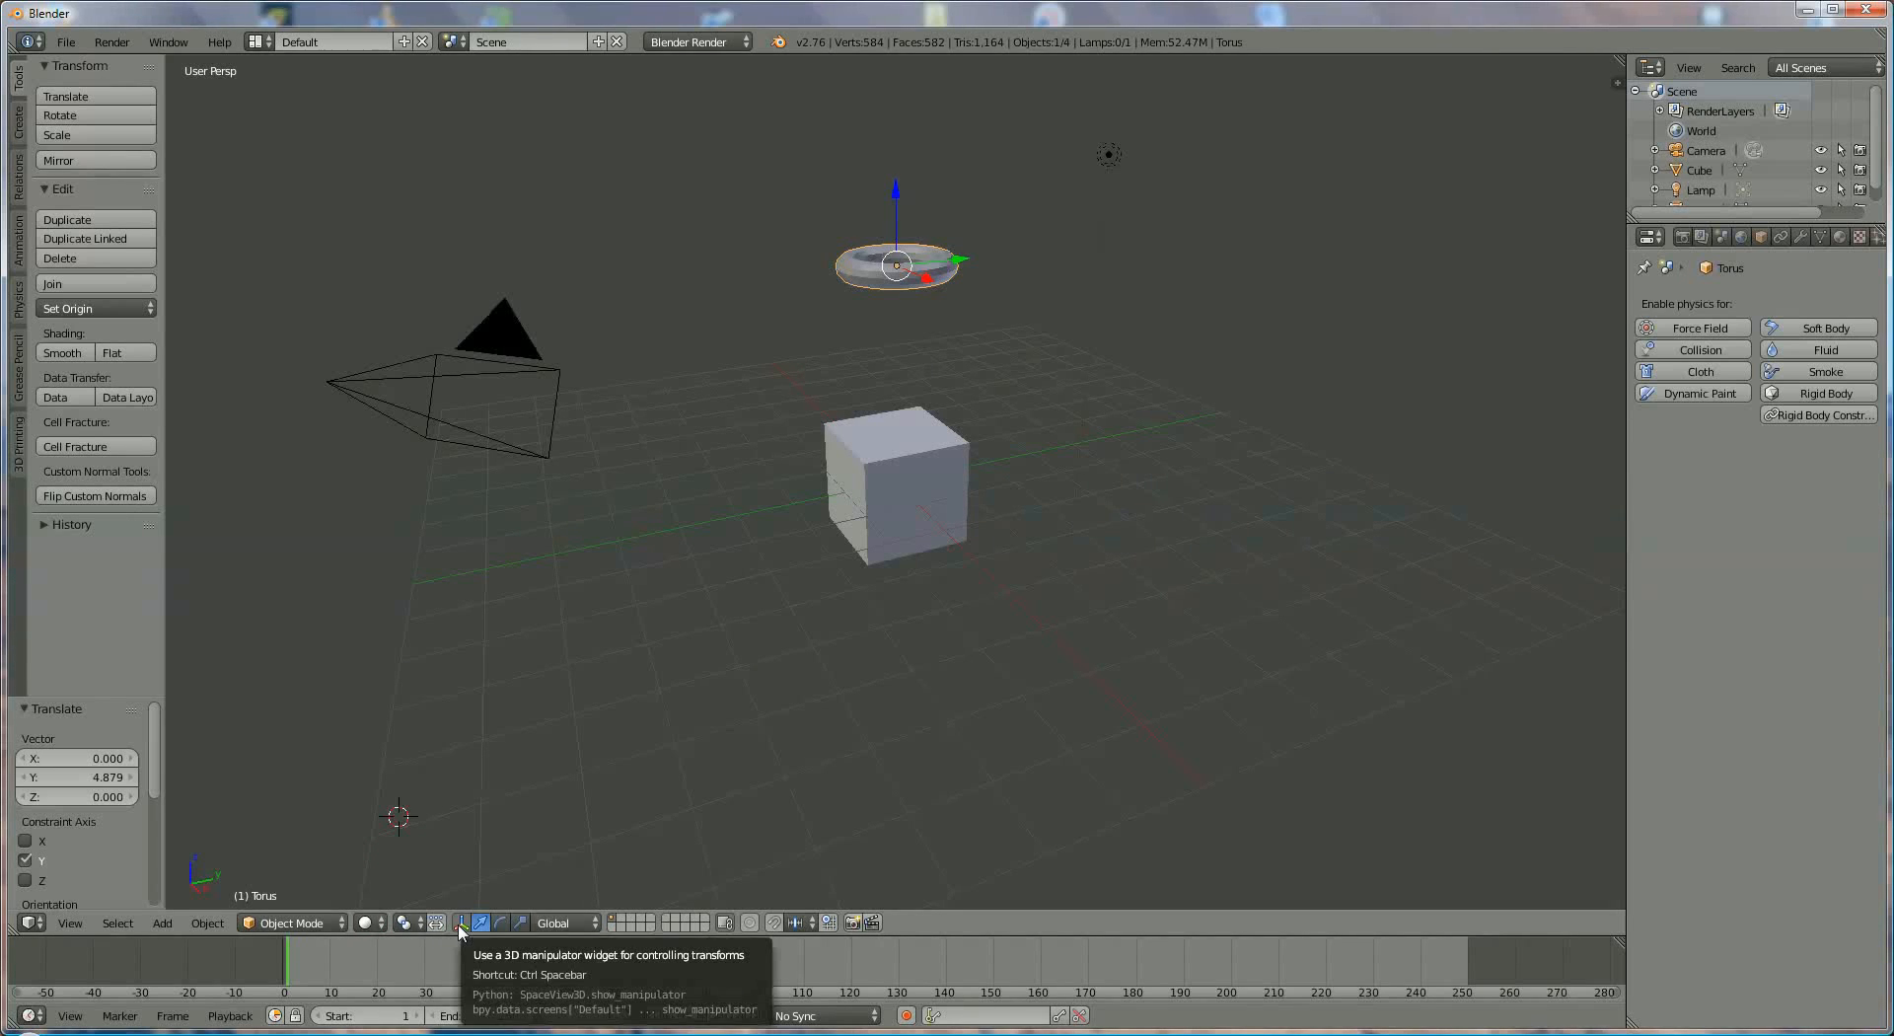
- Toggle the 3D manipulator off and on, and move the torus about 2.83 units along X and -0.26 units along Z
{"action": "left_click", "coordinate": [461, 923]}
{"action": "left_click", "coordinate": [460, 922]}
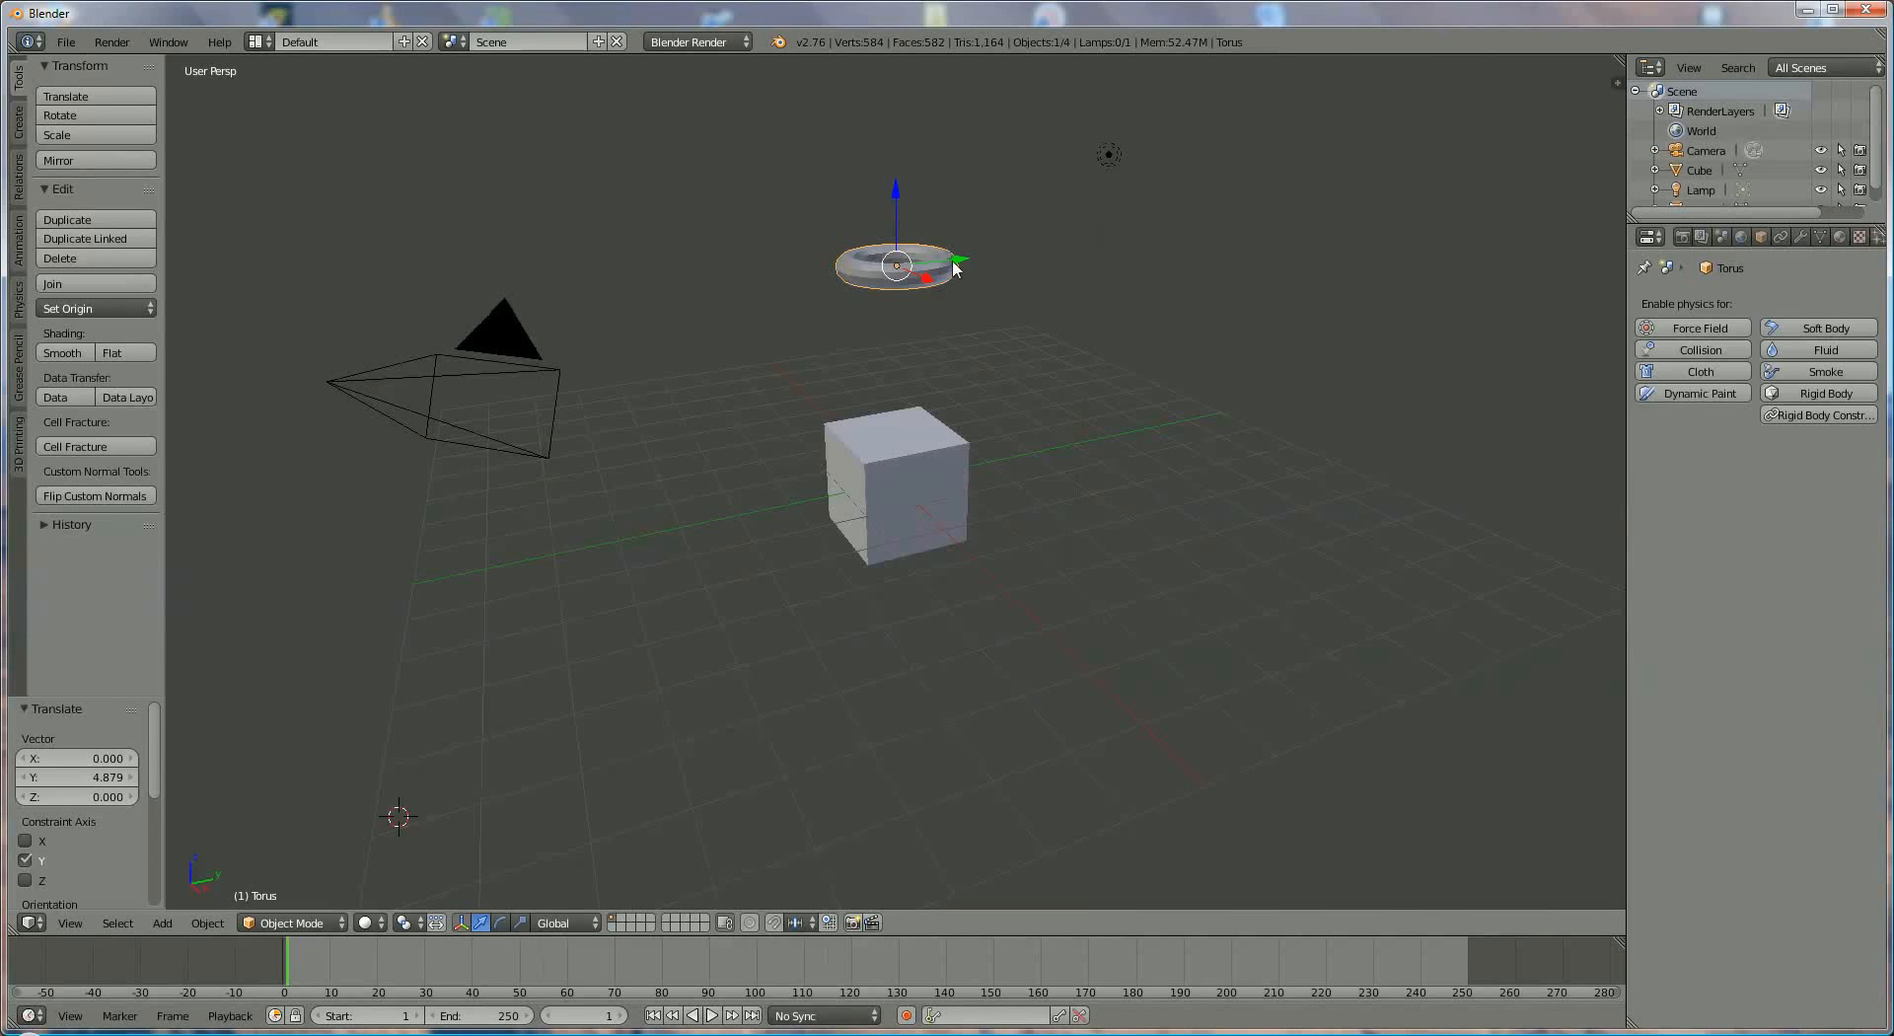
{"action": "left_click_drag", "start_coordinate": [978, 259], "coordinate": [986, 385]}
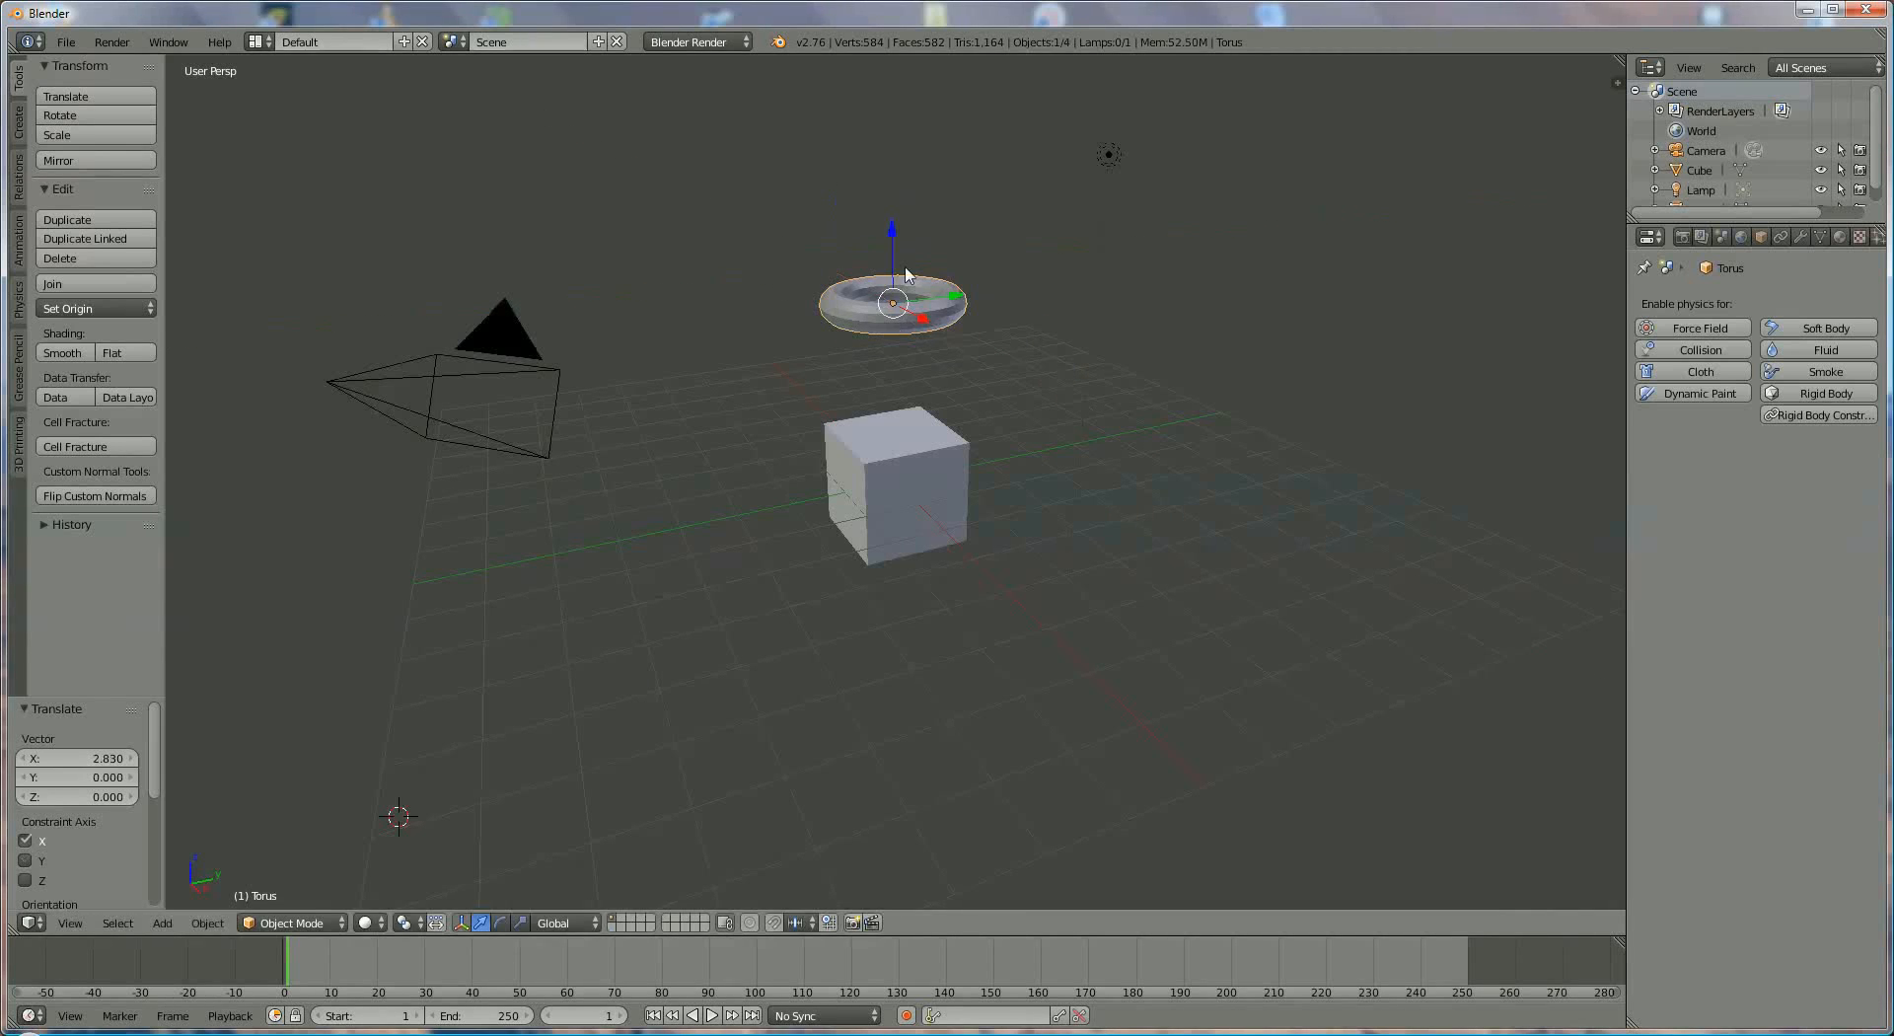
{"action": "mouse_move", "coordinate": [891, 223]}
{"action": "left_mouse_down"}
{"action": "mouse_move", "coordinate": [886, 132]}
{"action": "mouse_move", "coordinate": [892, 246]}
{"action": "left_mouse_up"}
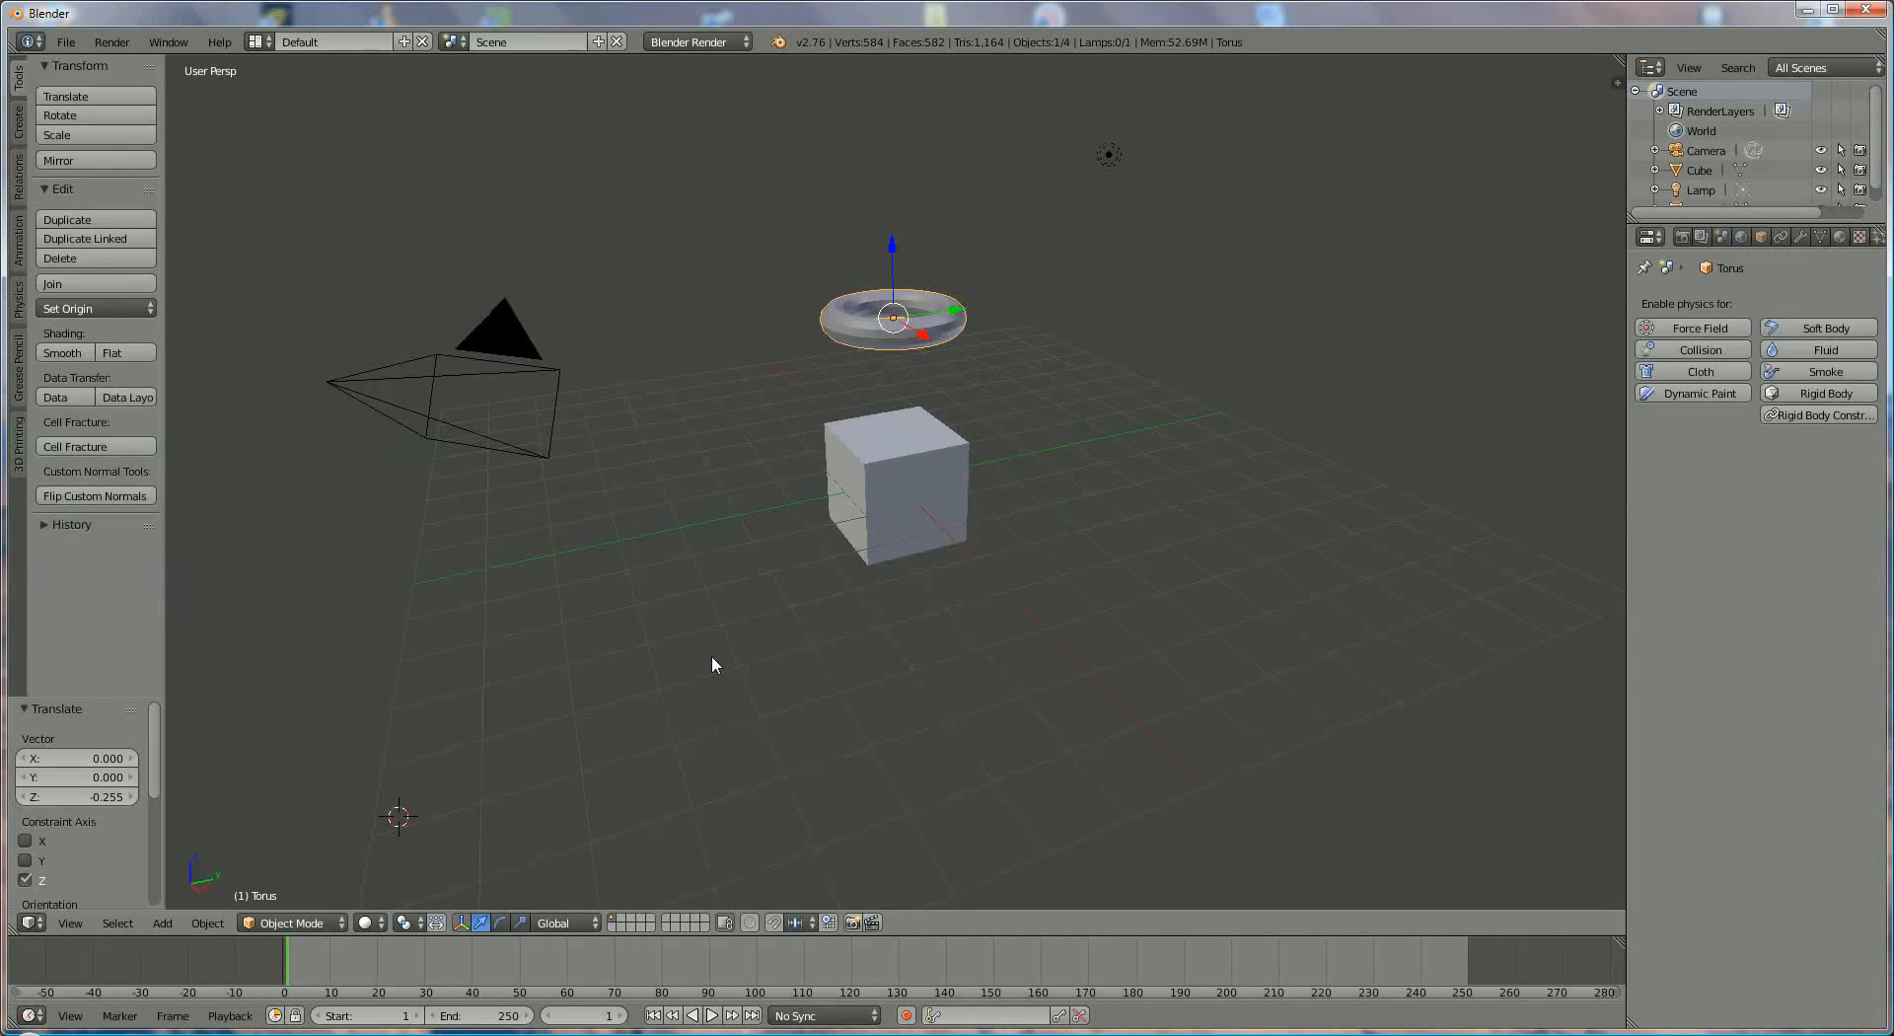
- Rotate the torus with the manipulator, including about -15.4° around Y and -194.1° around Z, and shift it about 0.75 units along X
{"action": "middle_click_drag", "start_coordinate": [712, 655], "coordinate": [675, 671]}
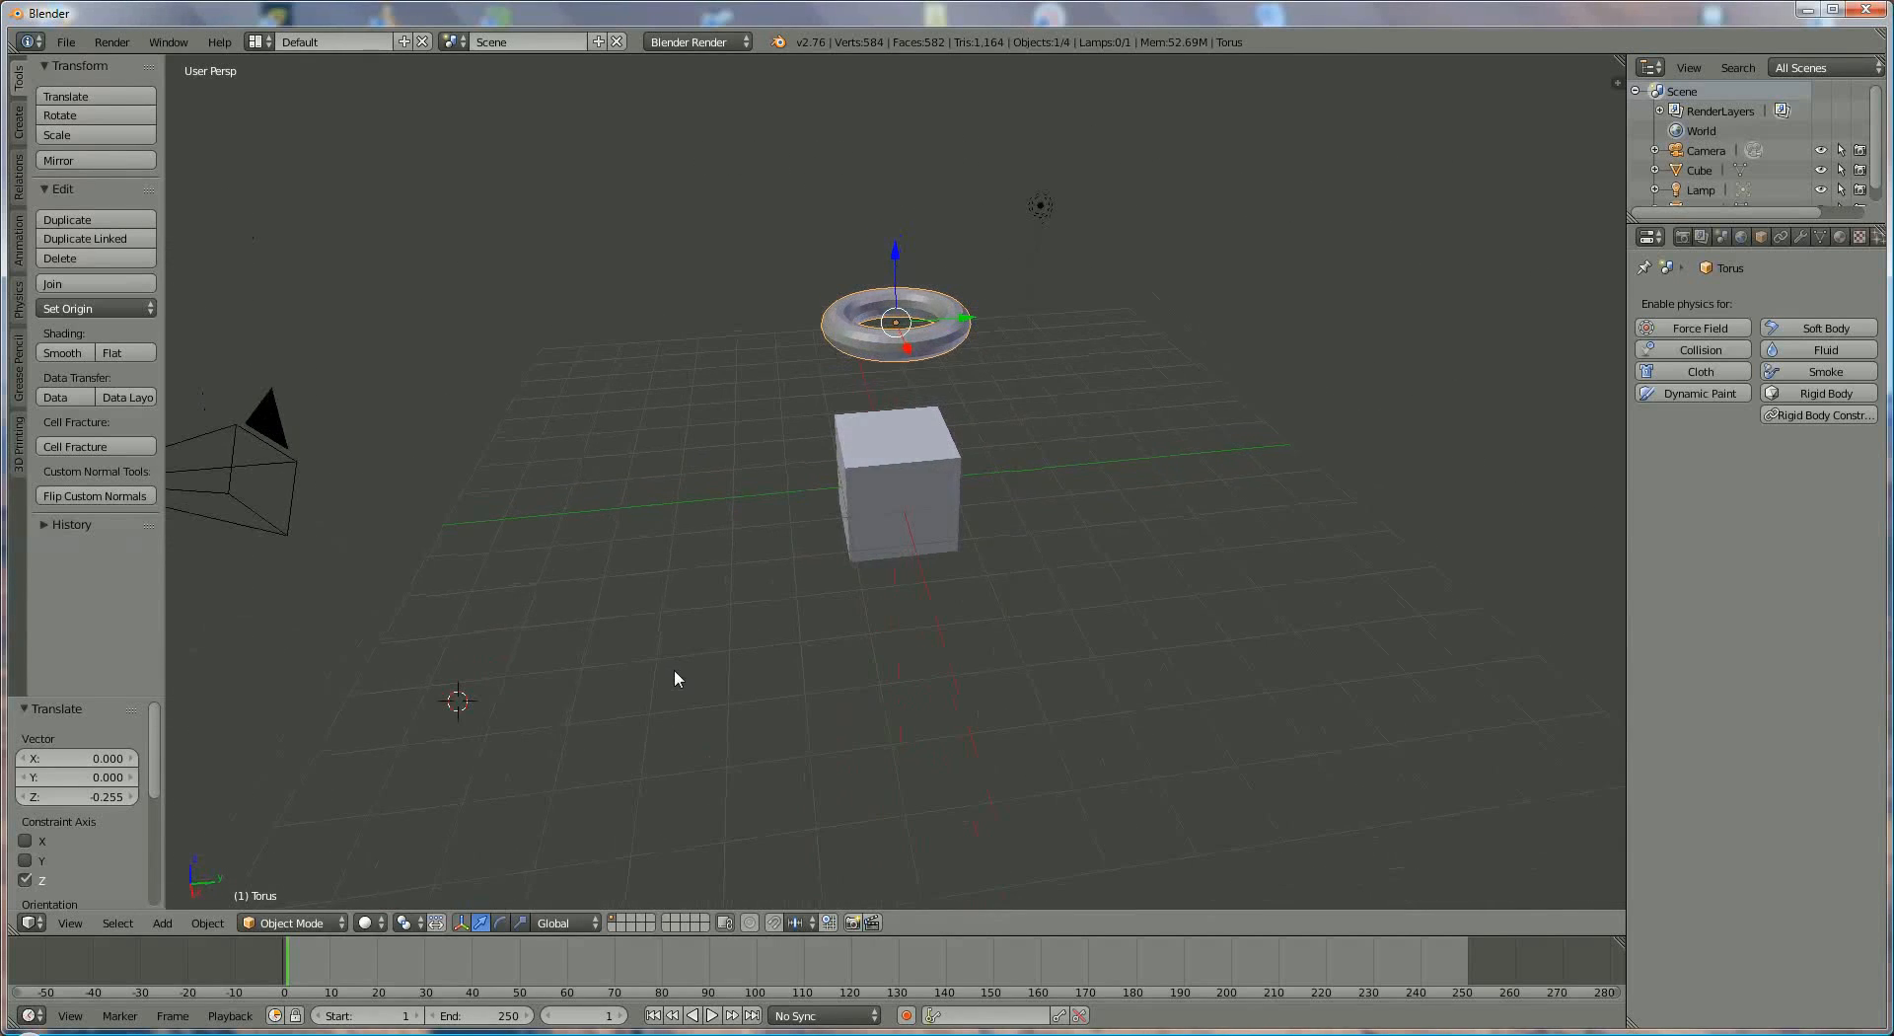
{"action": "left_click", "coordinate": [500, 924]}
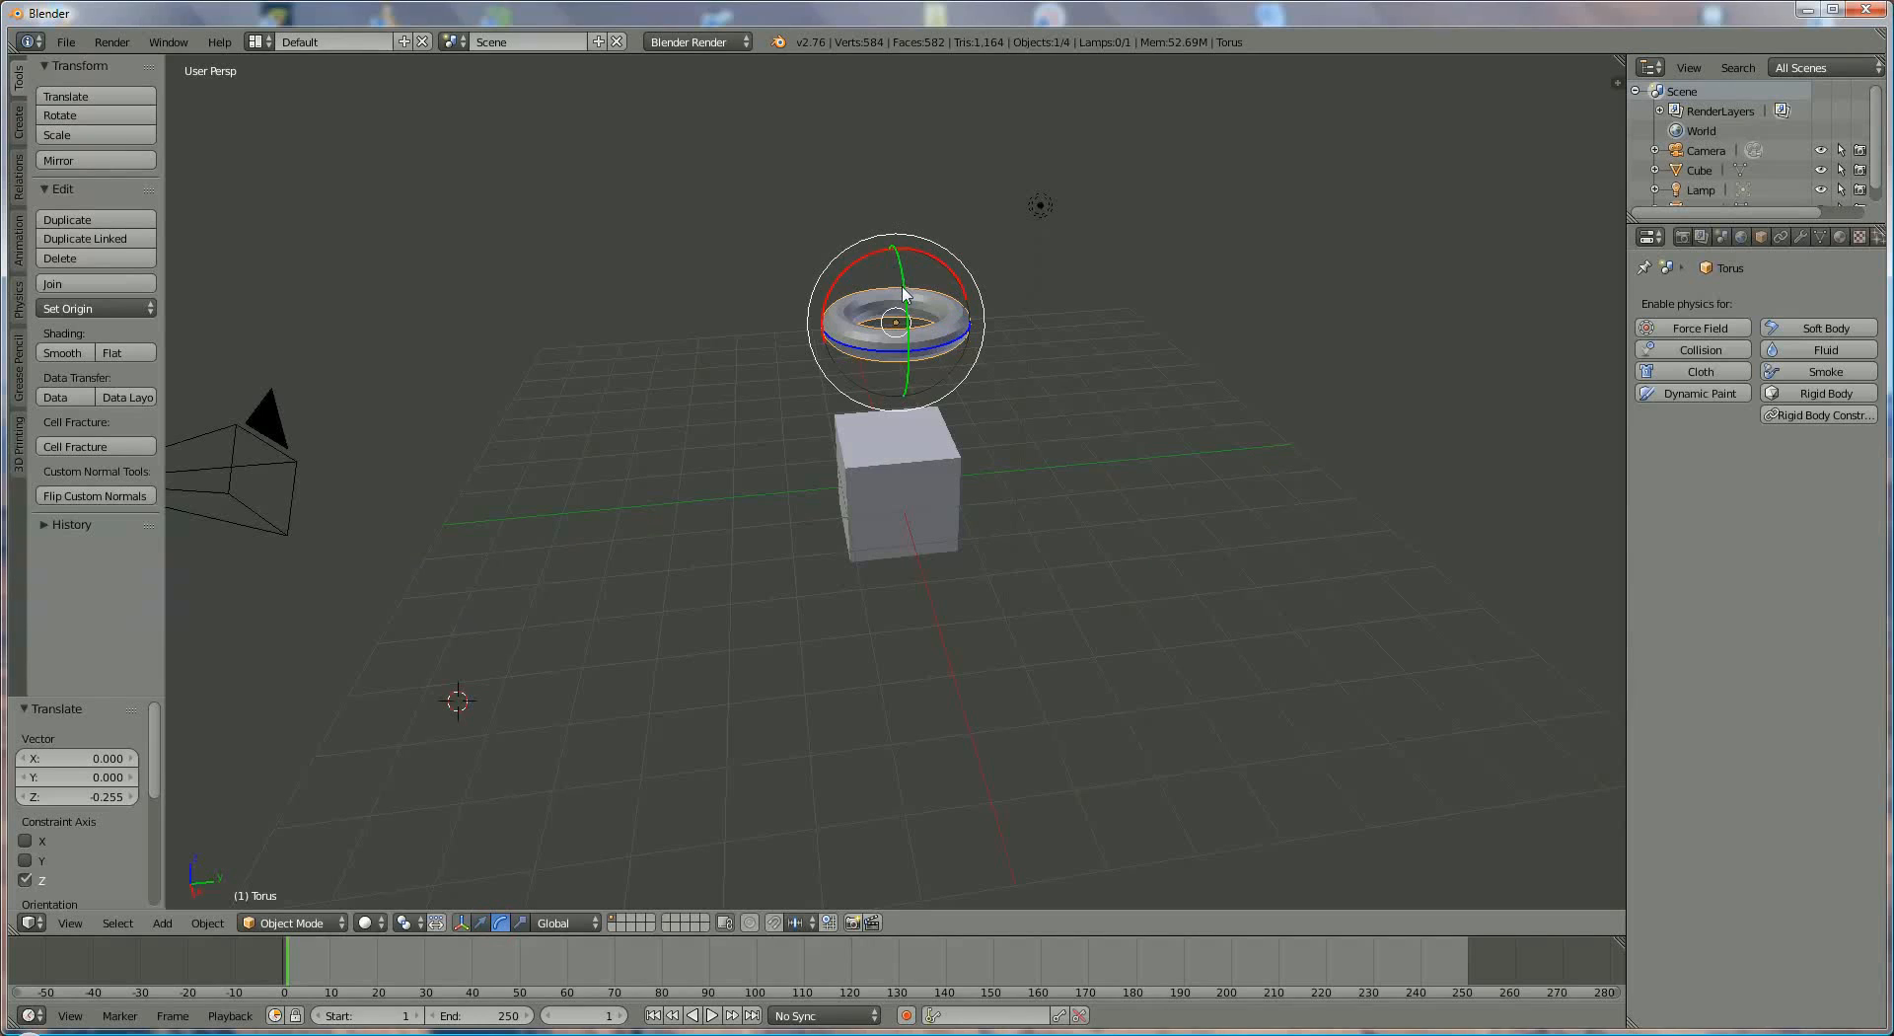
{"action": "mouse_move", "coordinate": [905, 291]}
{"action": "left_mouse_down"}
{"action": "mouse_move", "coordinate": [912, 415]}
{"action": "mouse_move", "coordinate": [886, 209]}
{"action": "mouse_move", "coordinate": [896, 262]}
{"action": "left_mouse_up"}
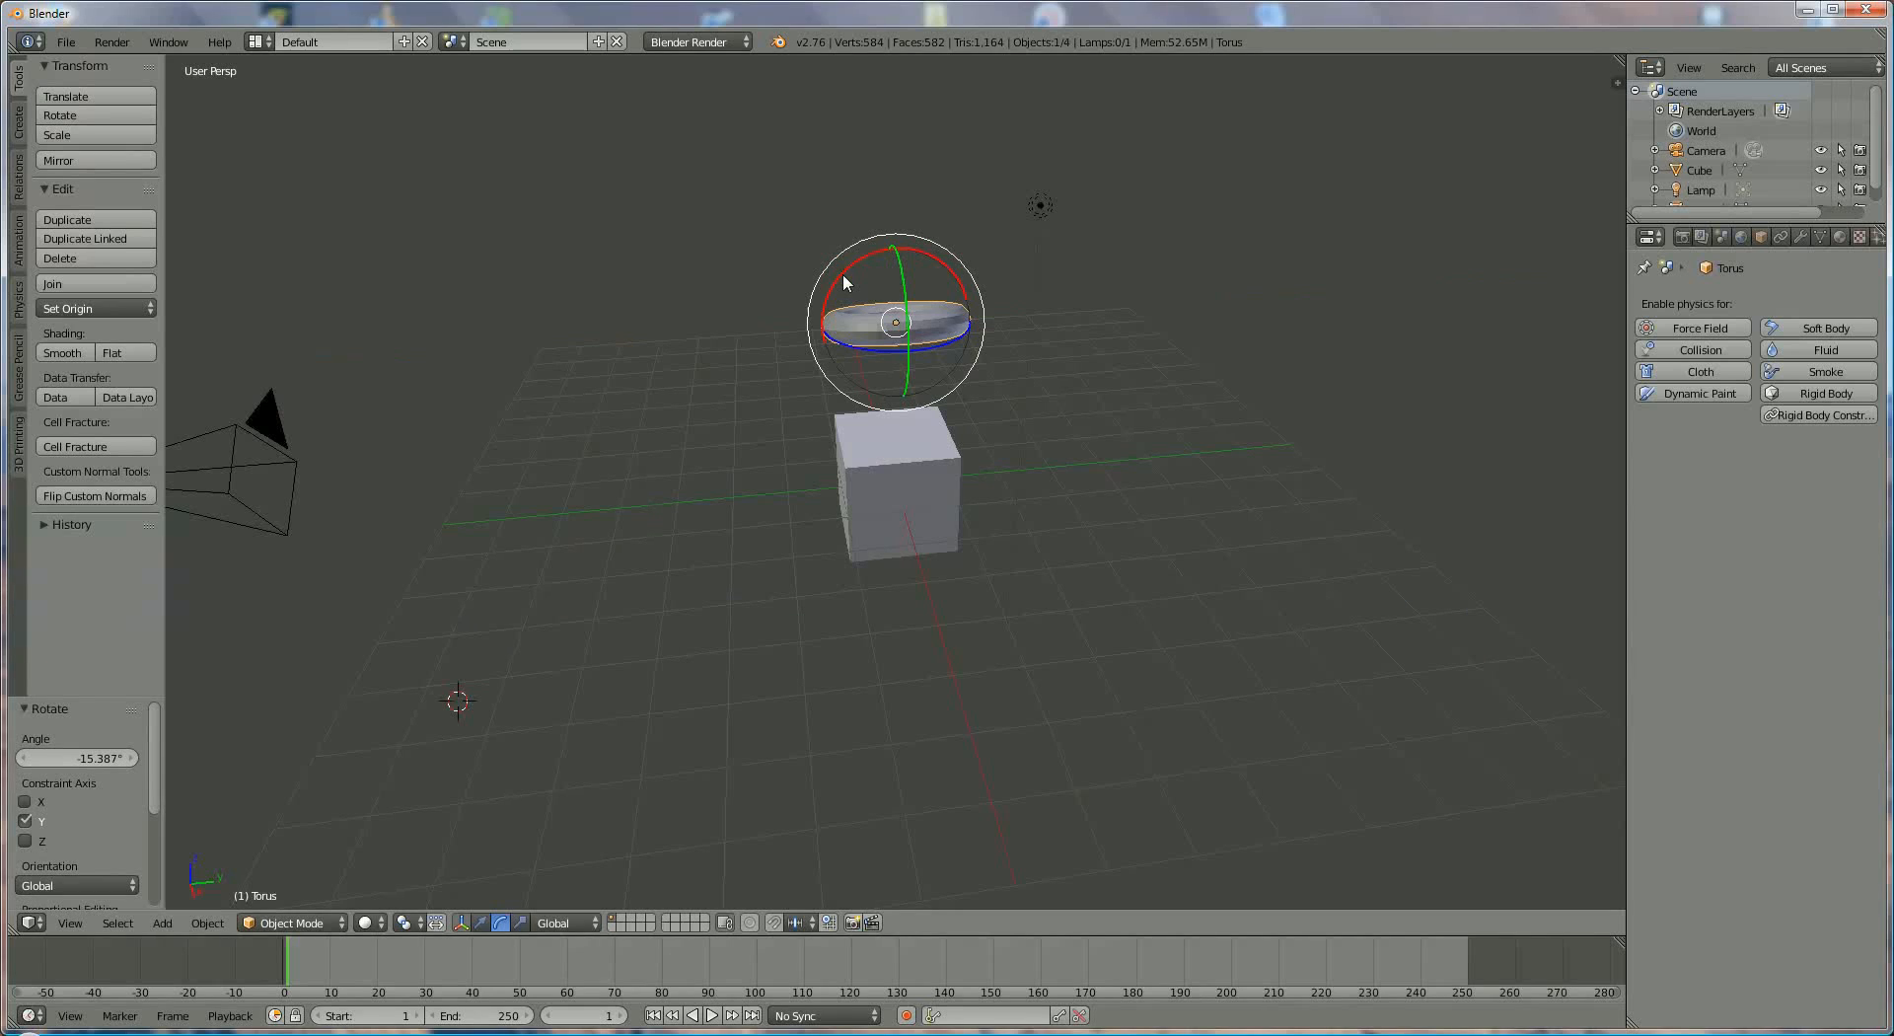
{"action": "left_click_drag", "start_coordinate": [842, 274], "coordinate": [706, 316]}
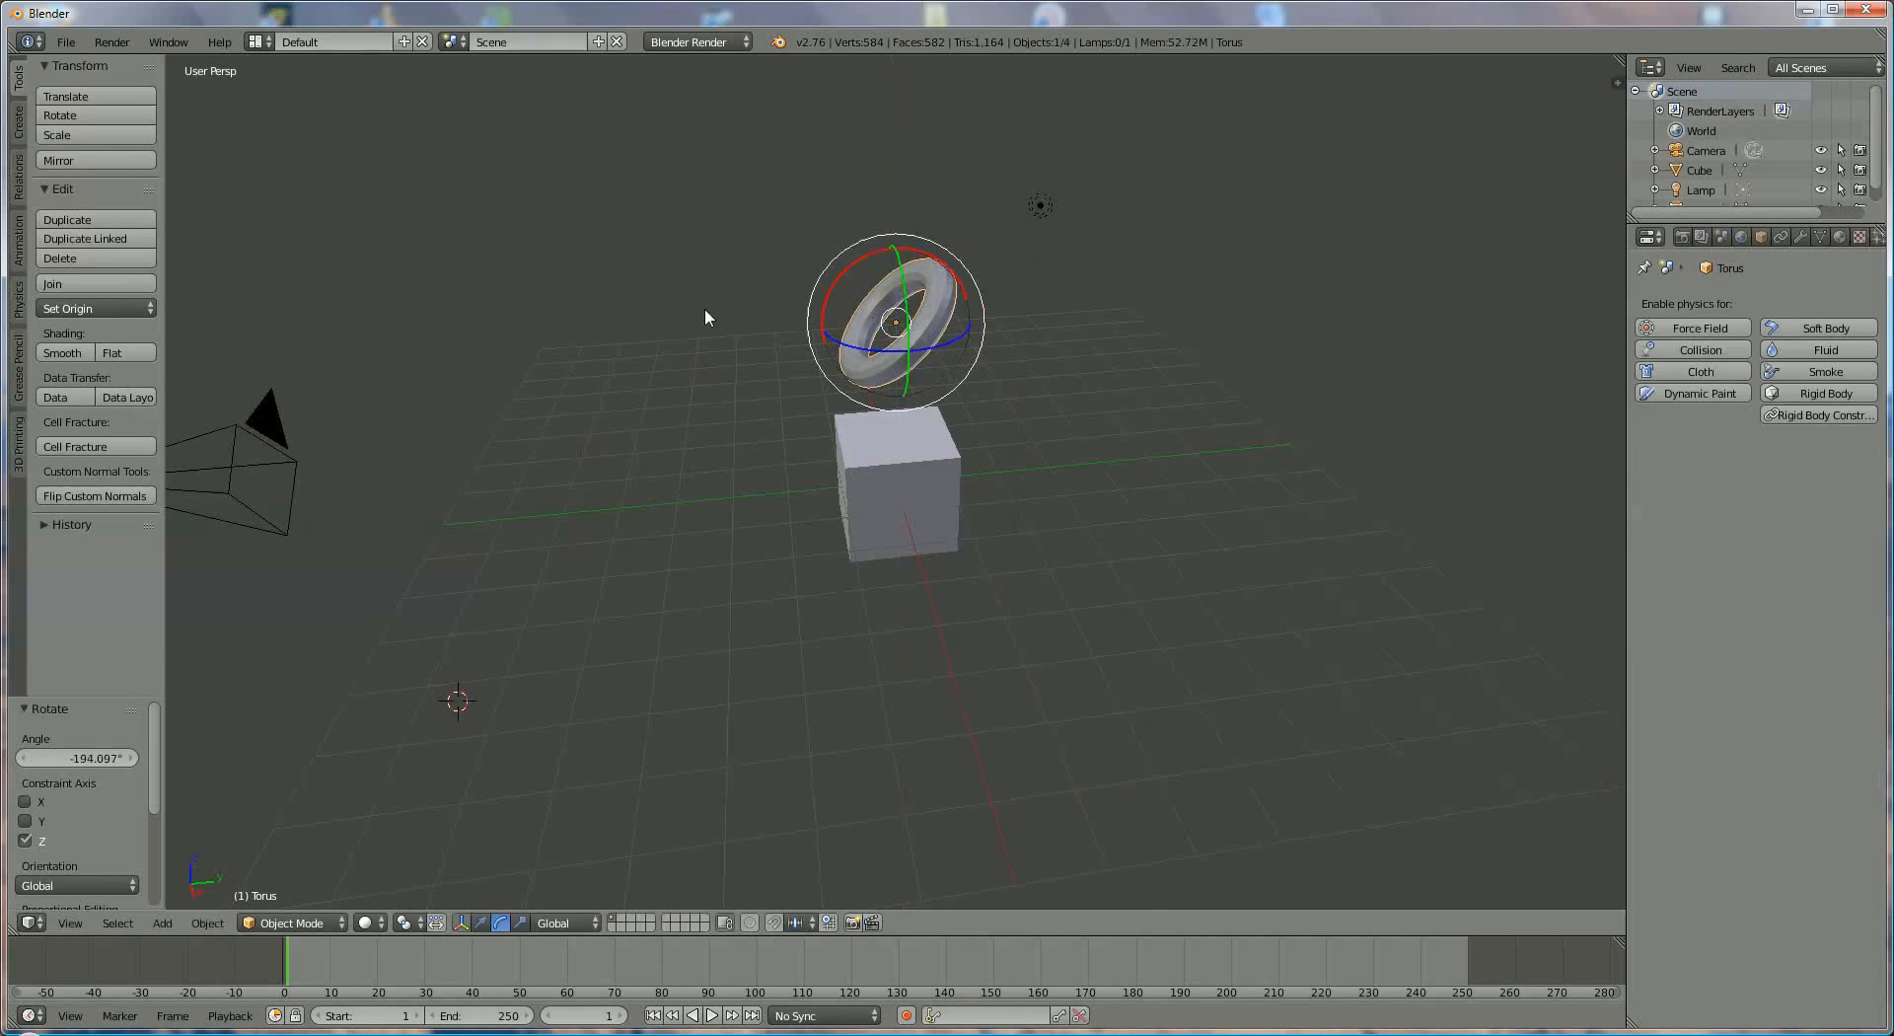
{"action": "left_click", "coordinate": [481, 922]}
{"action": "left_click_drag", "start_coordinate": [972, 316], "coordinate": [825, 373]}
- Switch the transform orientation to Normal and back to Global, and show the second layer before returning to the first
{"action": "left_click", "coordinate": [572, 925]}
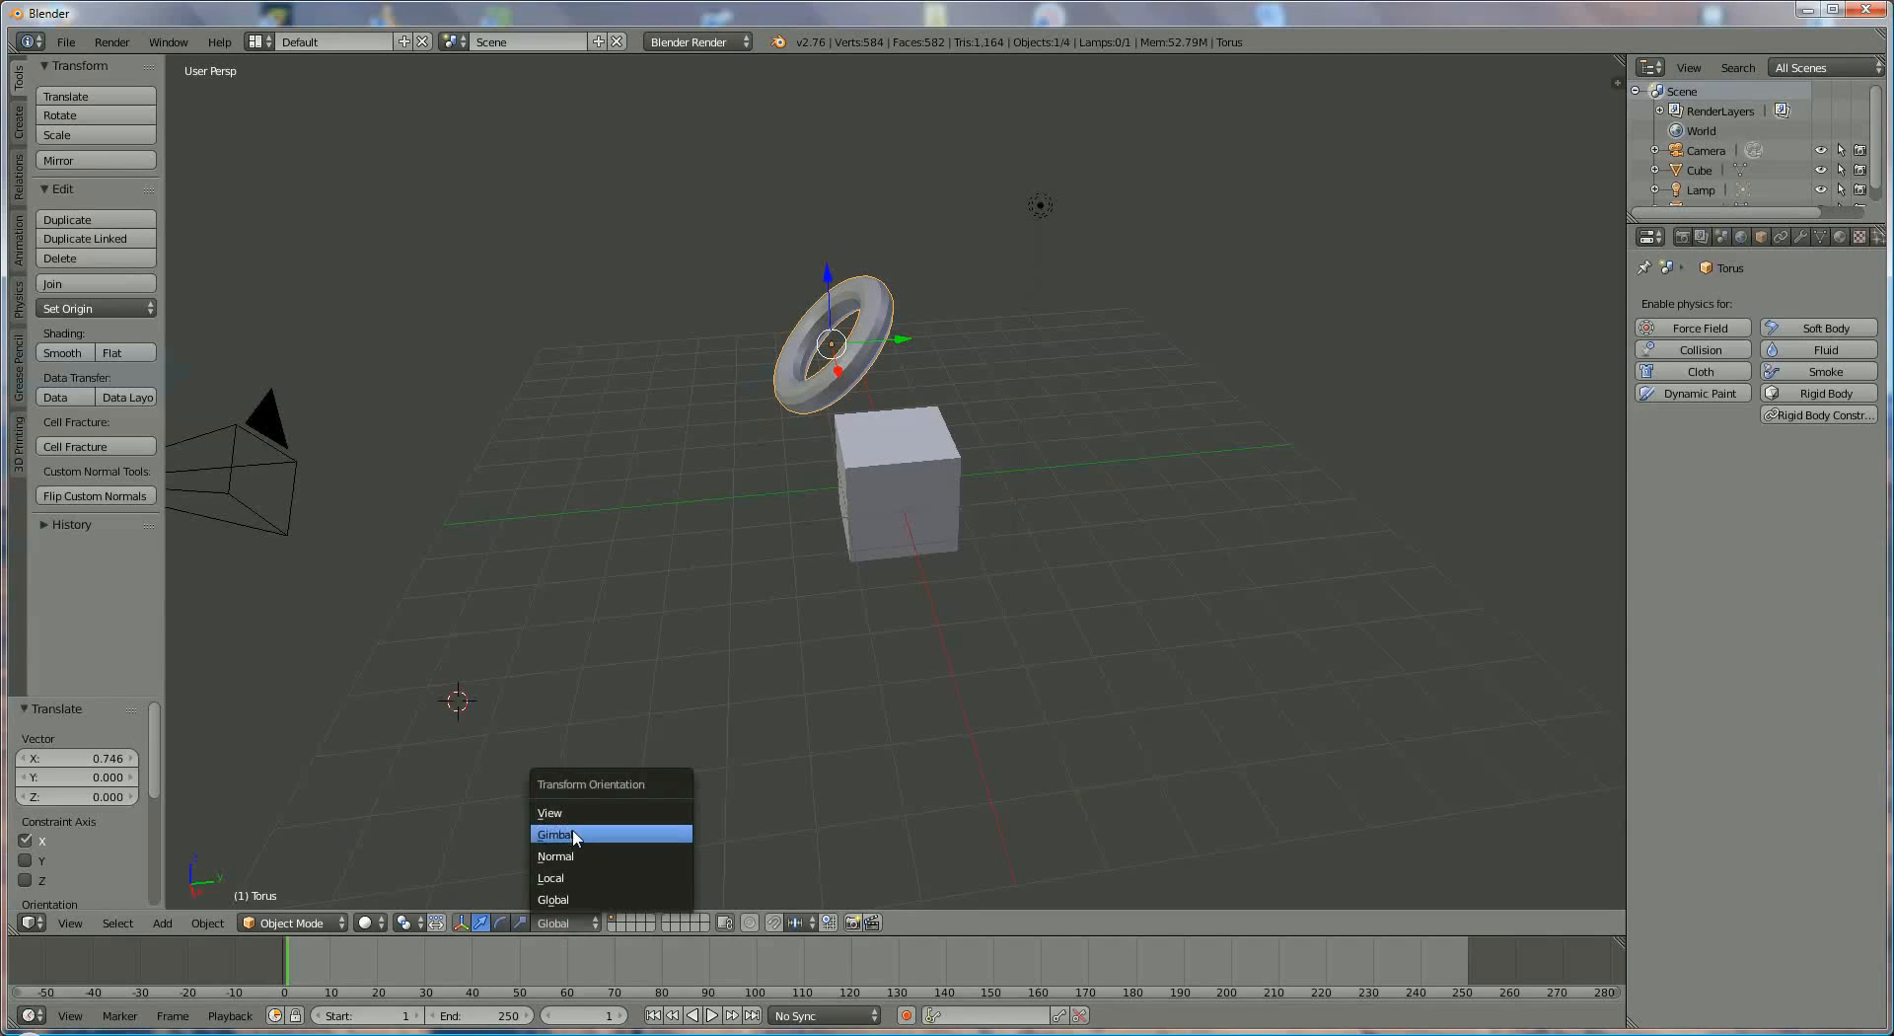
{"action": "left_click", "coordinate": [574, 856]}
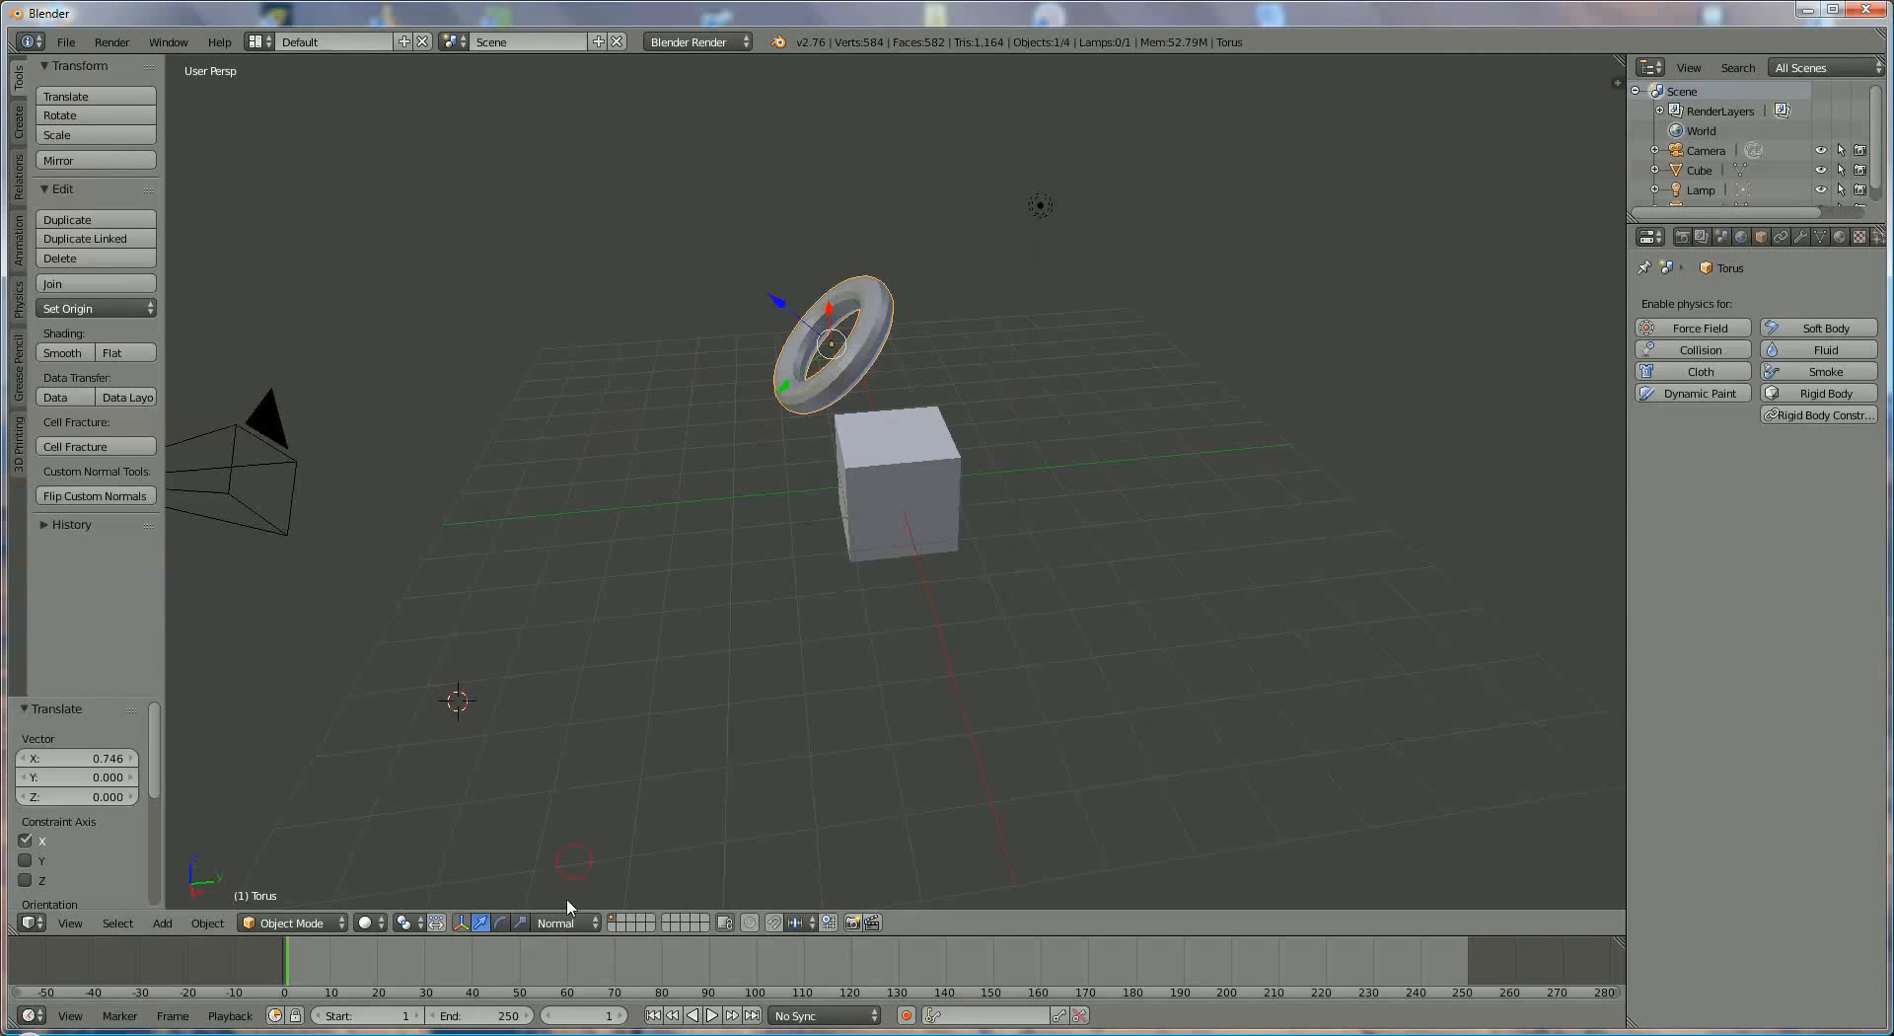
{"action": "left_click", "coordinate": [557, 922]}
{"action": "left_click", "coordinate": [569, 899]}
{"action": "left_click", "coordinate": [622, 918]}
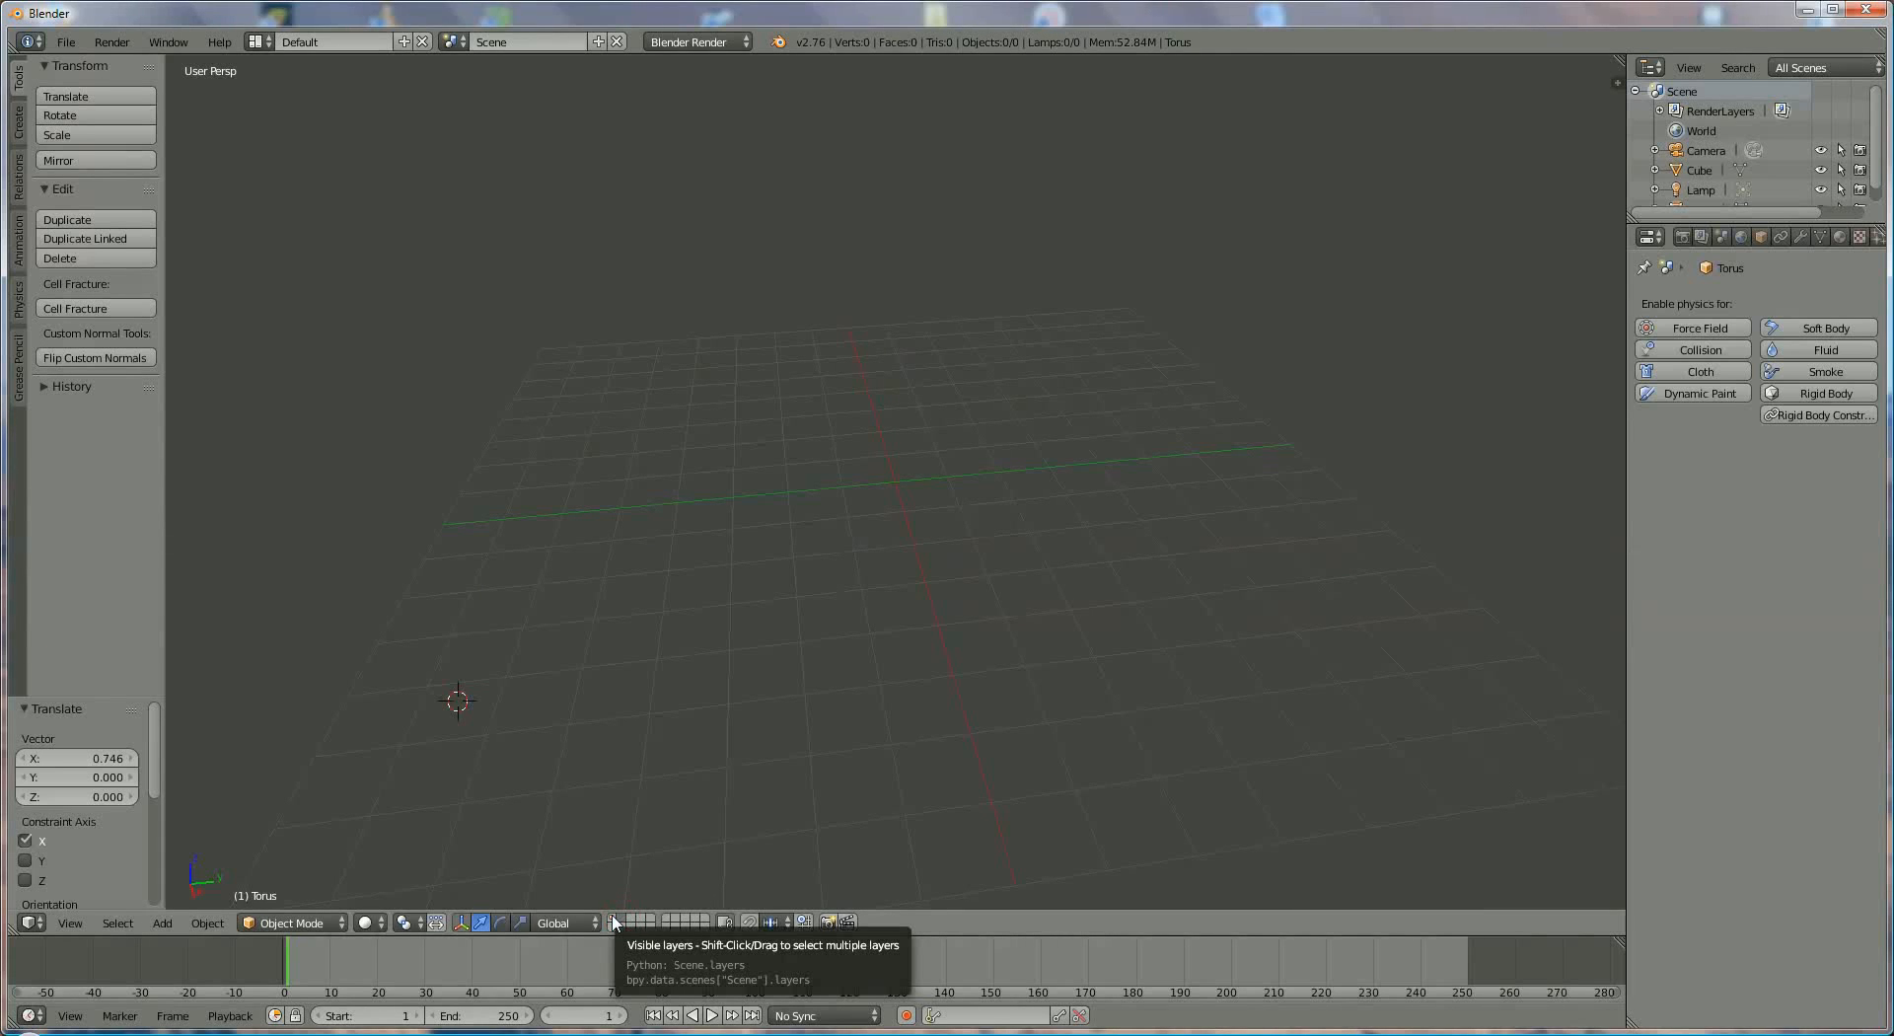
{"action": "left_click", "coordinate": [613, 919]}
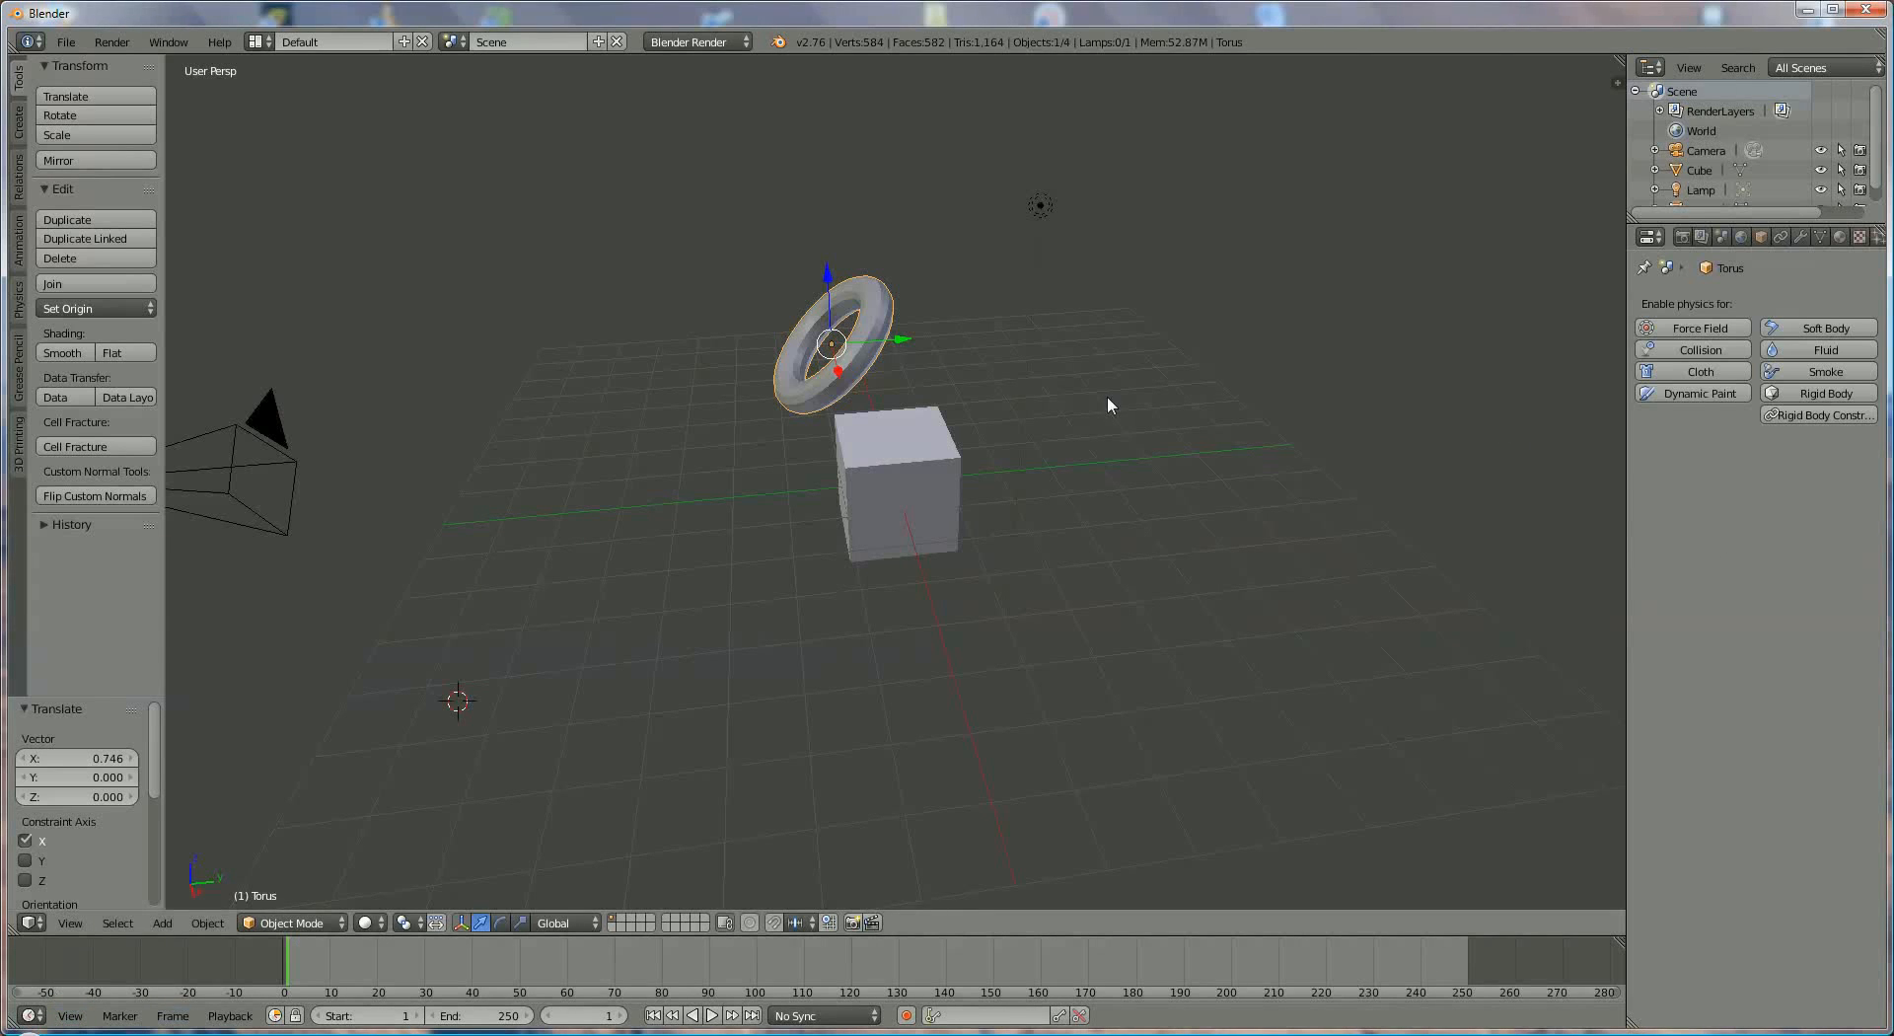
- Show the scene's render settings and open the 3D View's sidebar with the torus's transform values
{"action": "left_click", "coordinate": [1682, 237]}
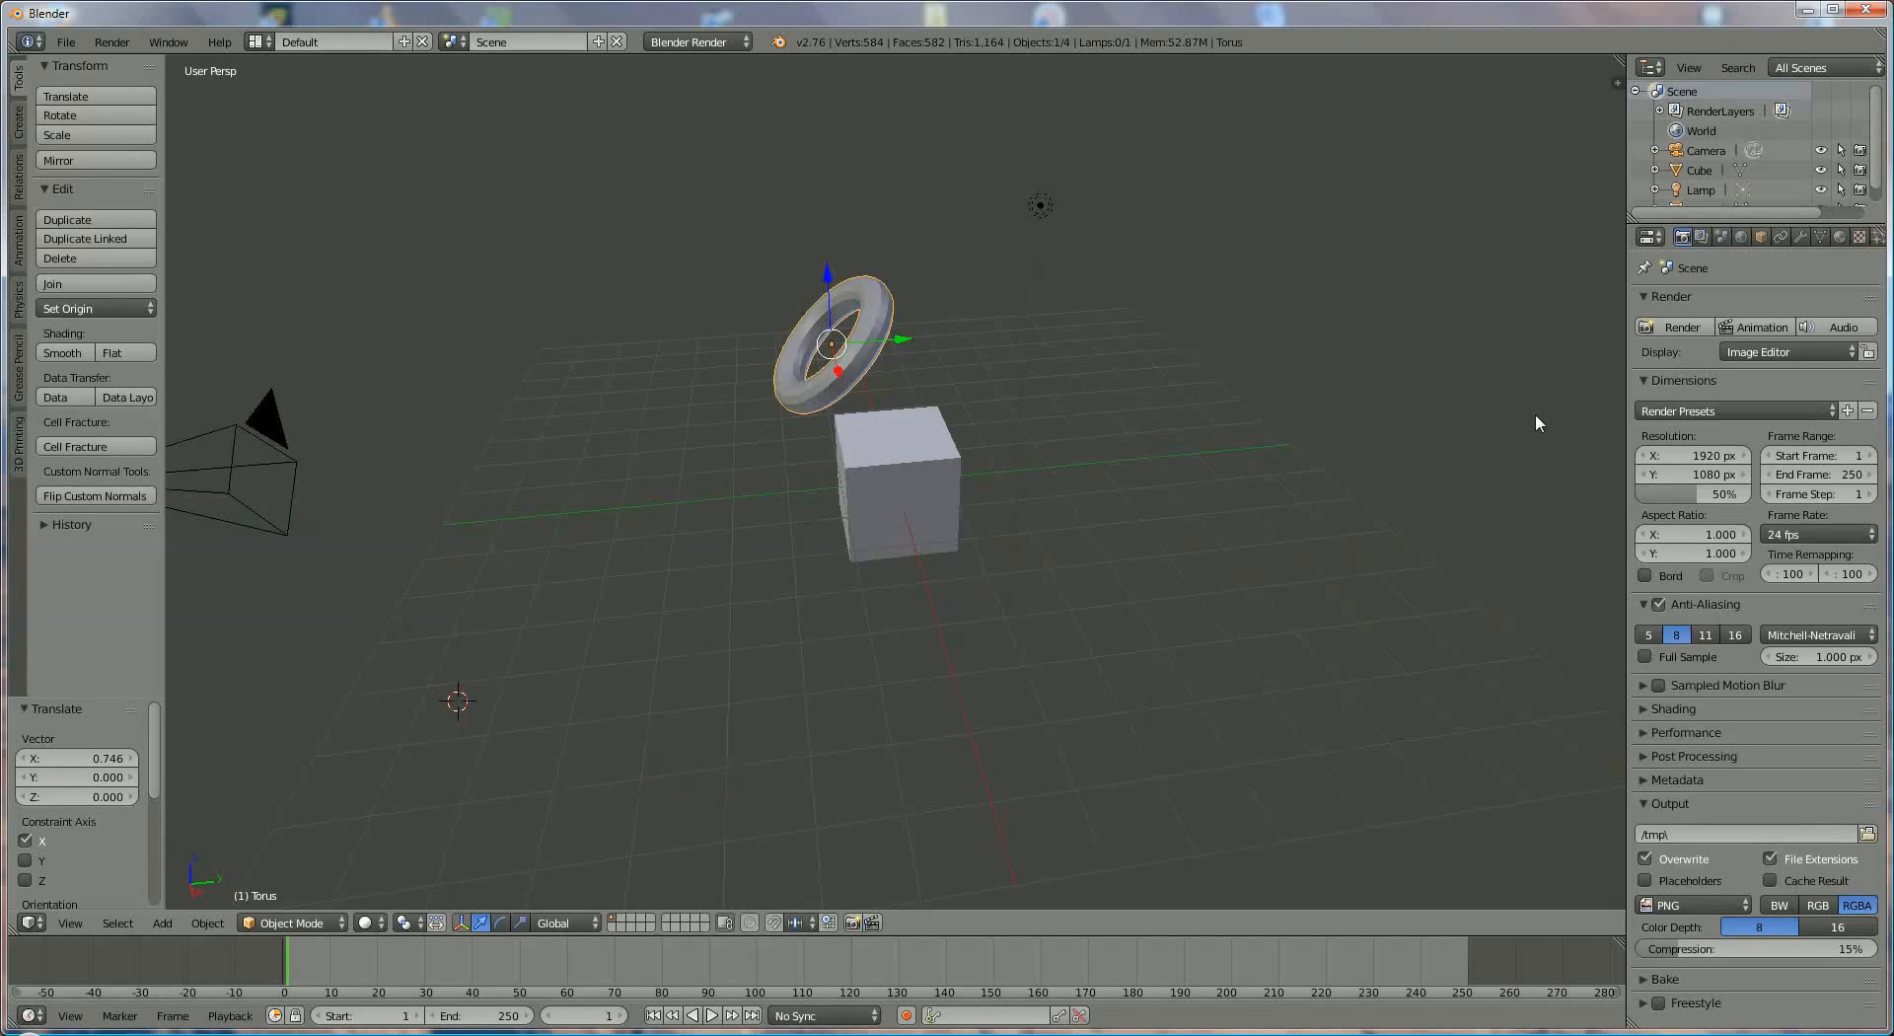
{"action": "key", "text": "n"}
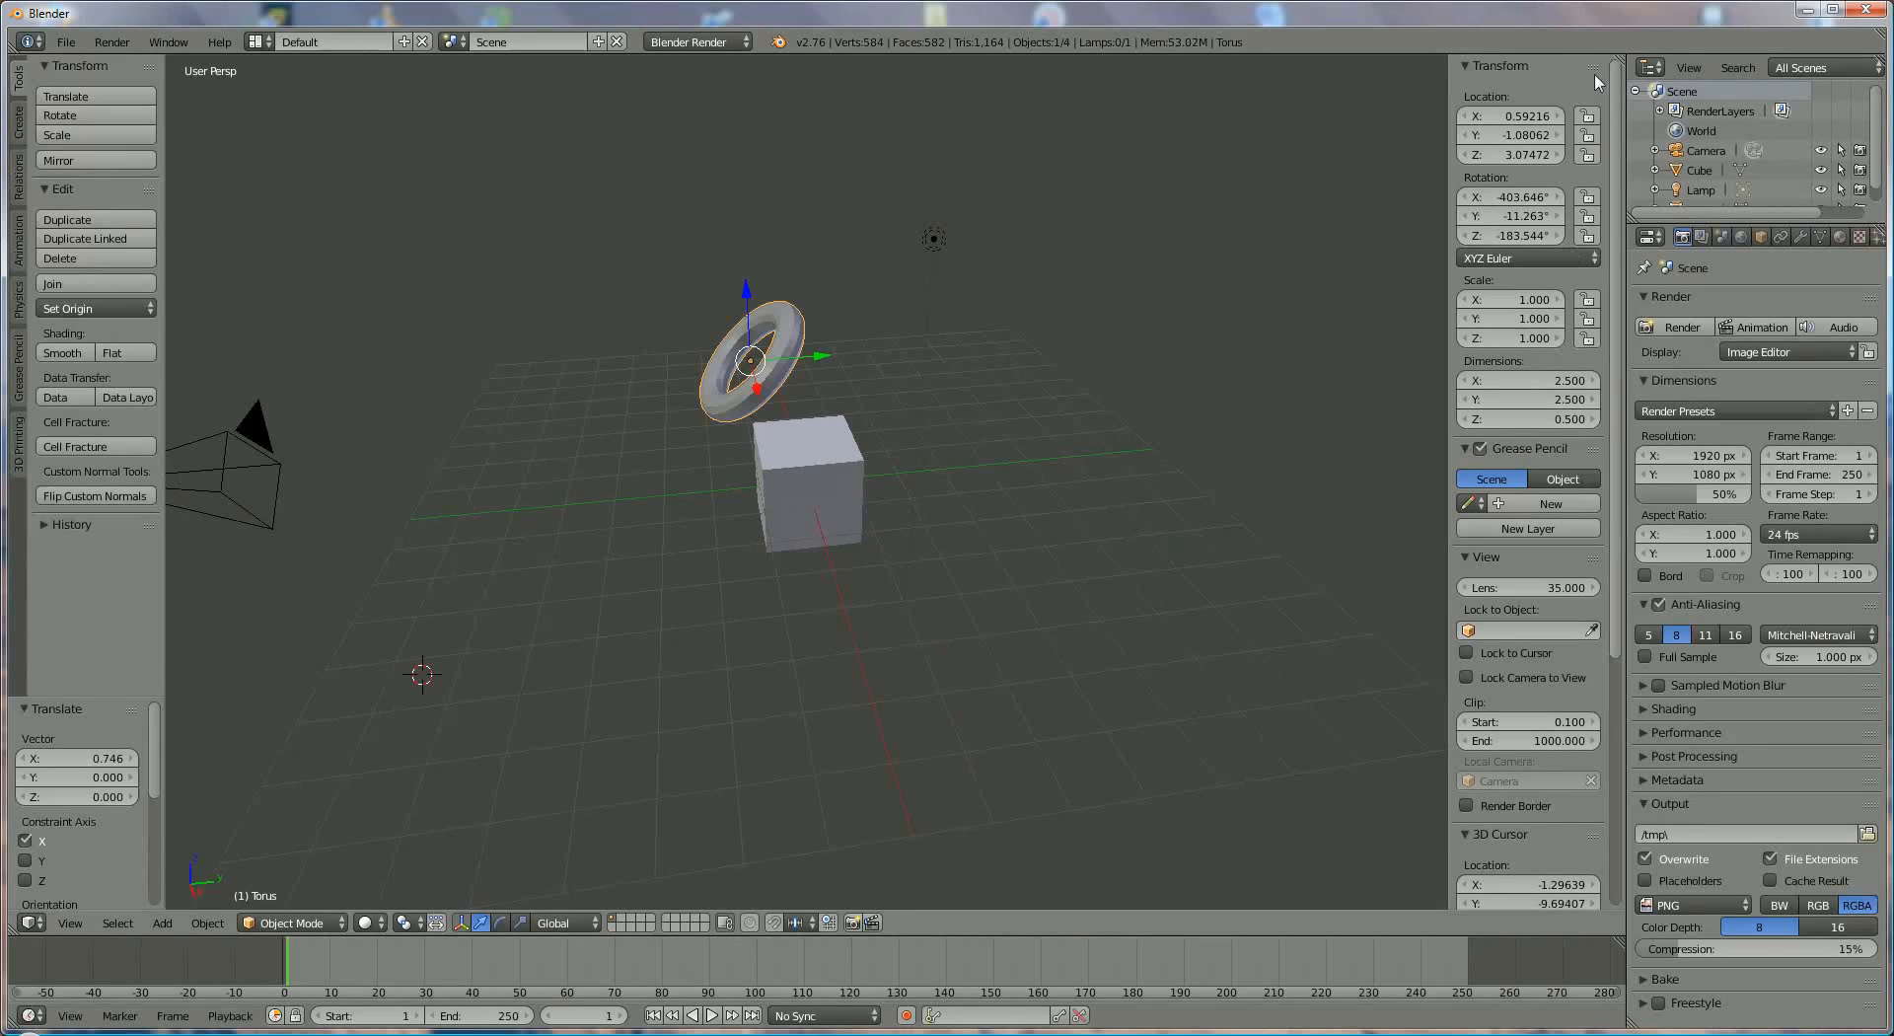
{"action": "mouse_move", "coordinate": [1614, 99]}
{"action": "left_mouse_down"}
{"action": "mouse_move", "coordinate": [1621, 431]}
{"action": "mouse_move", "coordinate": [1613, 125]}
{"action": "left_mouse_up"}
- Shift the torus along Y with the manipulator, and set its Y location to 0
{"action": "left_click_drag", "start_coordinate": [843, 345], "coordinate": [886, 367]}
{"action": "left_click", "coordinate": [1514, 135]}
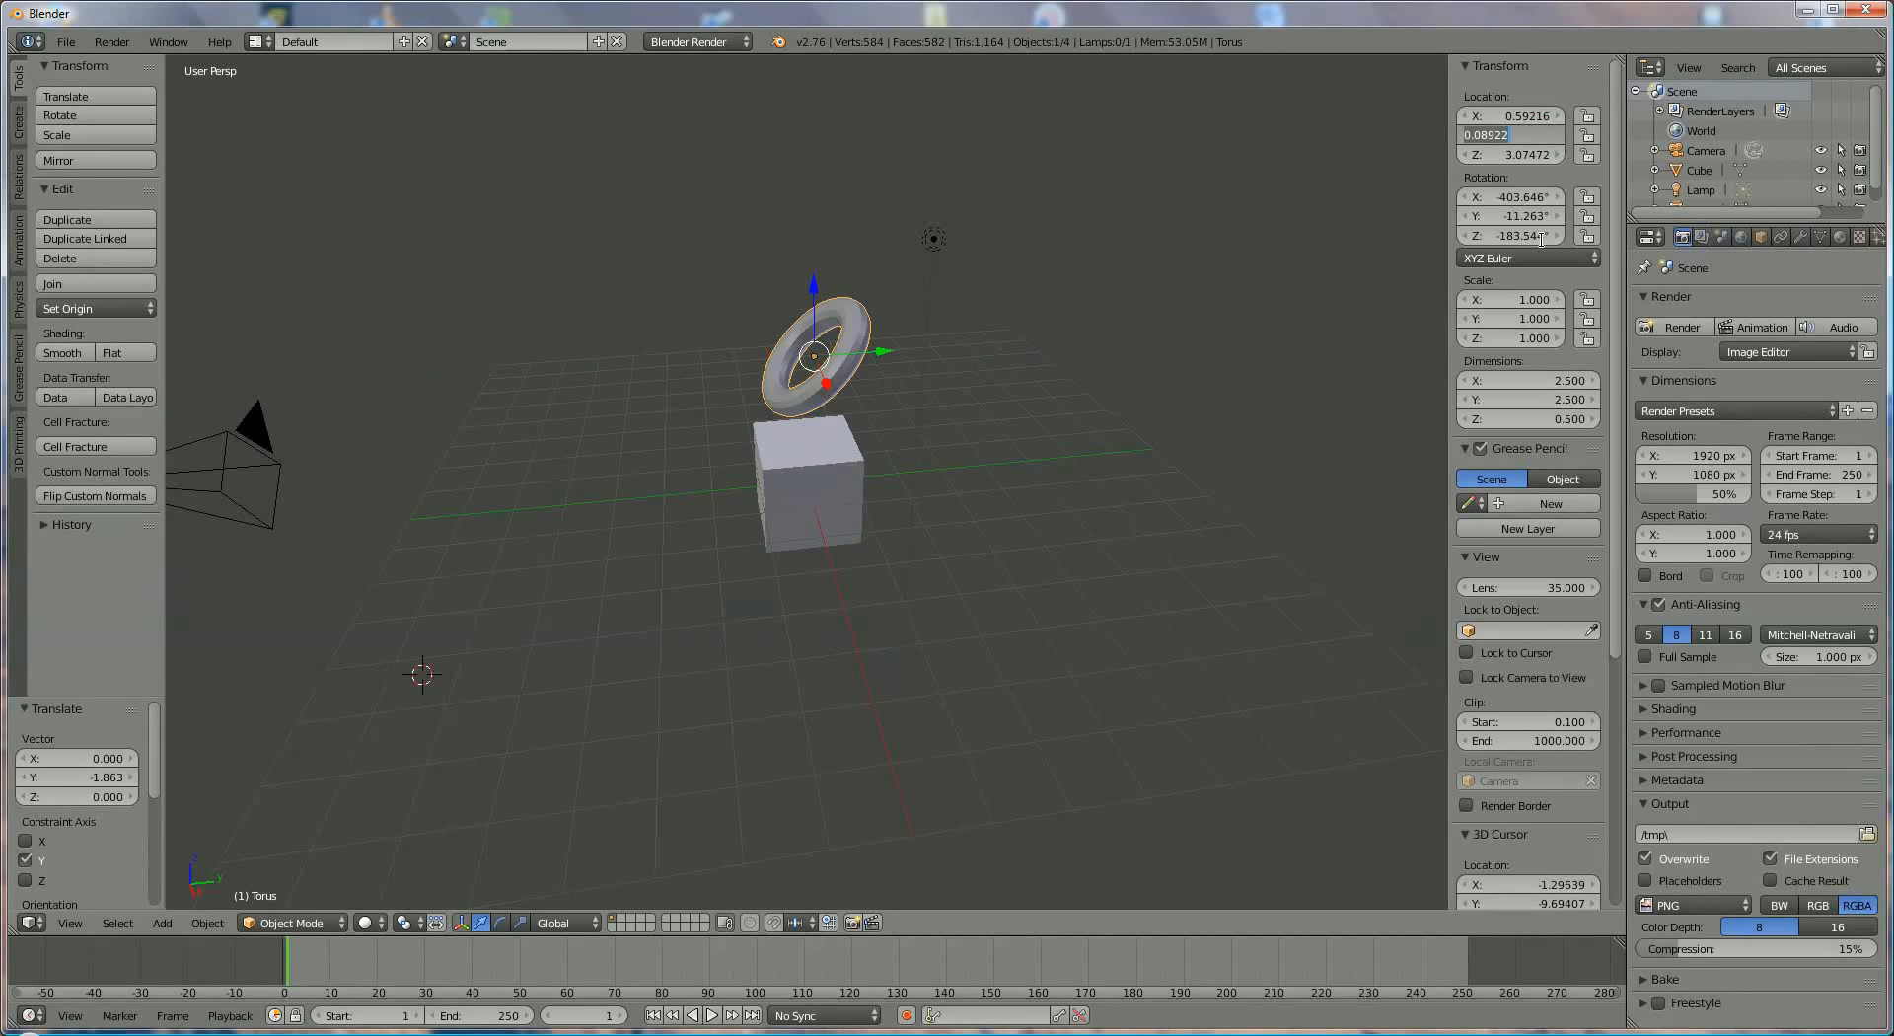
{"action": "type", "text": "0"}
{"action": "key", "text": "Return"}
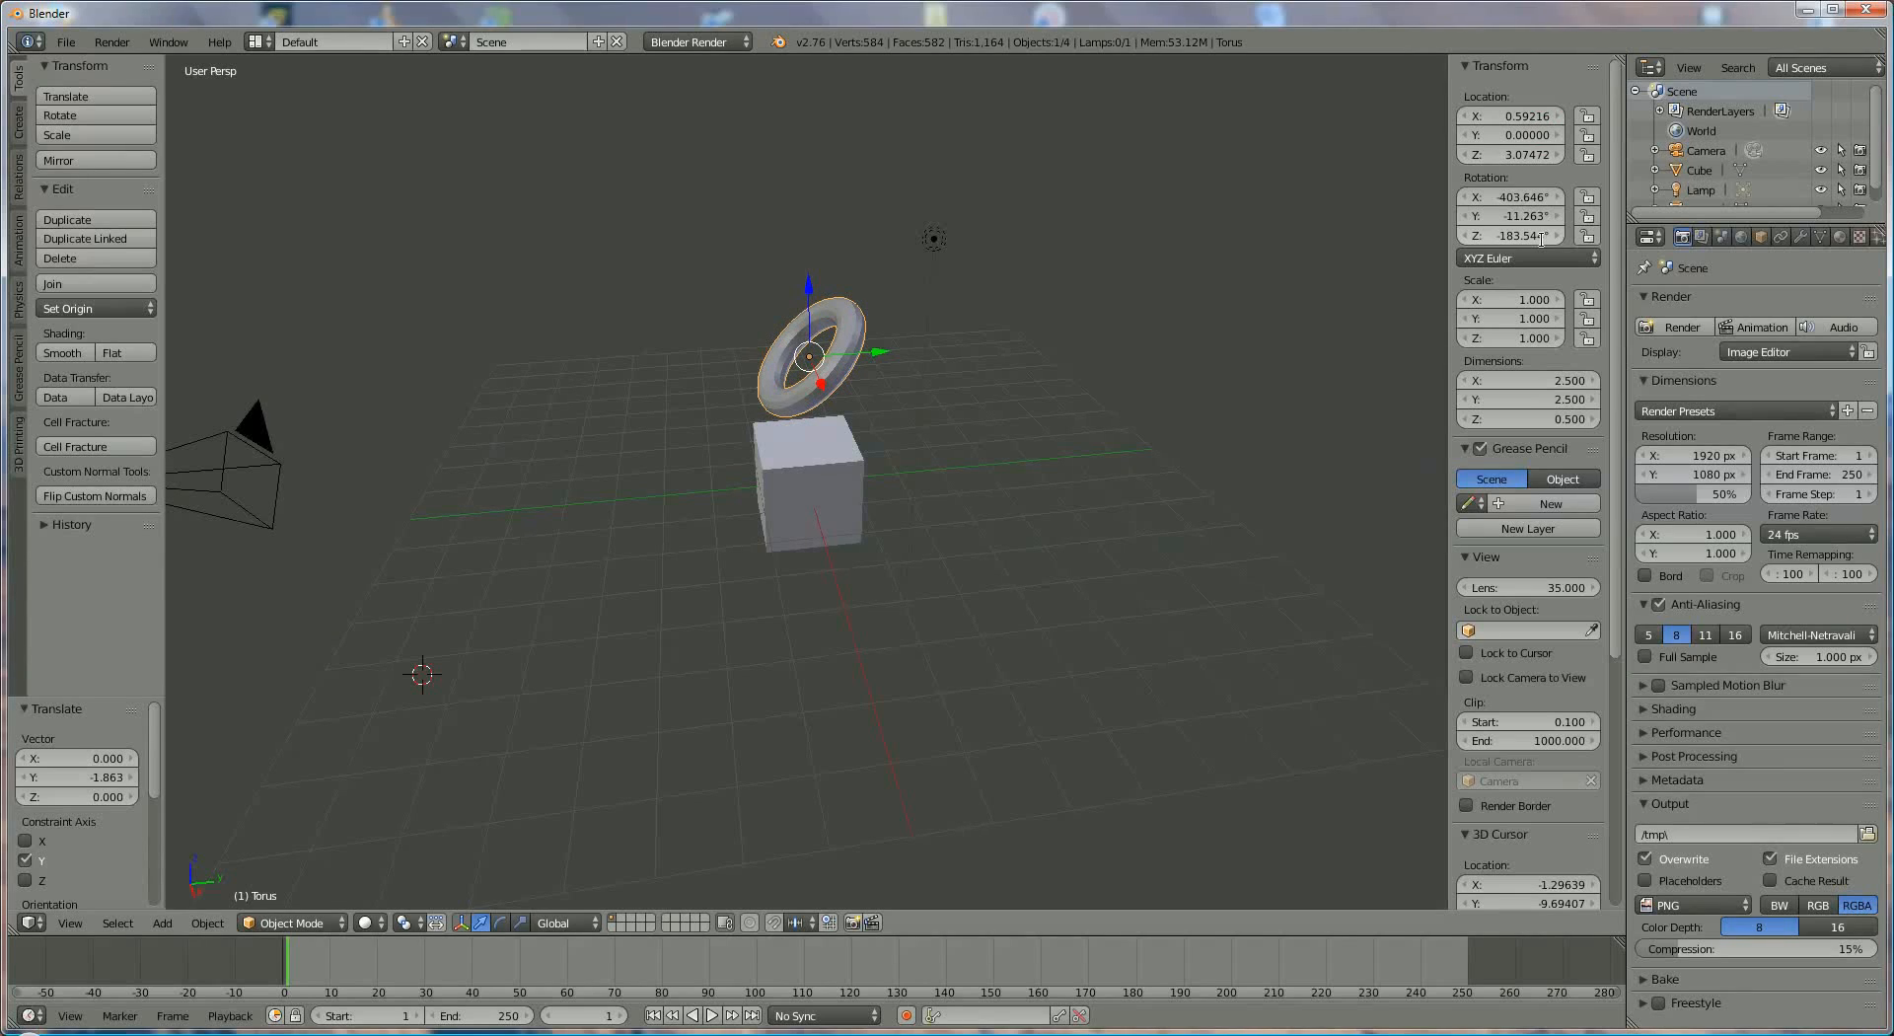
- Set the torus's X location to 10, and reset it to 0
{"action": "left_click", "coordinate": [1514, 117]}
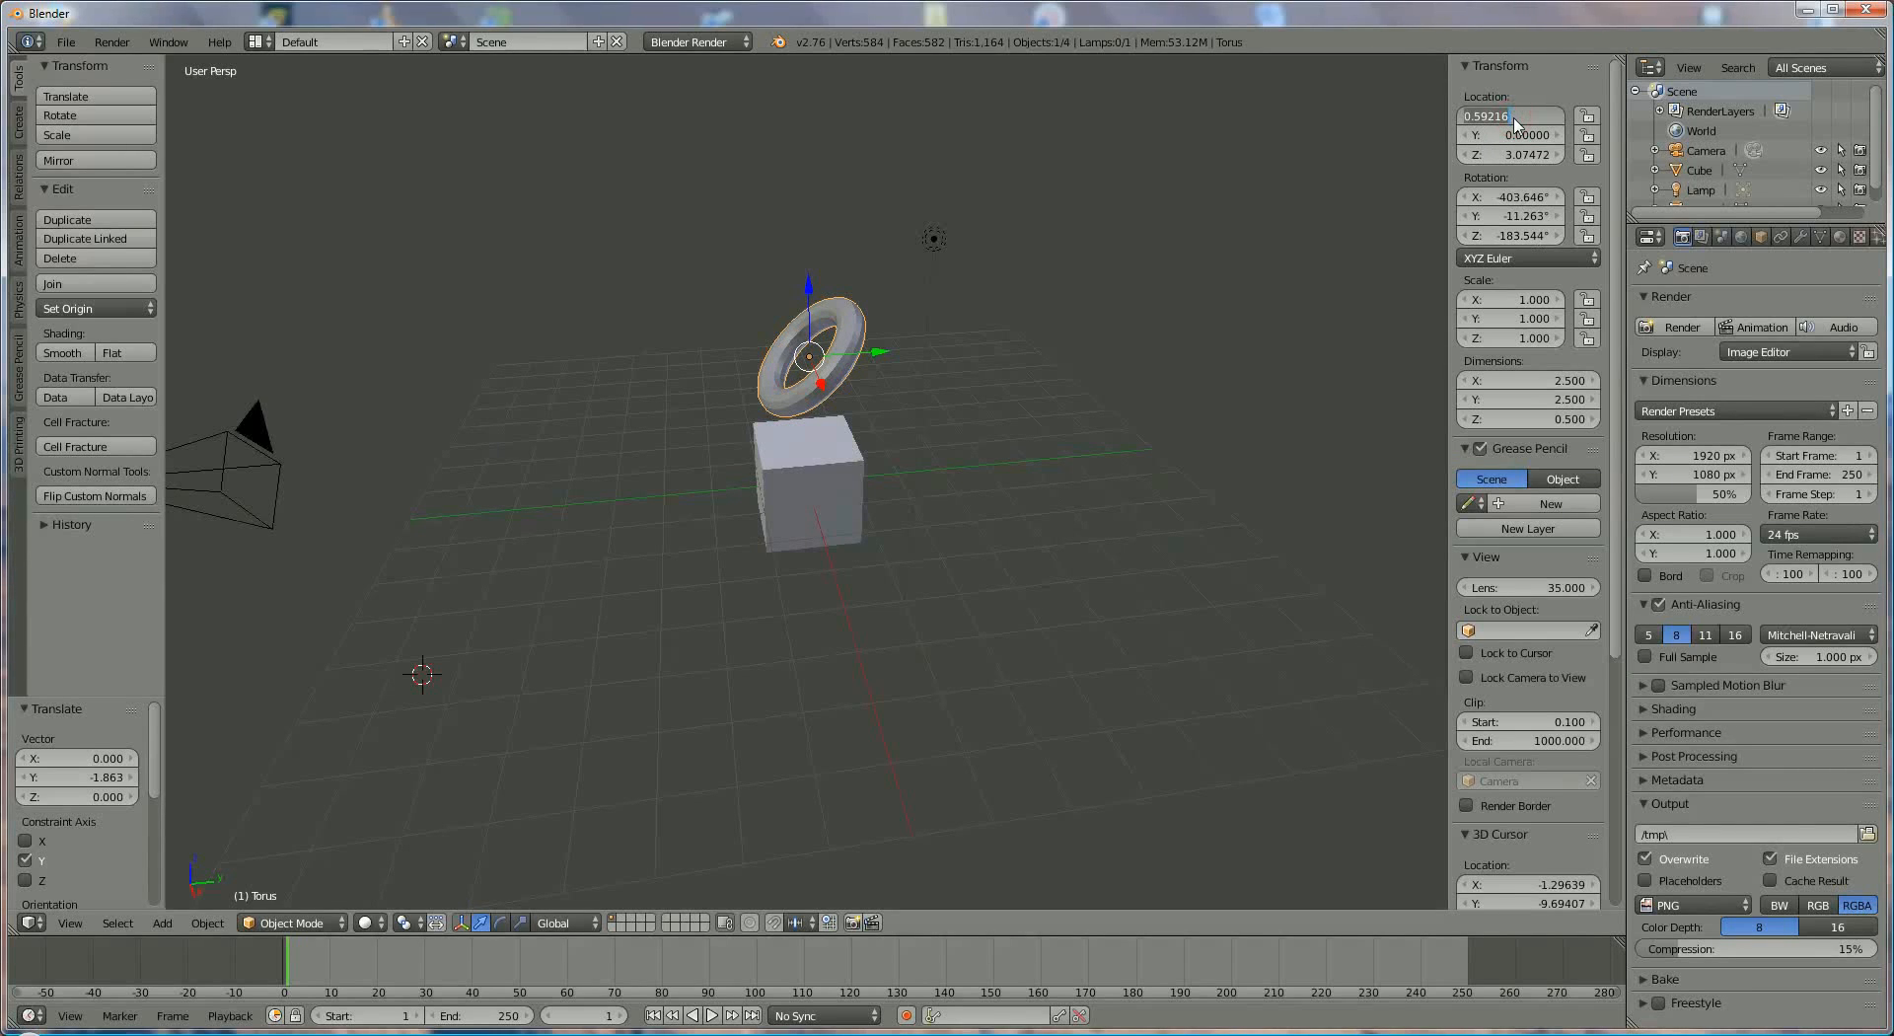
{"action": "type", "text": "10"}
{"action": "key", "text": "Return"}
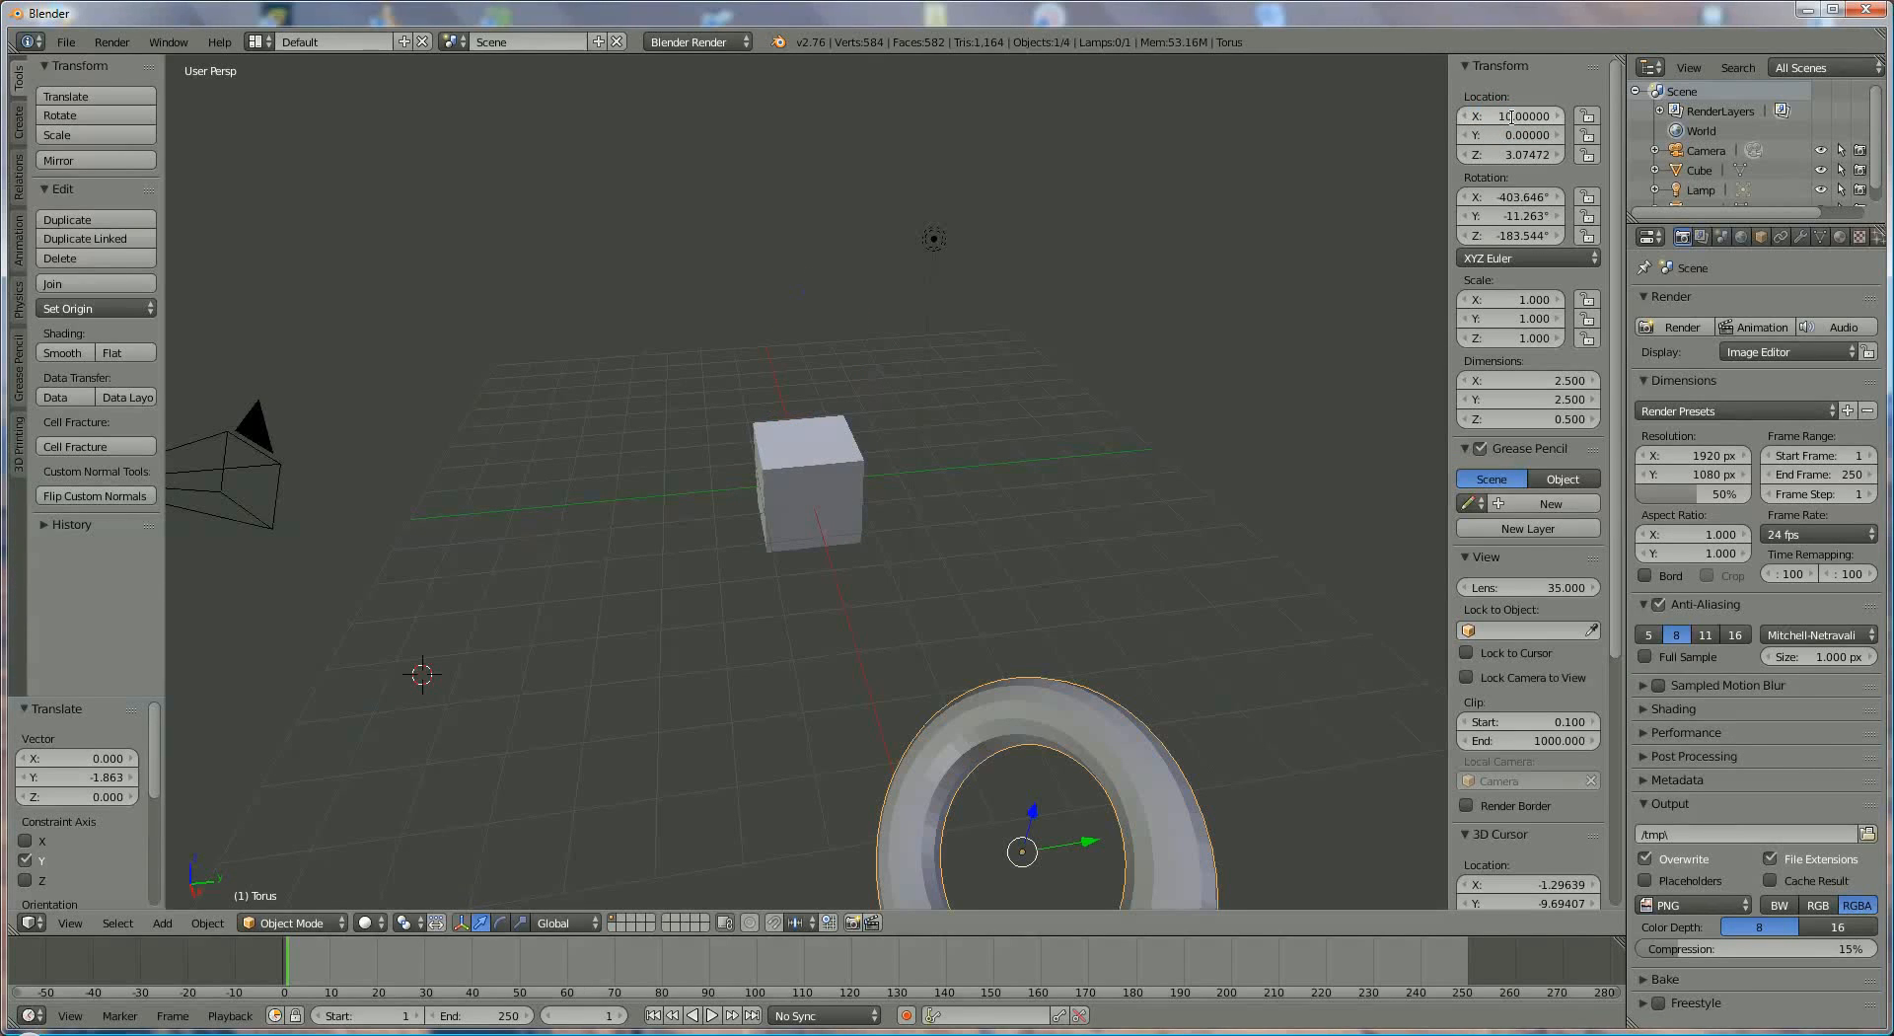
{"action": "left_click", "coordinate": [1514, 117]}
{"action": "type", "text": "0"}
{"action": "key", "text": "Return"}
- Raise the torus to a Z location of 5, and reset Z to 0 to place it at the origin
{"action": "left_click", "coordinate": [1514, 156]}
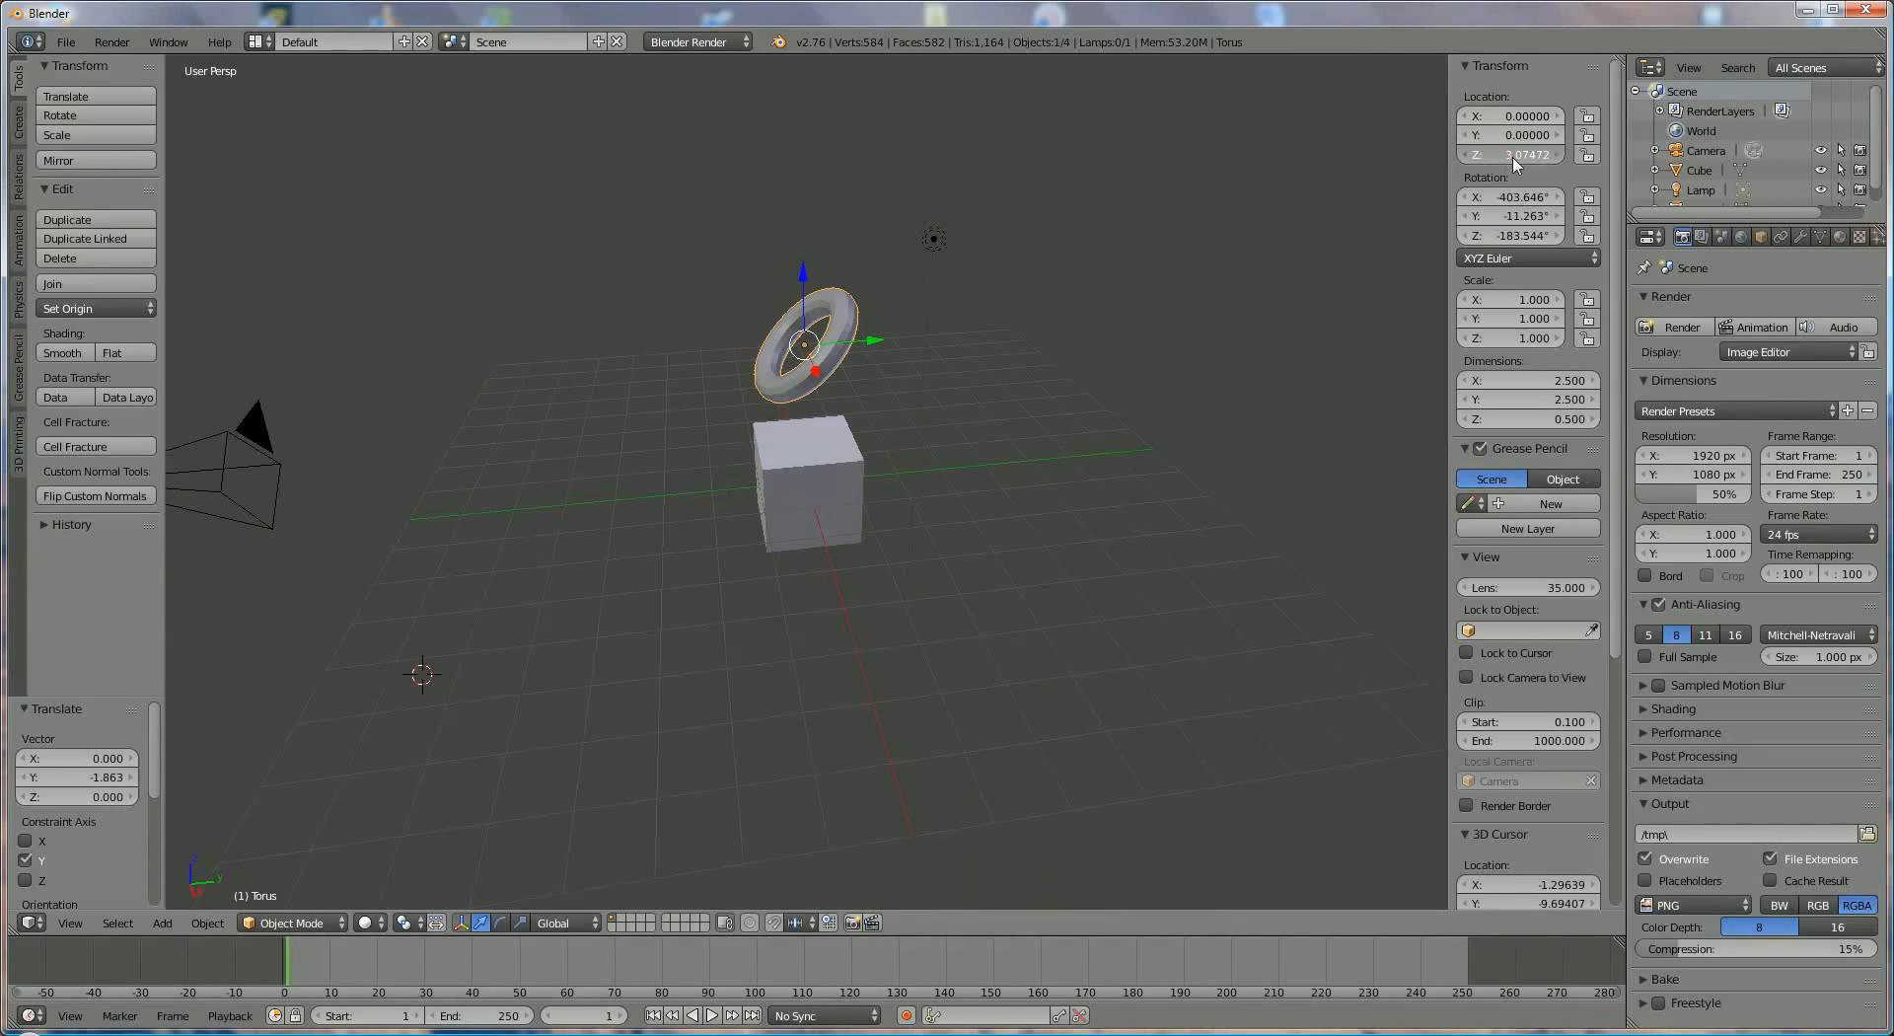
{"action": "type", "text": "5"}
{"action": "key", "text": "Return"}
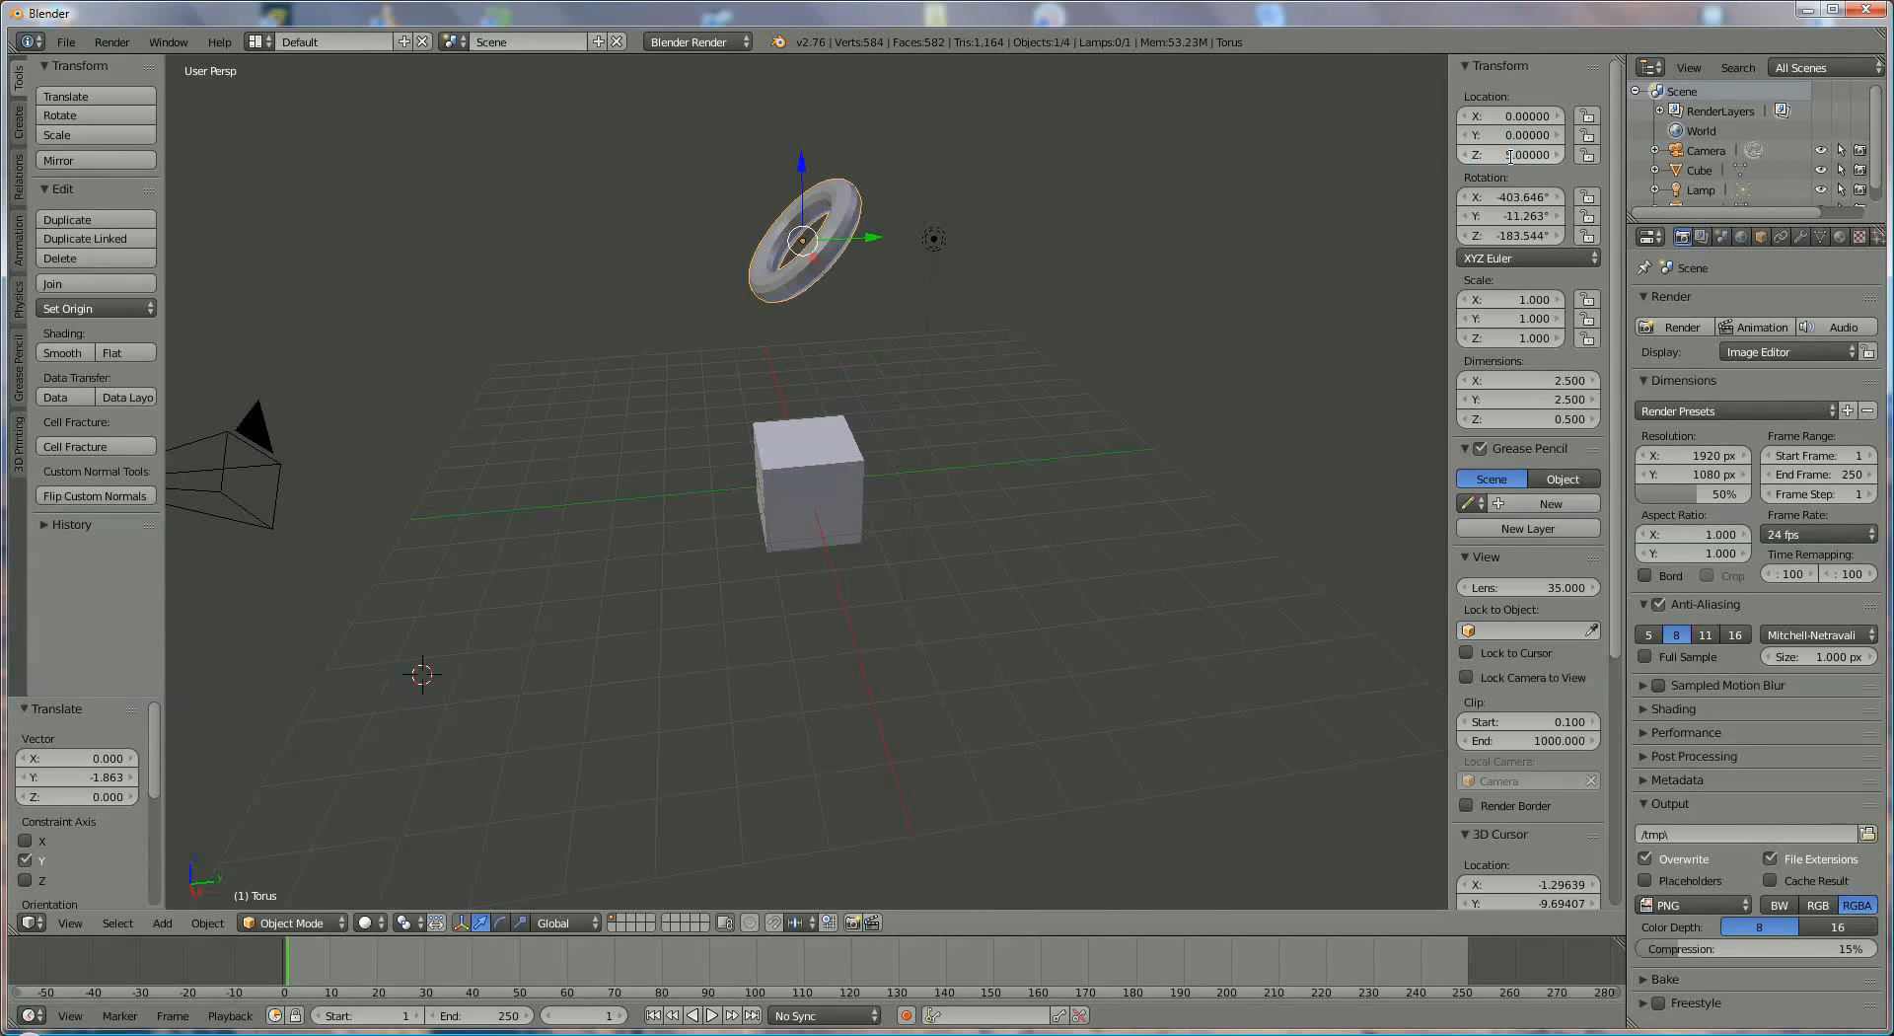
{"action": "left_click", "coordinate": [1510, 156]}
{"action": "type", "text": "0"}
{"action": "key", "text": "Return"}
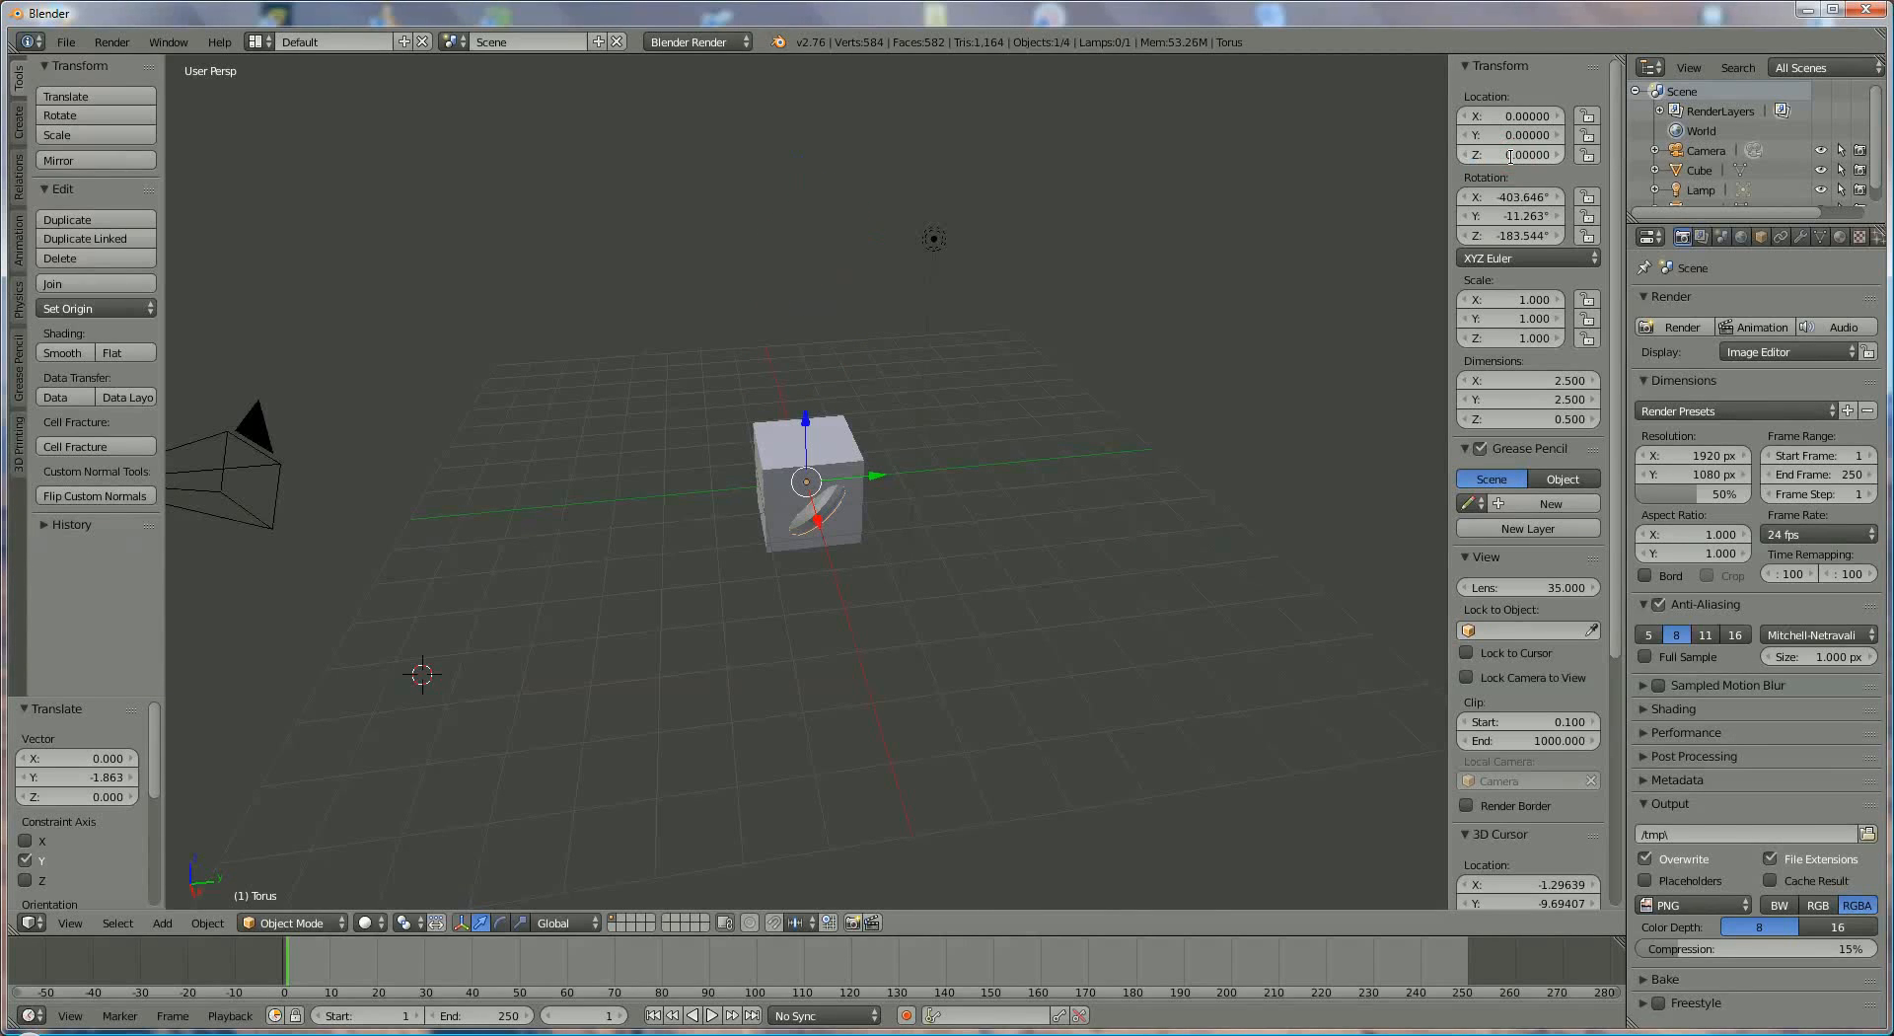
- Set the torus's X, Y and Z rotation to 0°
{"action": "left_click", "coordinate": [1507, 198]}
{"action": "type", "text": "0"}
{"action": "key", "text": "Return"}
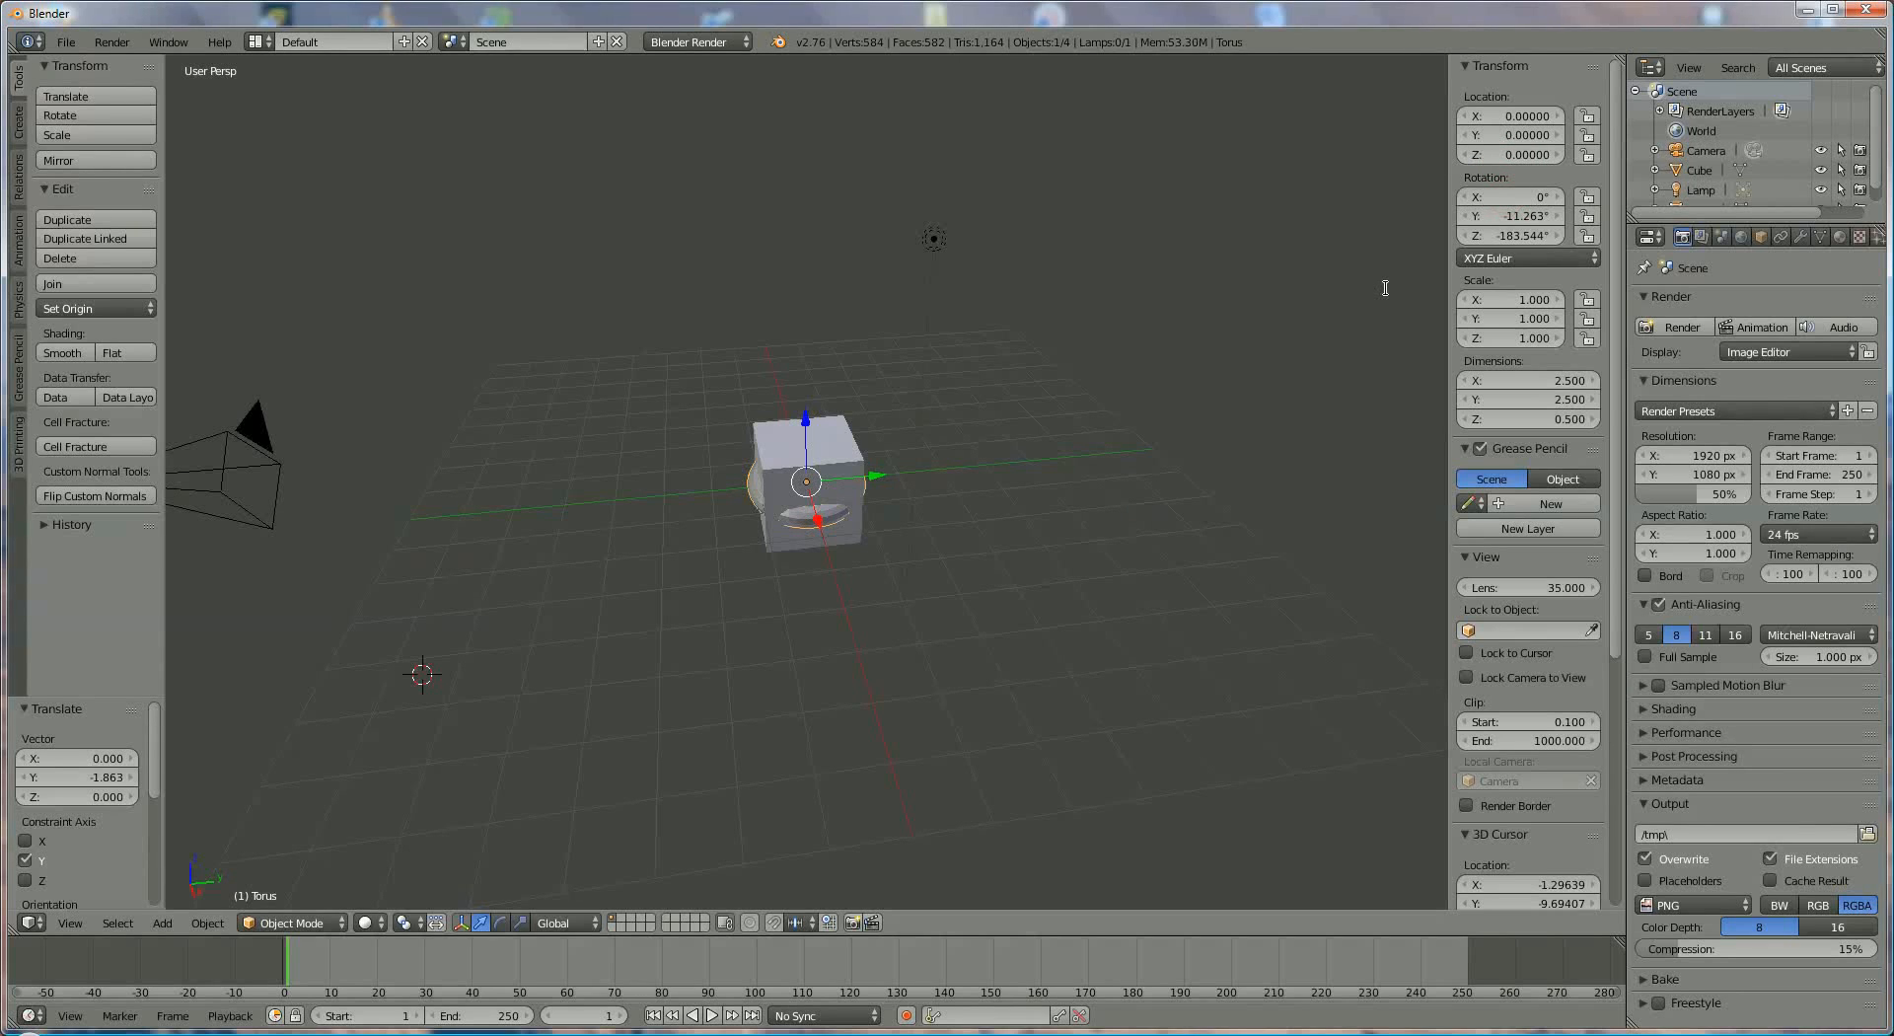
{"action": "left_click", "coordinate": [1519, 214]}
{"action": "type", "text": "0"}
{"action": "key", "text": "Return"}
{"action": "left_click", "coordinate": [1512, 234]}
{"action": "type", "text": "0"}
{"action": "key", "text": "Return"}
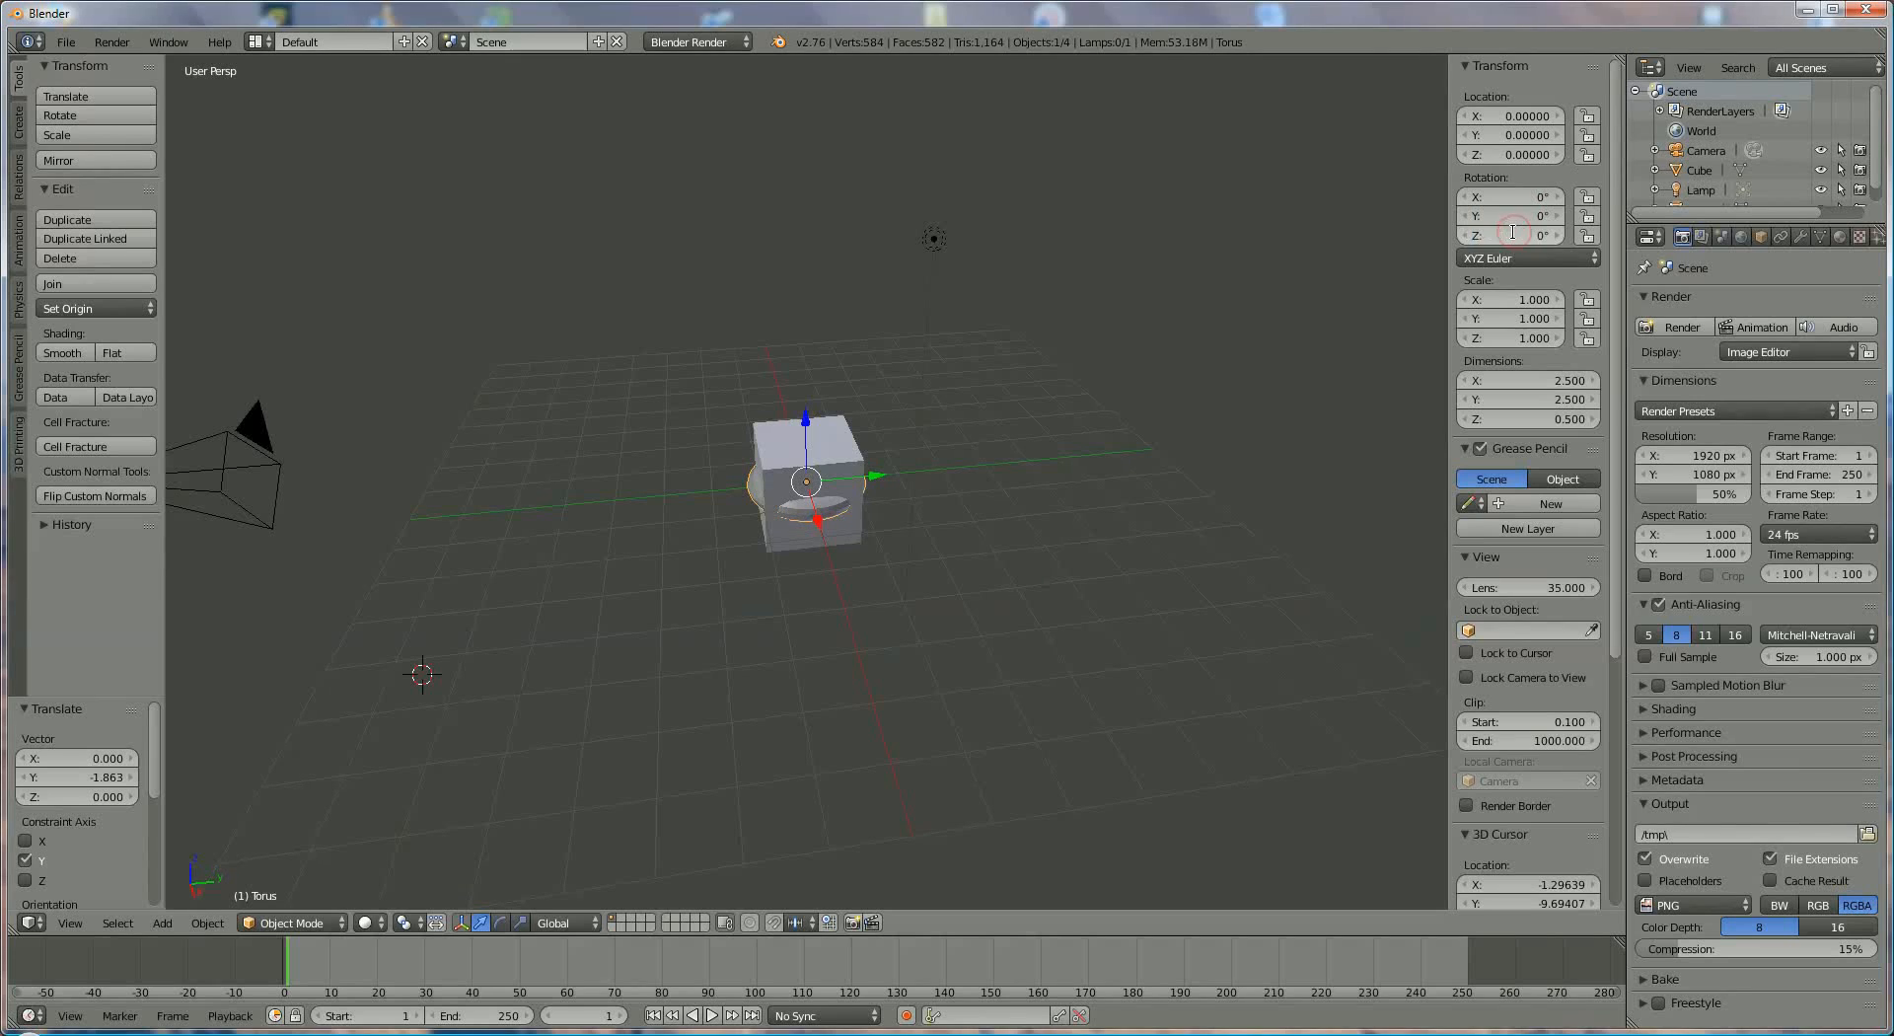
- Hide the cube from the viewport, show it again, and bring the torus into view in the Outliner
{"action": "left_click", "coordinate": [1820, 172]}
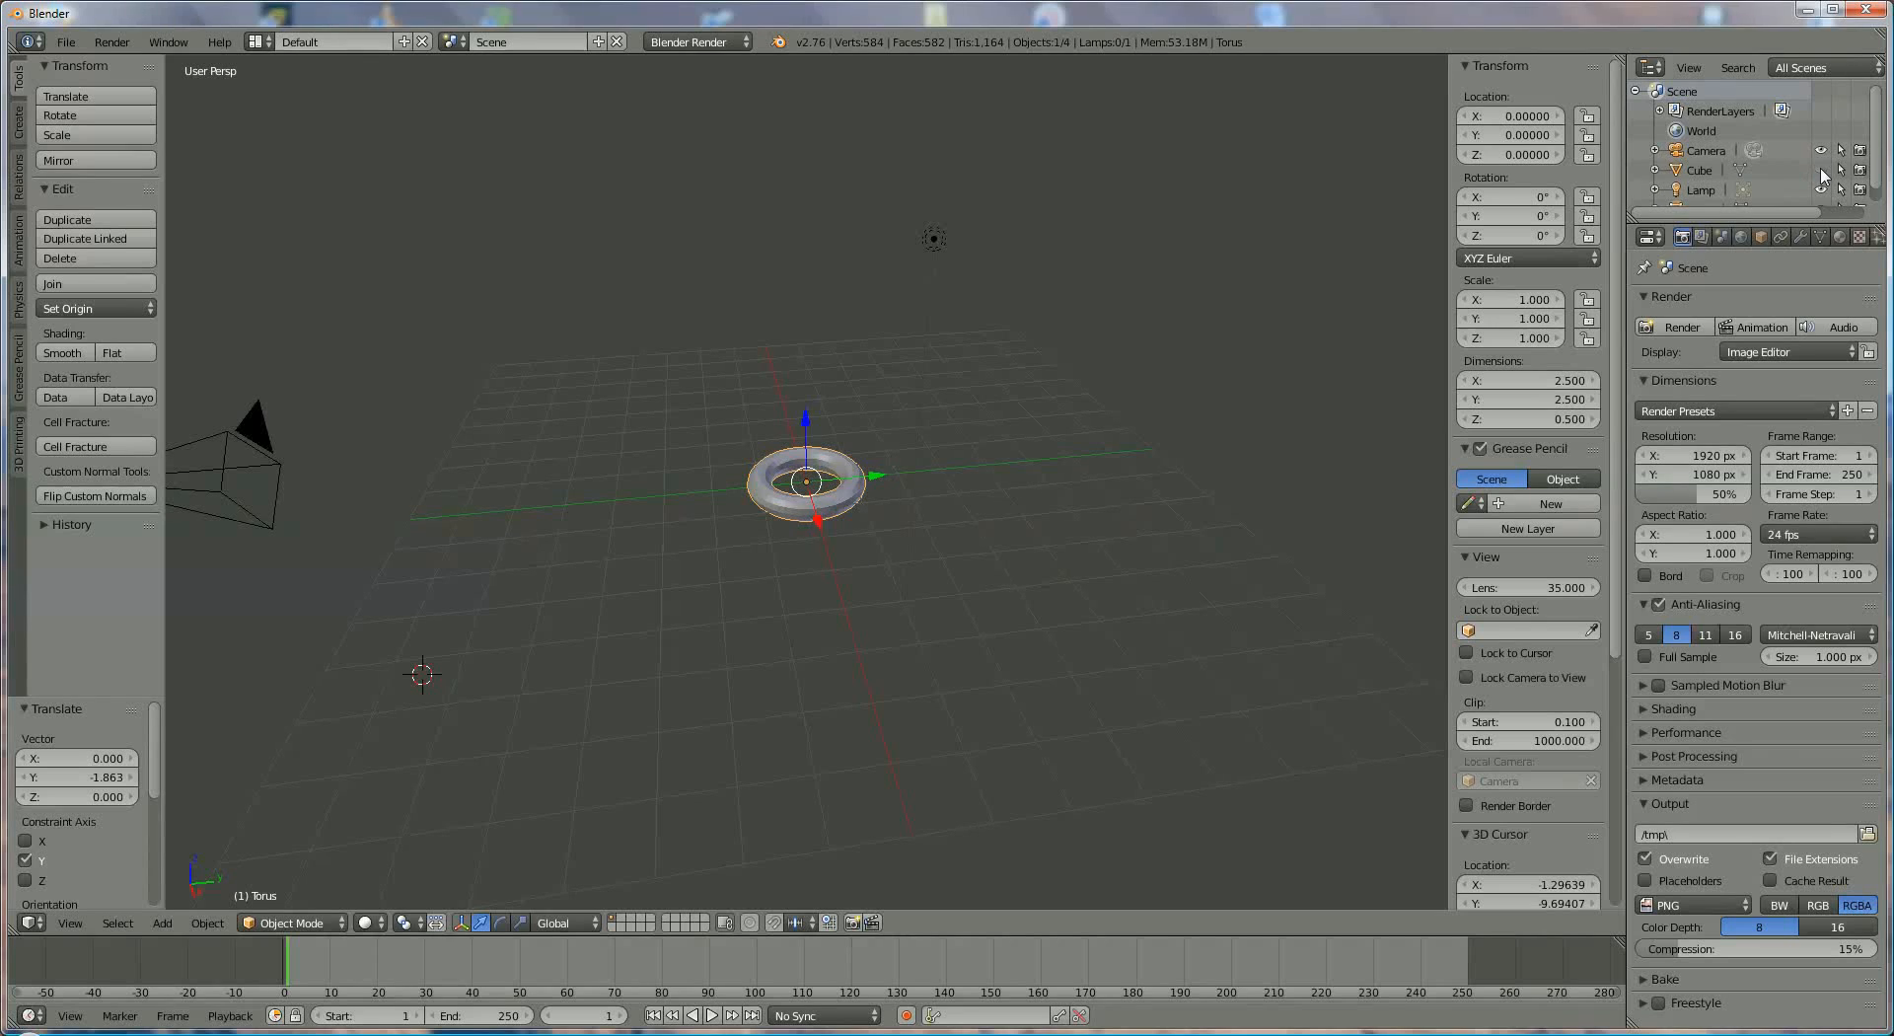
{"action": "left_click", "coordinate": [1821, 171]}
{"action": "scroll", "coordinate": [1736, 163], "scroll_direction": "down", "scroll_amount": 1}
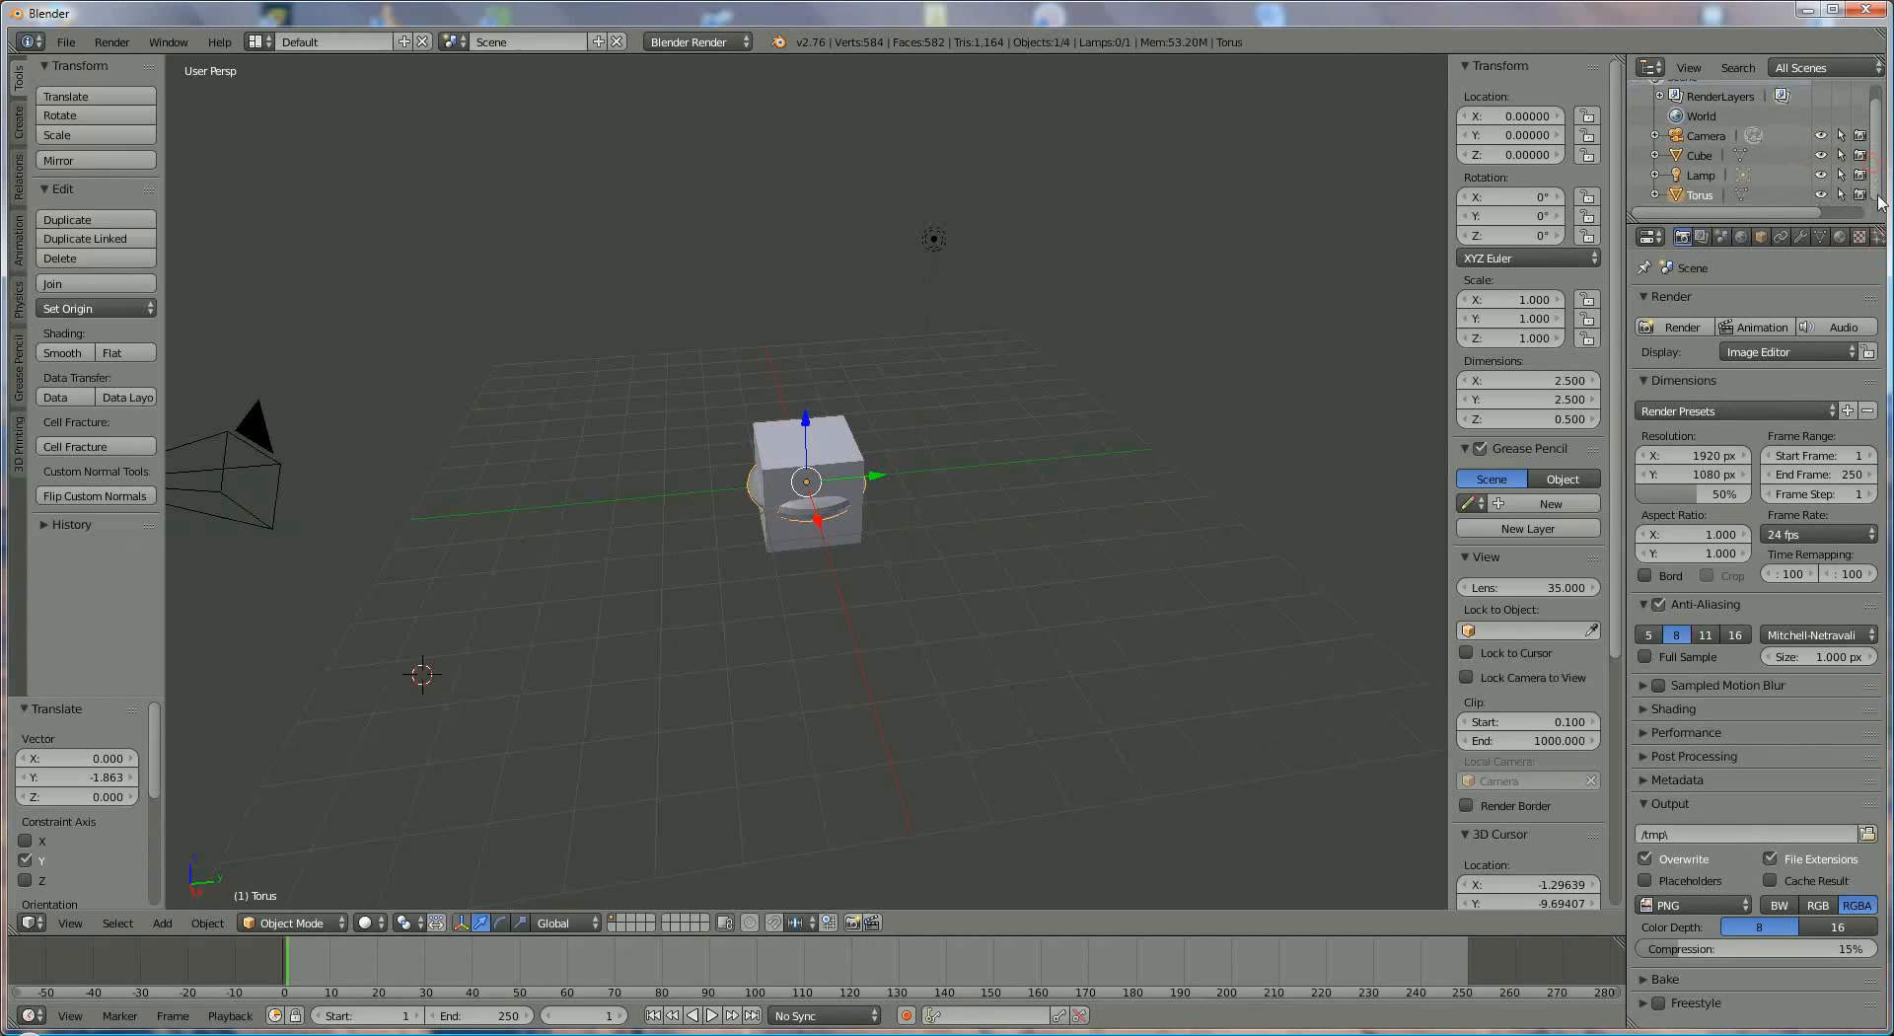